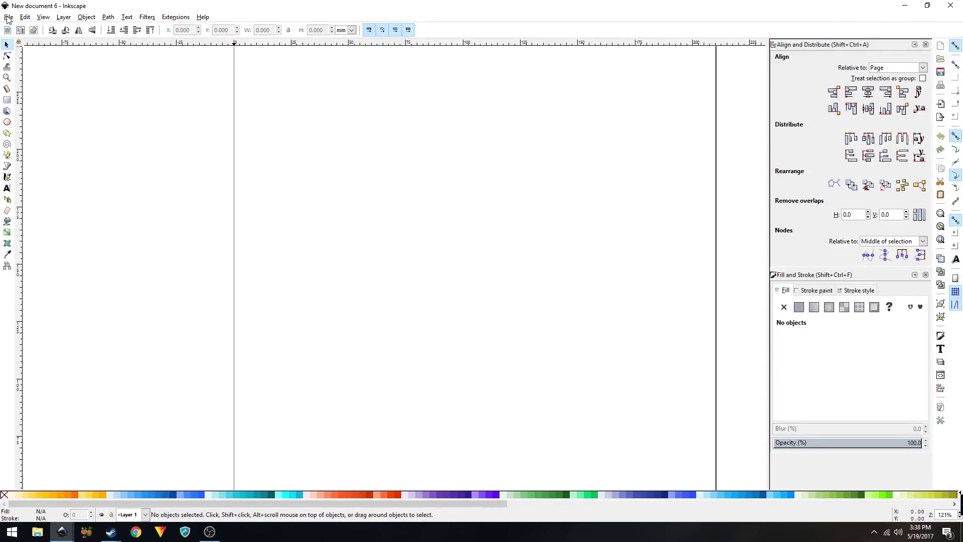
Set the document page to landscape orientation and switch the custom size units to px
click(8, 18)
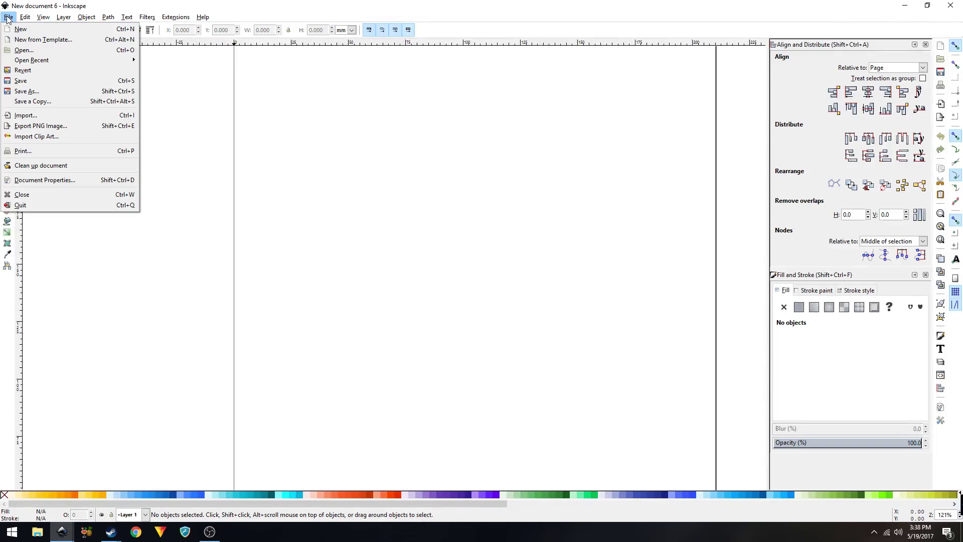
click(45, 179)
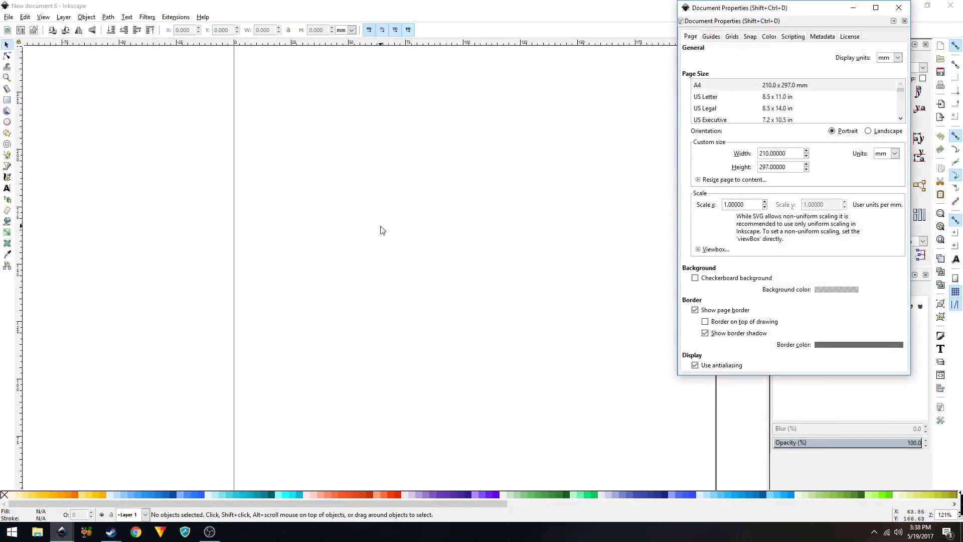
click(883, 133)
click(886, 158)
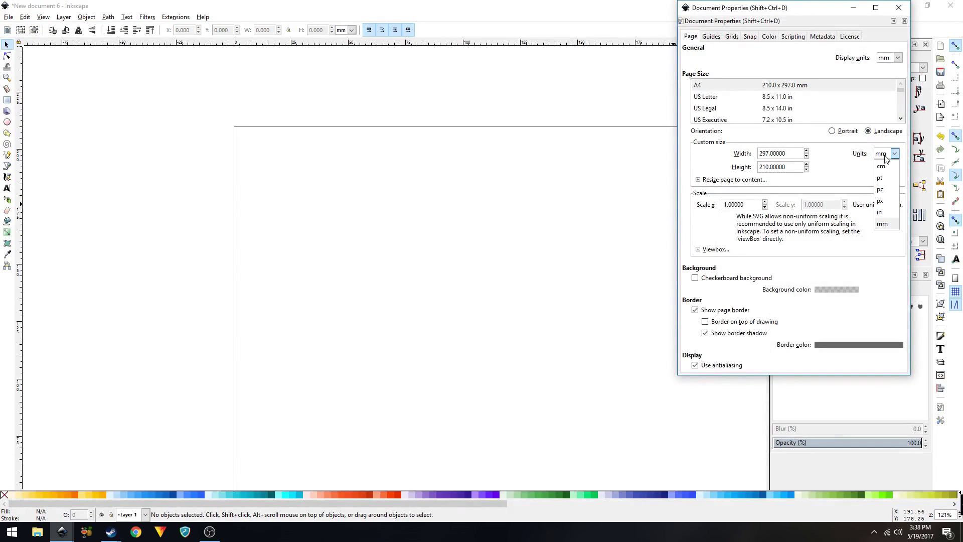
click(877, 201)
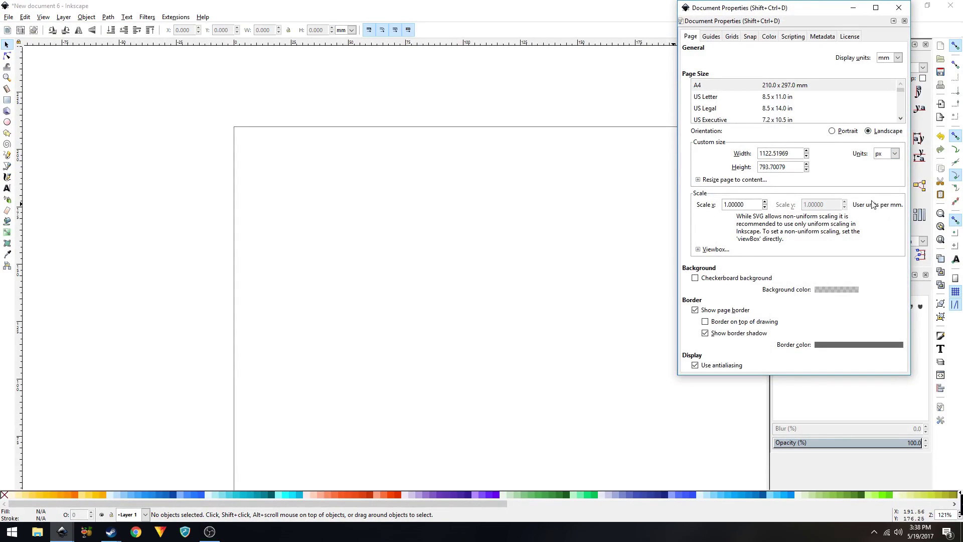
Set the custom page size to 1280 × 720 px and turn off the page border shadow
triple_click(774, 157)
text(1280)
key(Tab)
text(7)
click(727, 334)
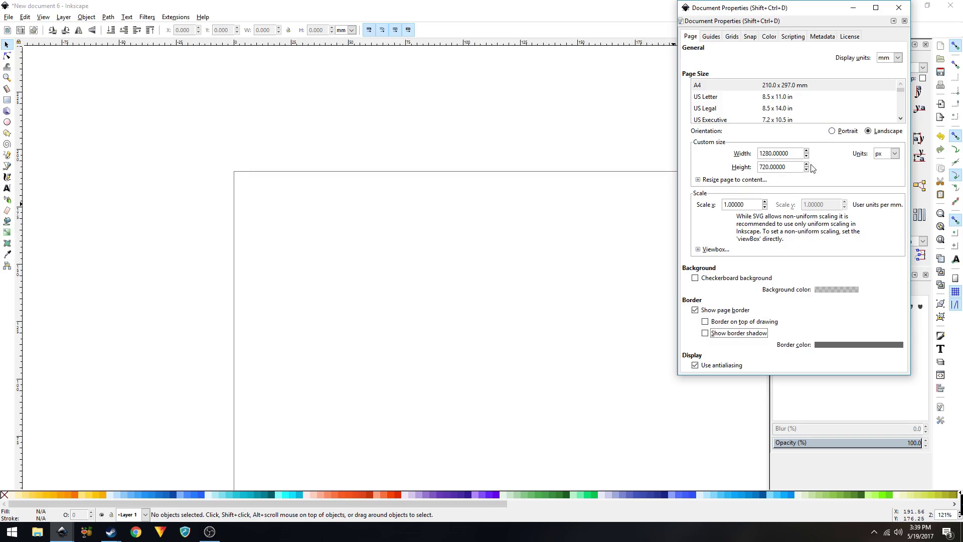
click(899, 7)
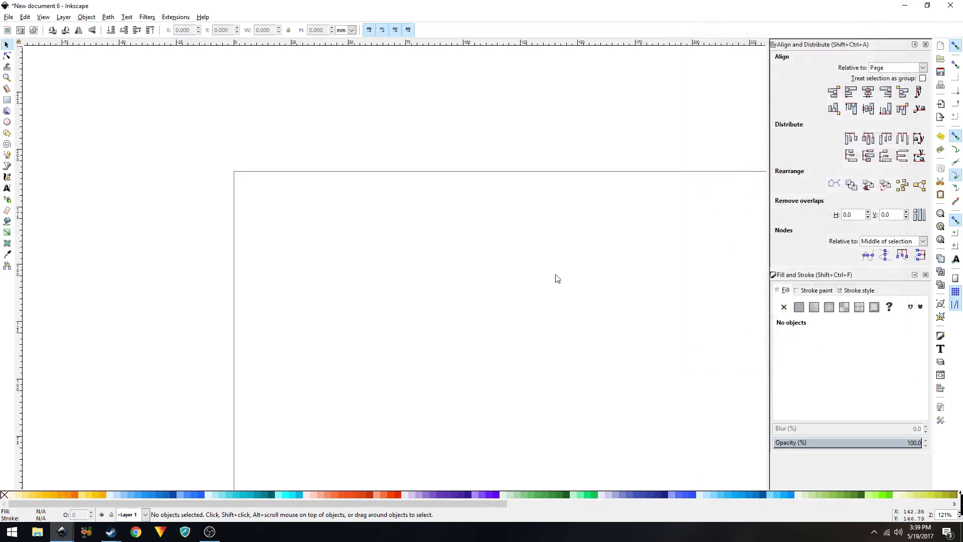
Draw a circle with a radius of about 34 mm near the page centre and reduce it to a 60° pie segment
scroll(424, 226, down, 1)
key(space)
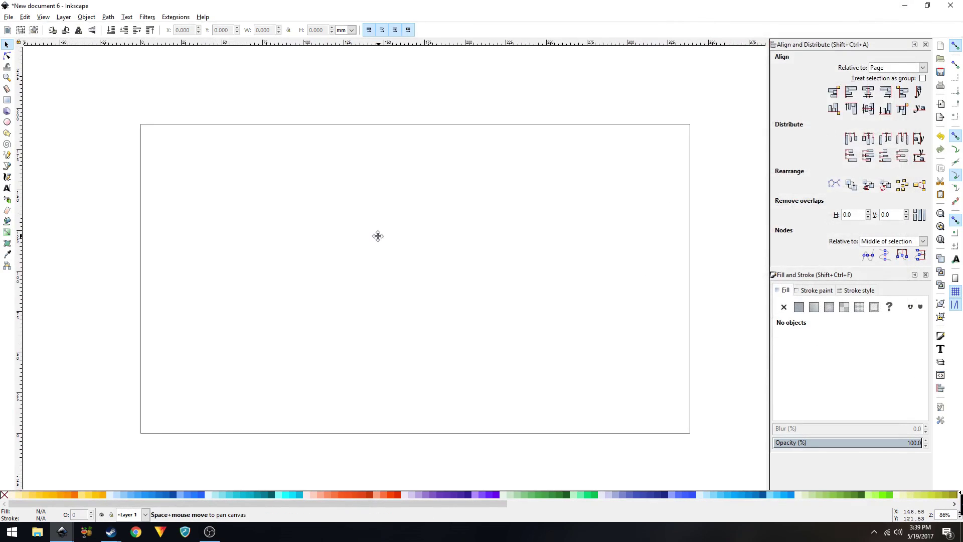
click(8, 123)
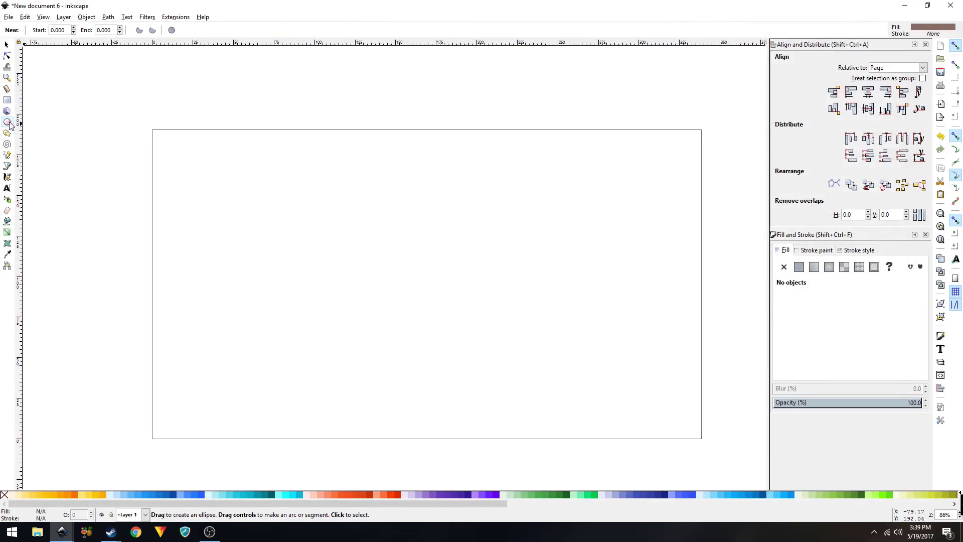
key(ctrl)
key(shift)
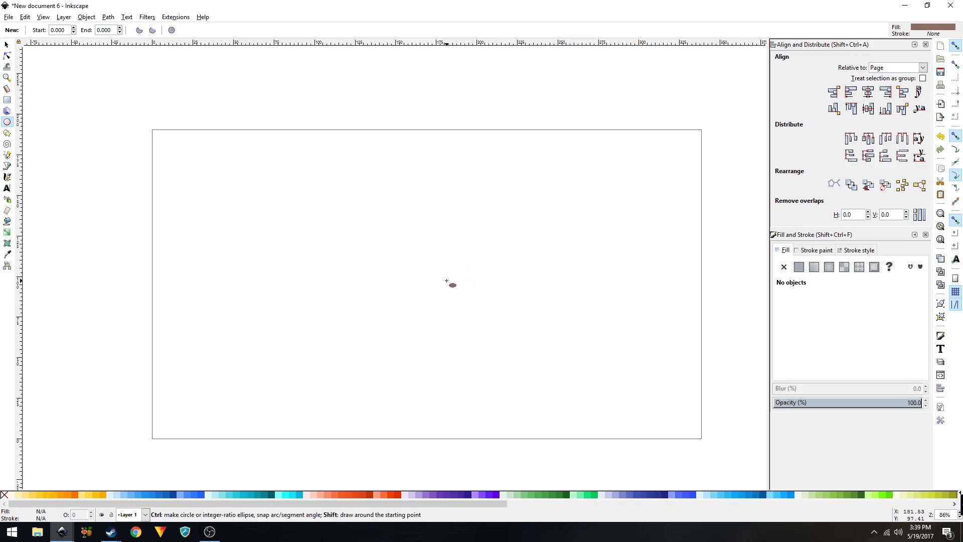
drag(440, 270, 497, 325)
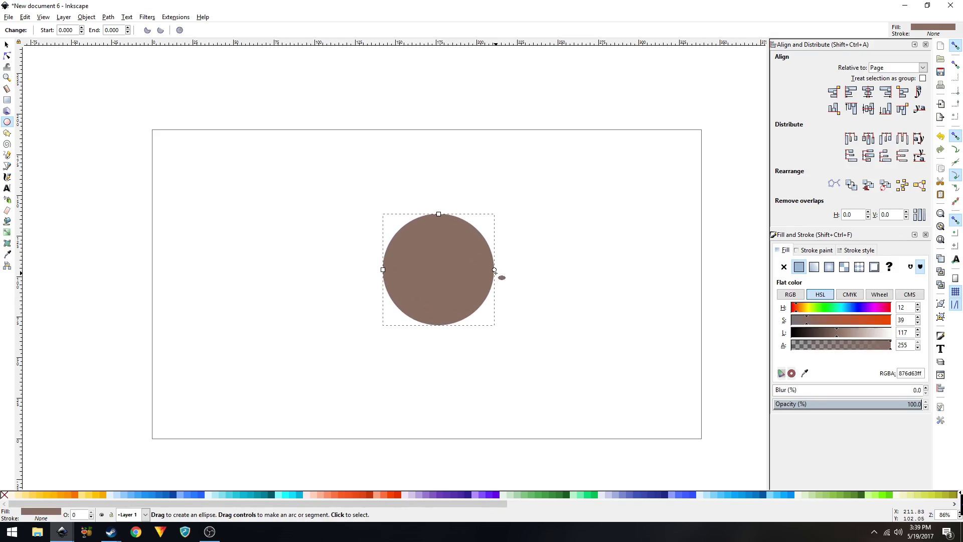
ctrl+scroll(496, 273, up, 2)
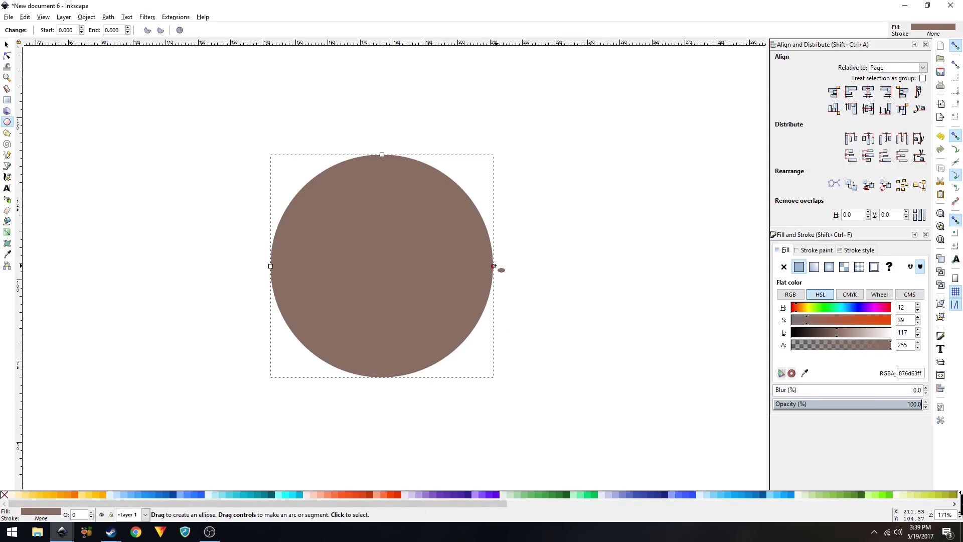
drag(494, 267, 467, 382)
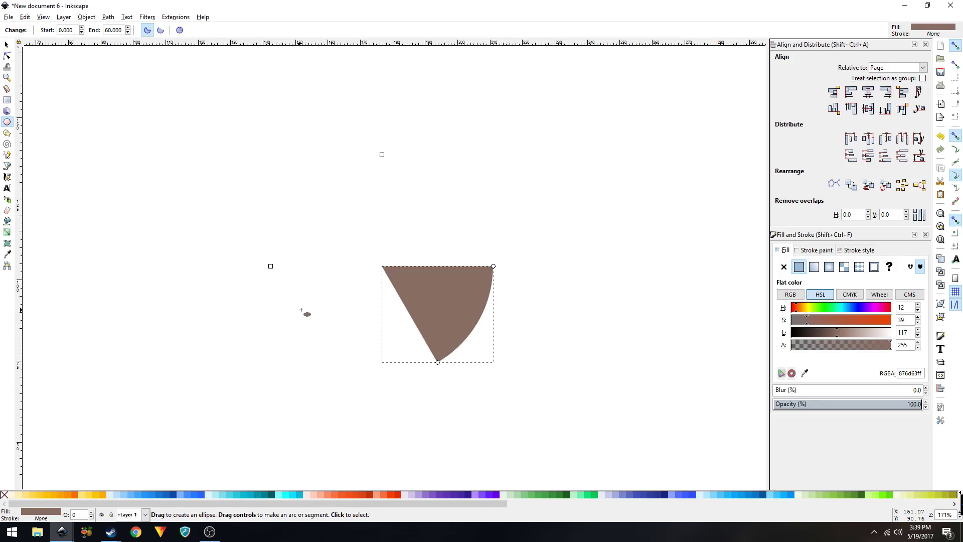
Rotate the pie segment 90° clockwise twice and flip it horizontally
click(7, 47)
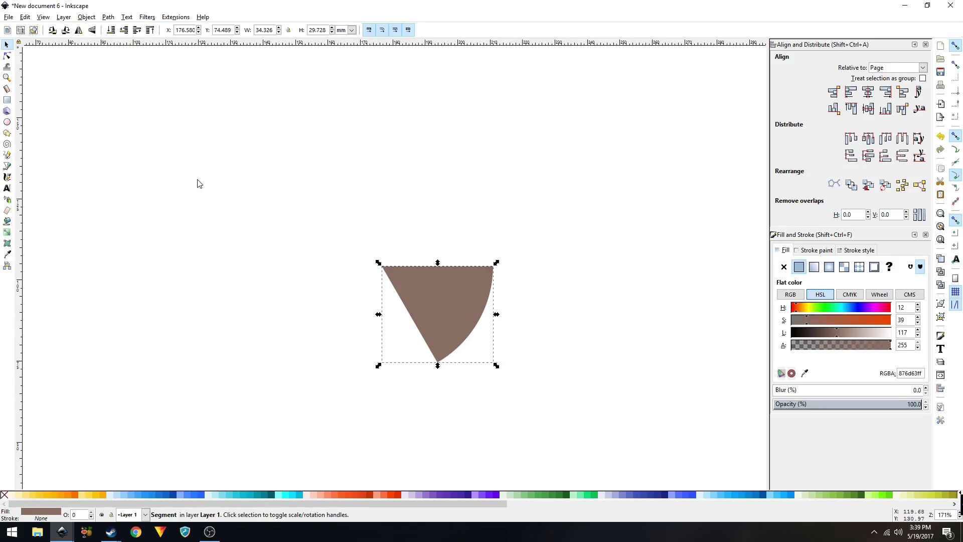
click(65, 30)
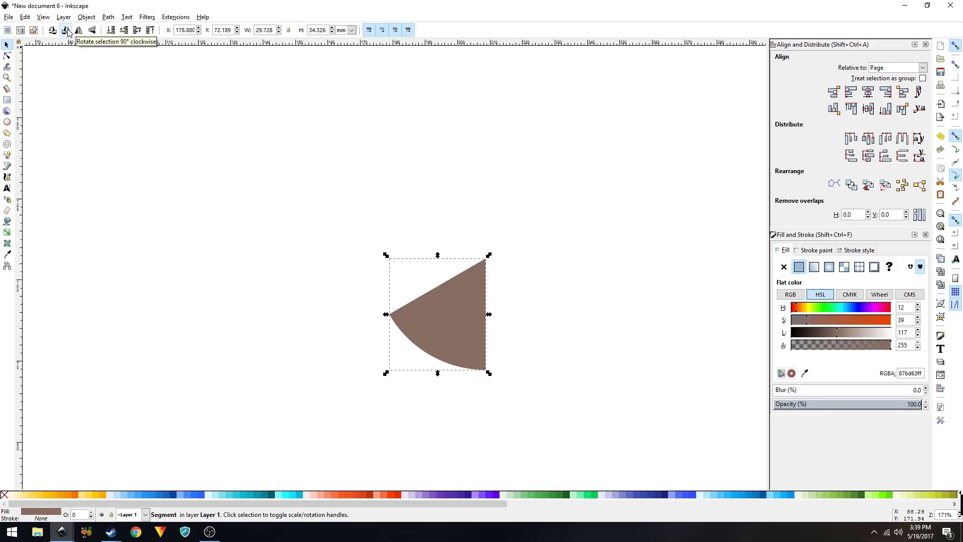
click(65, 30)
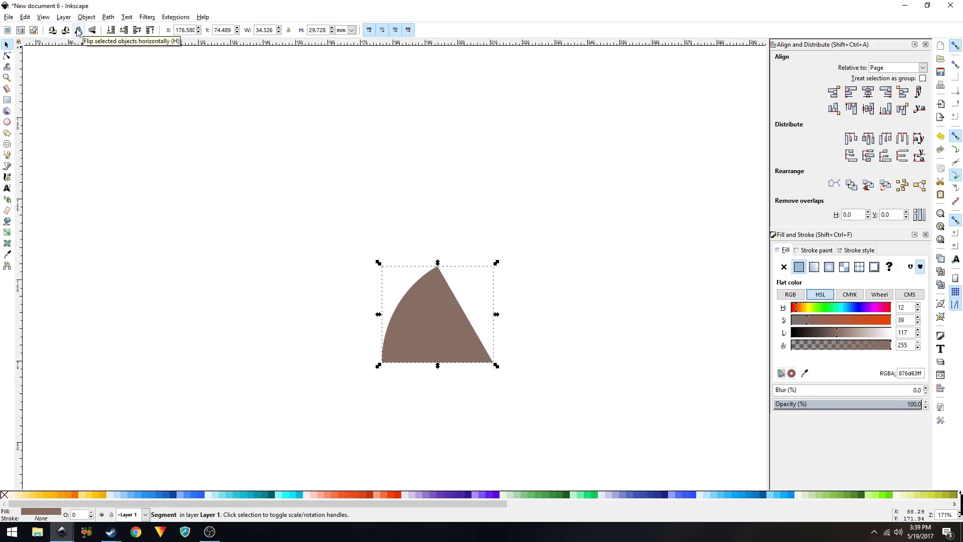
click(78, 31)
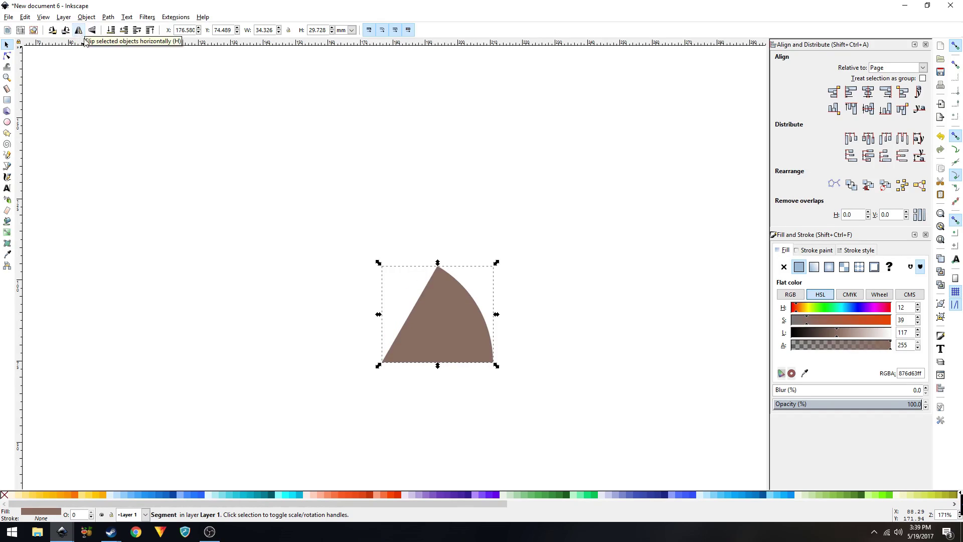
Convert the segment to a path and move its pointed corner node horizontally outward until the shape is about 59 mm wide
click(109, 18)
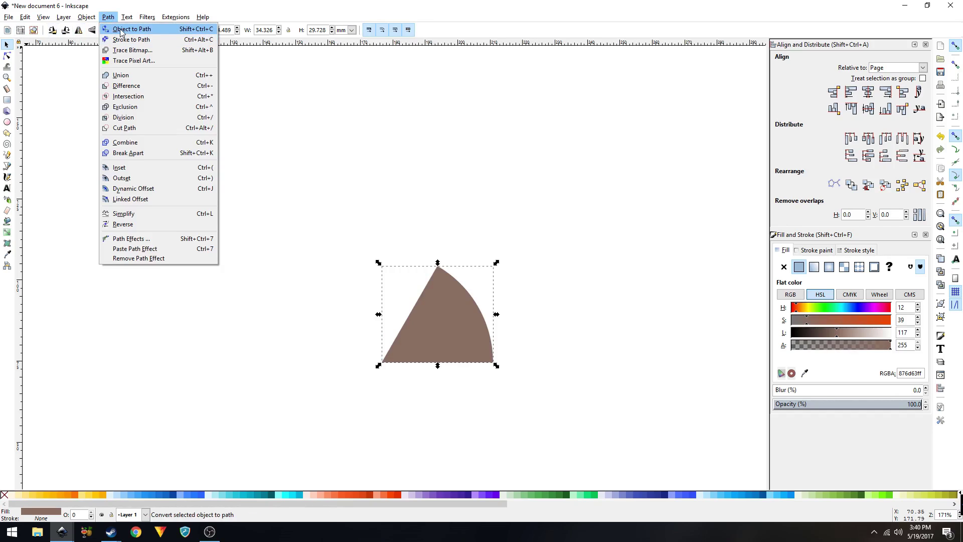
click(121, 31)
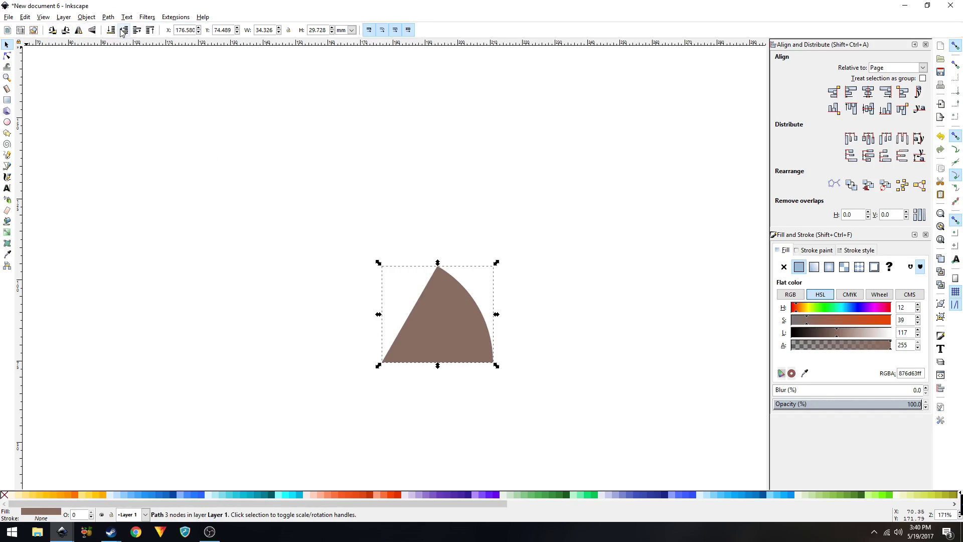
click(7, 57)
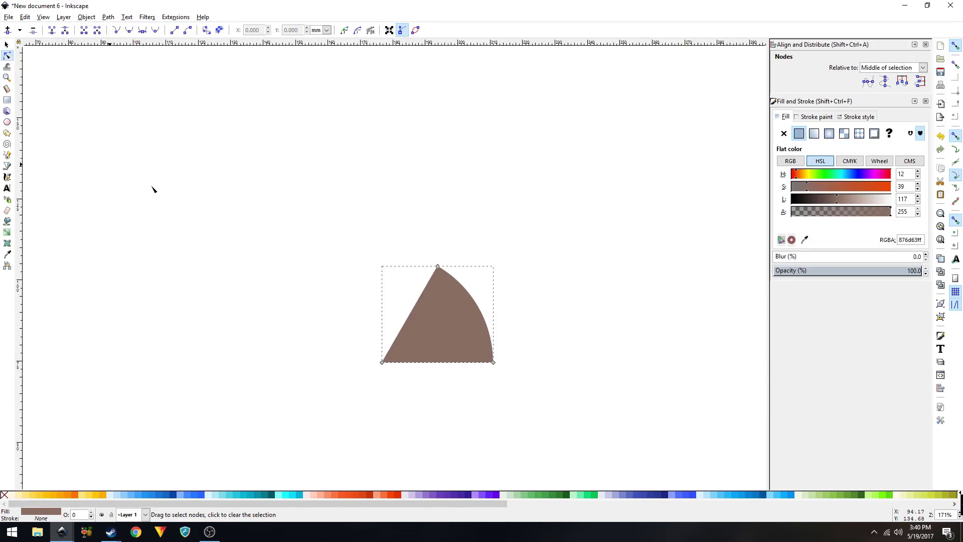
drag(363, 339, 385, 367)
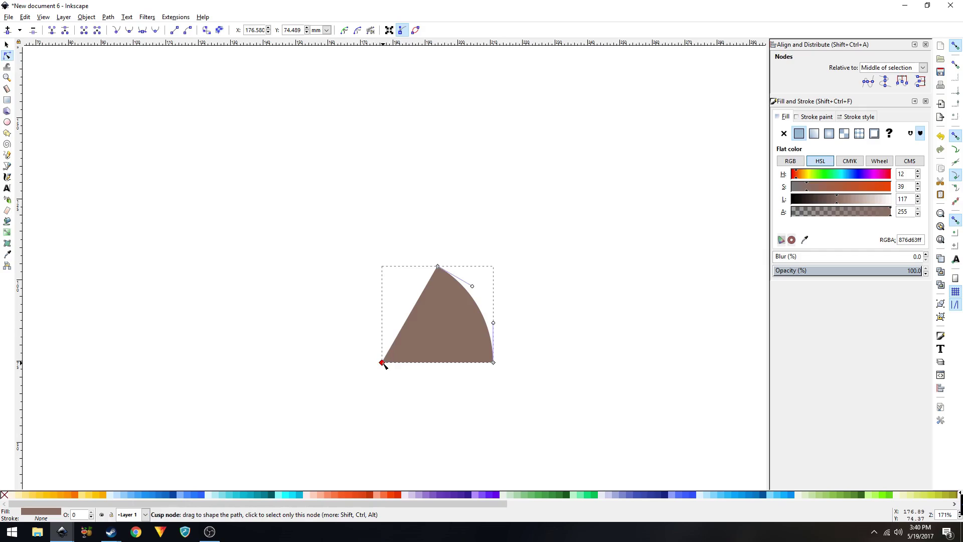
drag(384, 365, 303, 365)
key(s)
click(273, 261)
key(space)
drag(418, 323, 428, 283)
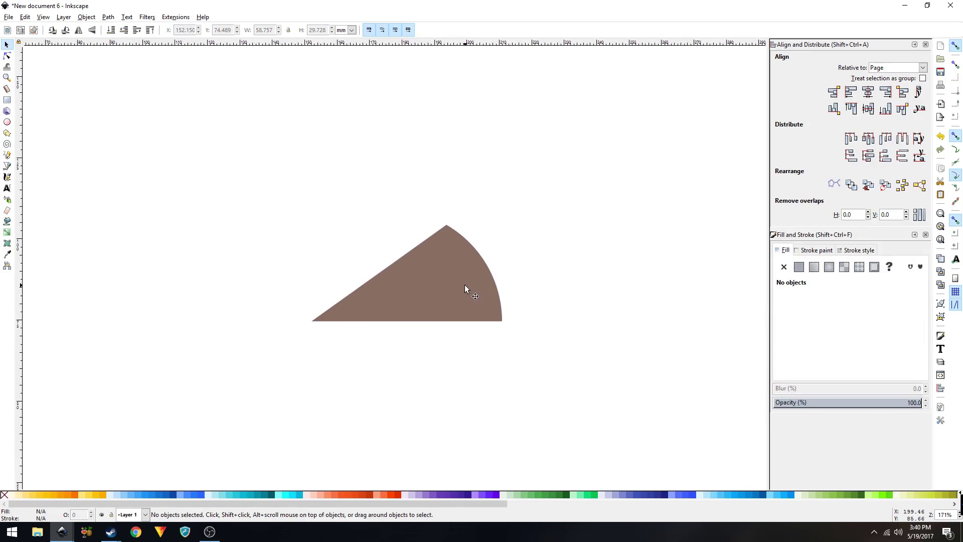
Draw a rectangle about 58.6 mm wide and 28.6 mm high directly below the slice, starting from its pointed corner
click(369, 288)
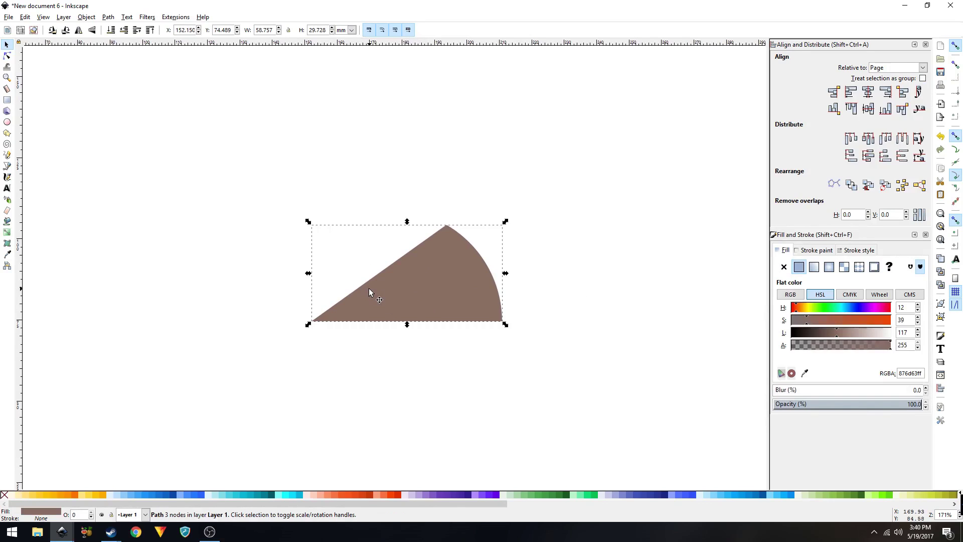
click(260, 295)
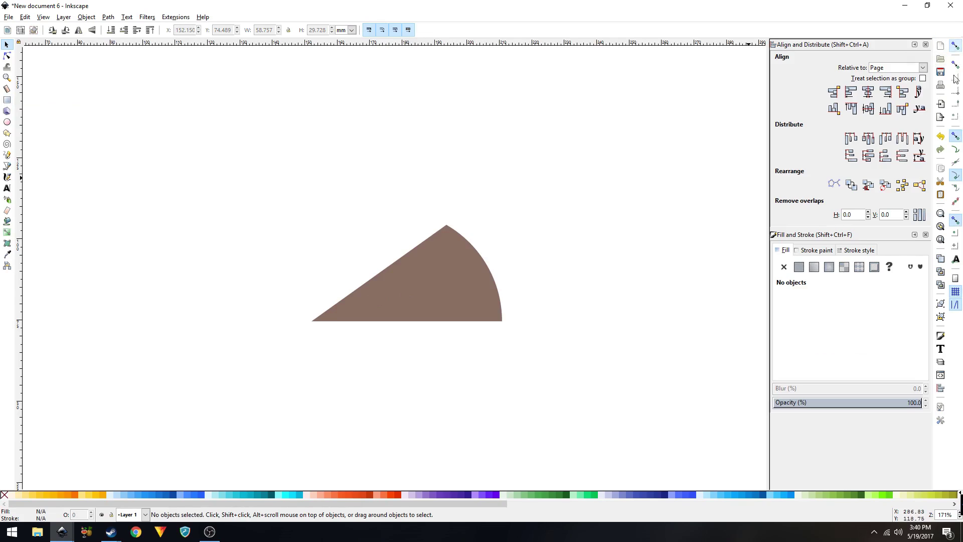
click(957, 177)
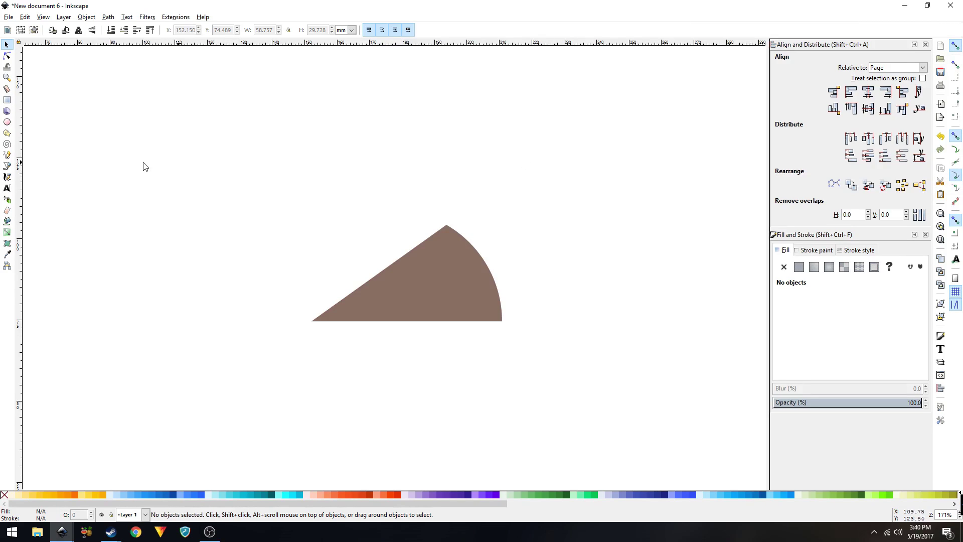
click(8, 102)
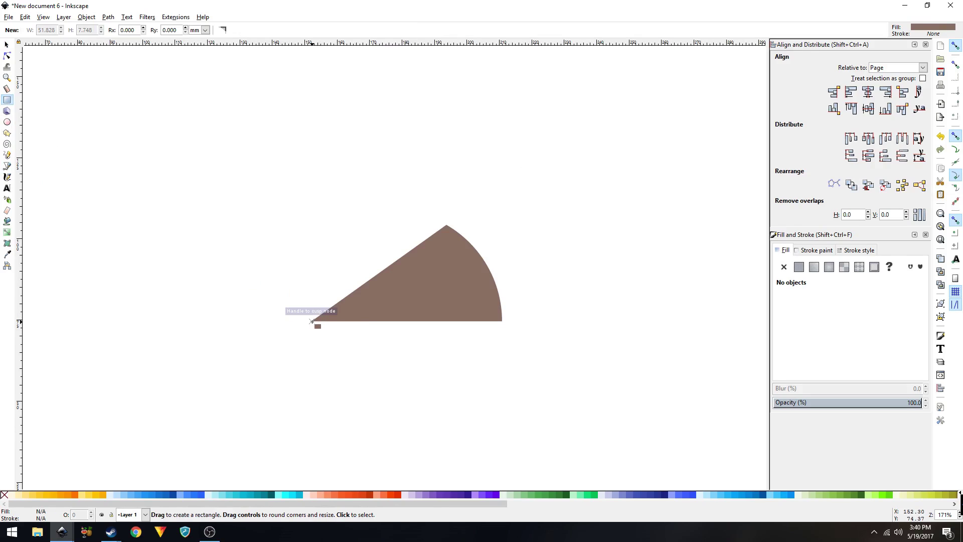
drag(311, 321, 502, 414)
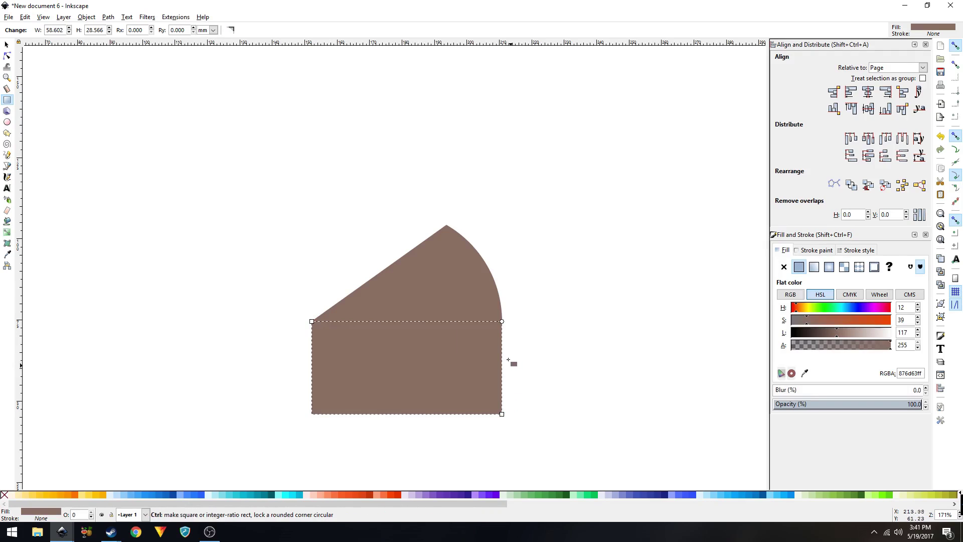
Inspect the misaligned corner where the rectangle meets the arc and enable snapping to paths, path intersections and smooth nodes
scroll(508, 340, up, 4)
key(s)
click(546, 289)
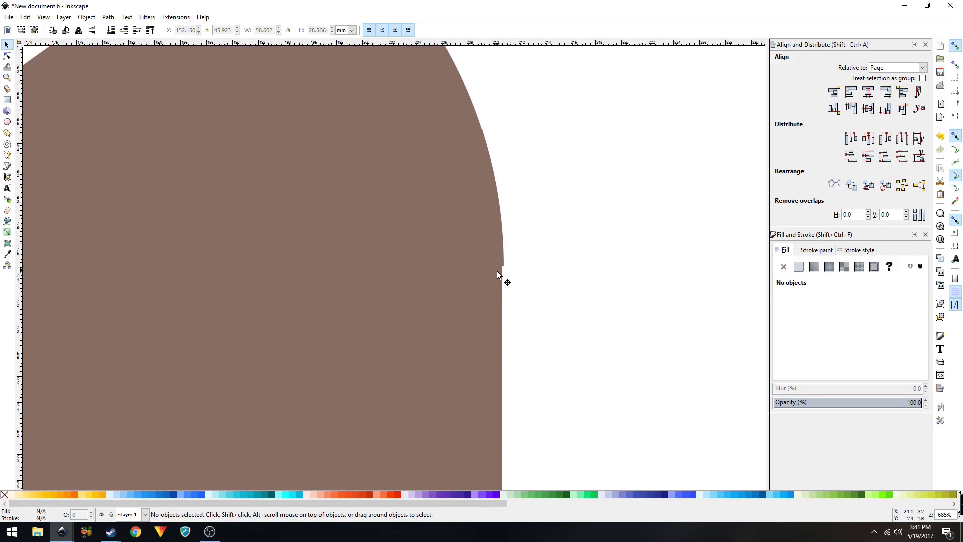
click(955, 149)
click(956, 162)
click(956, 188)
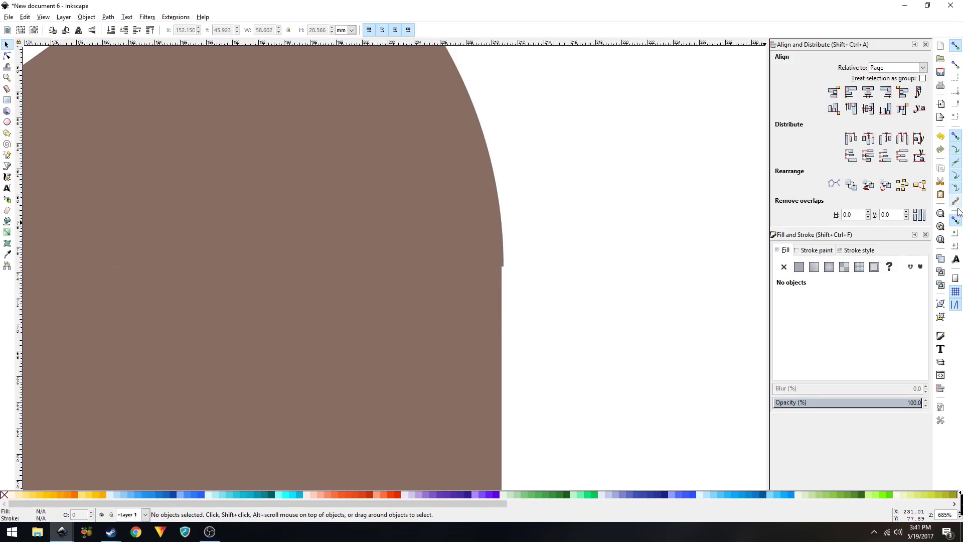
Widen the rectangle to 58.757 mm by snapping its upper corner to the slice's arc-end node
scroll(556, 372, down, 1)
click(503, 318)
scroll(521, 300, up, 1)
scroll(521, 304, up, 4)
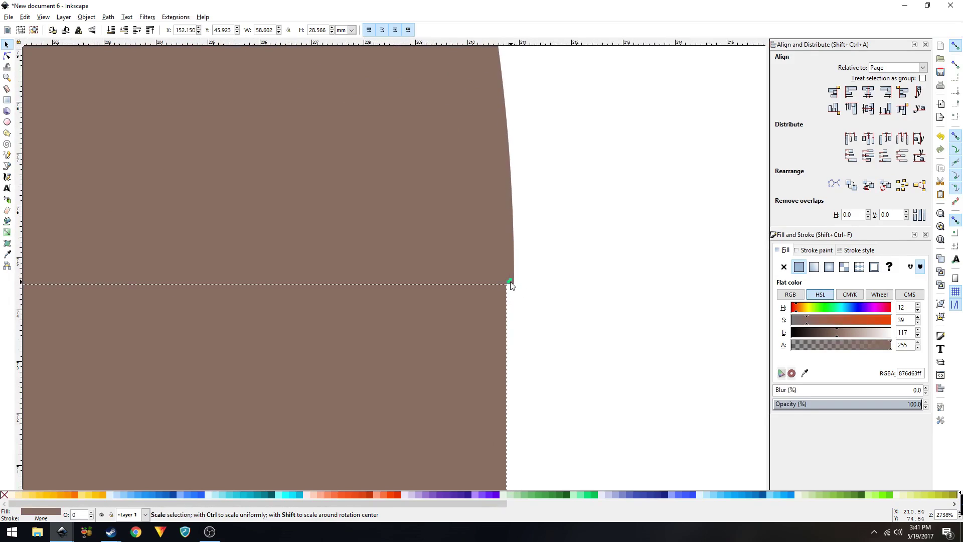
drag(511, 284, 515, 284)
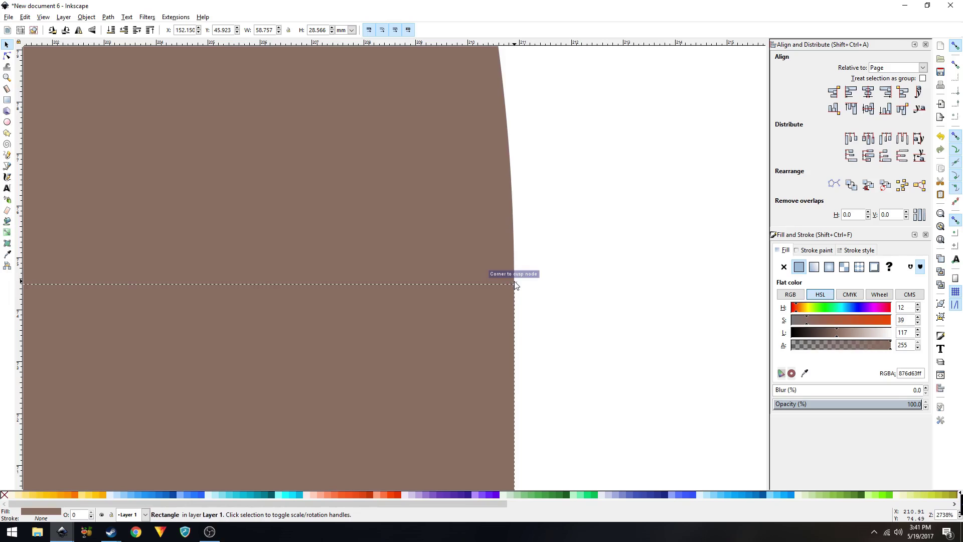
scroll(415, 316, down, 4)
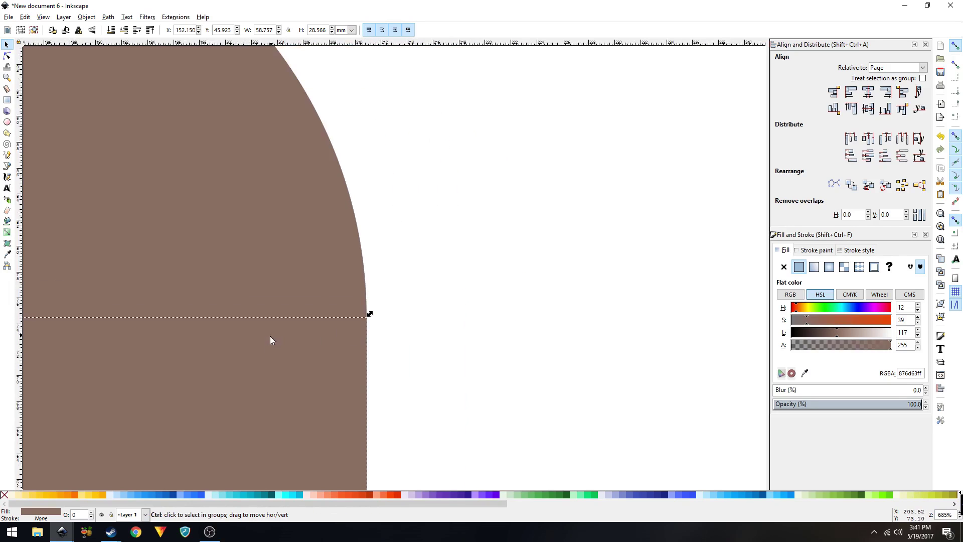
scroll(271, 336, down, 2)
key(space)
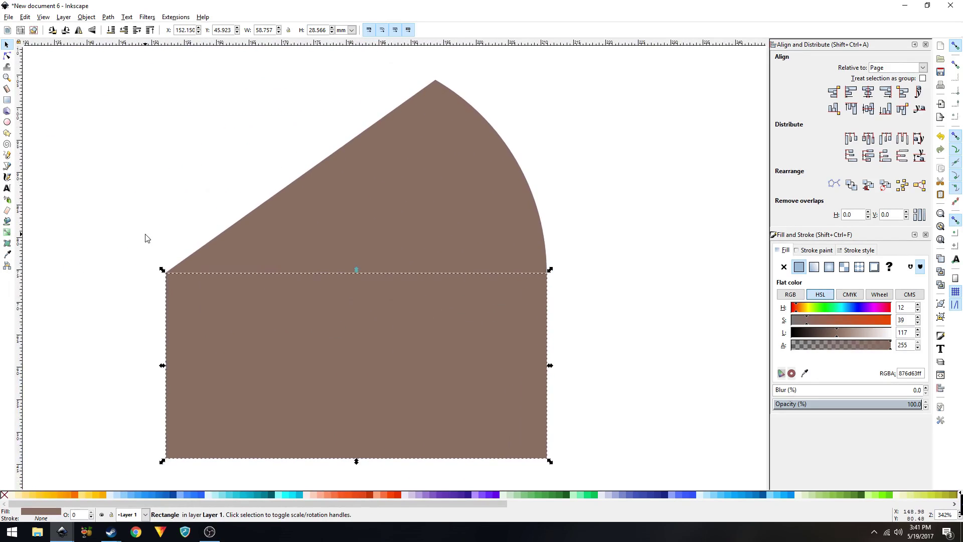
Darken the rectangle's fill slightly by lowering its lightness
click(145, 238)
click(314, 348)
drag(837, 337, 834, 337)
click(644, 289)
Lighten the slice-shaped top's fill to a lightness of 150
click(460, 221)
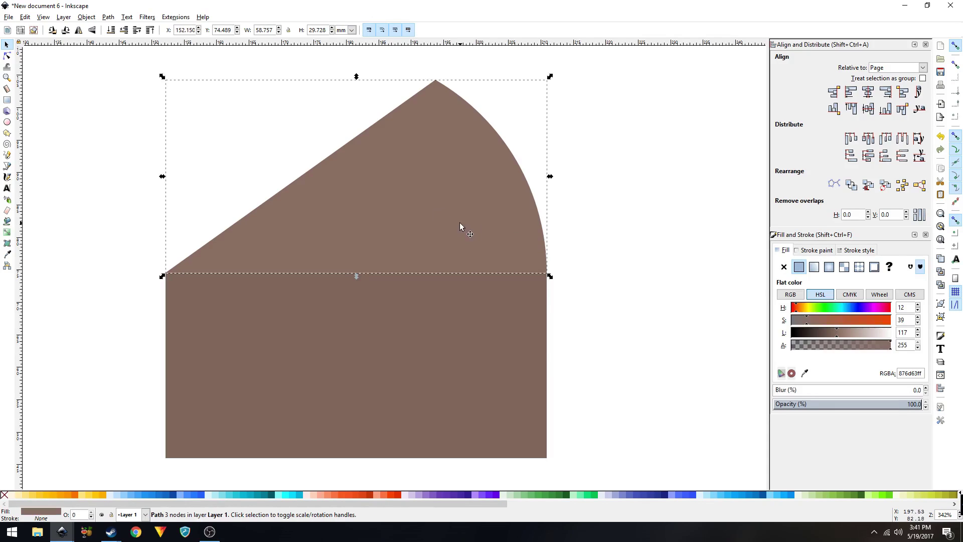
drag(837, 333, 851, 344)
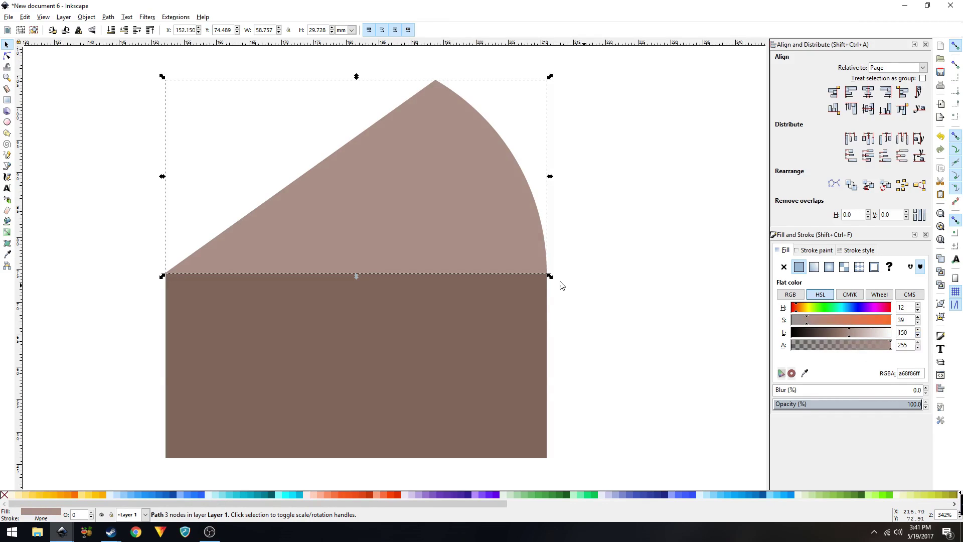
click(660, 265)
scroll(497, 337, down, 1)
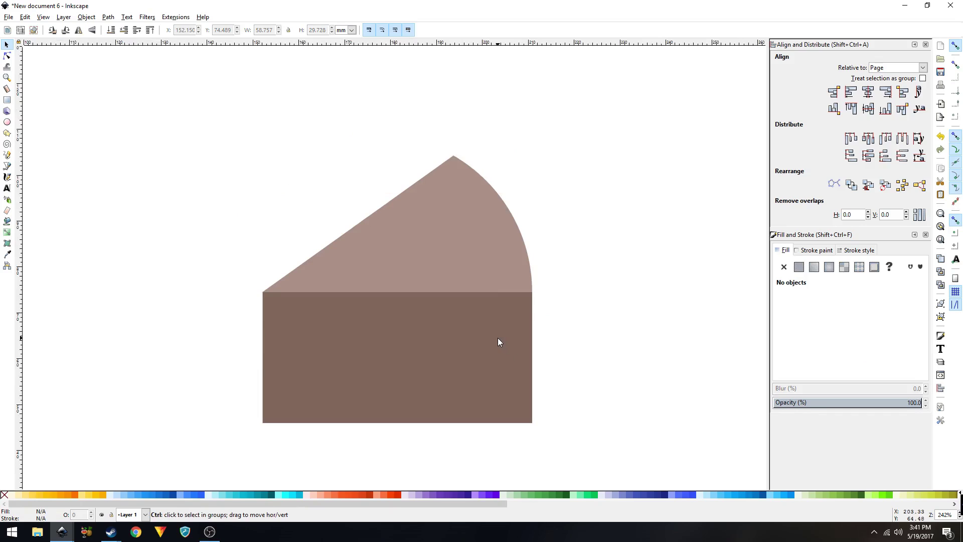
Inspect the fill colour codes of the dark rectangle and the lighter slice-shaped top
click(396, 283)
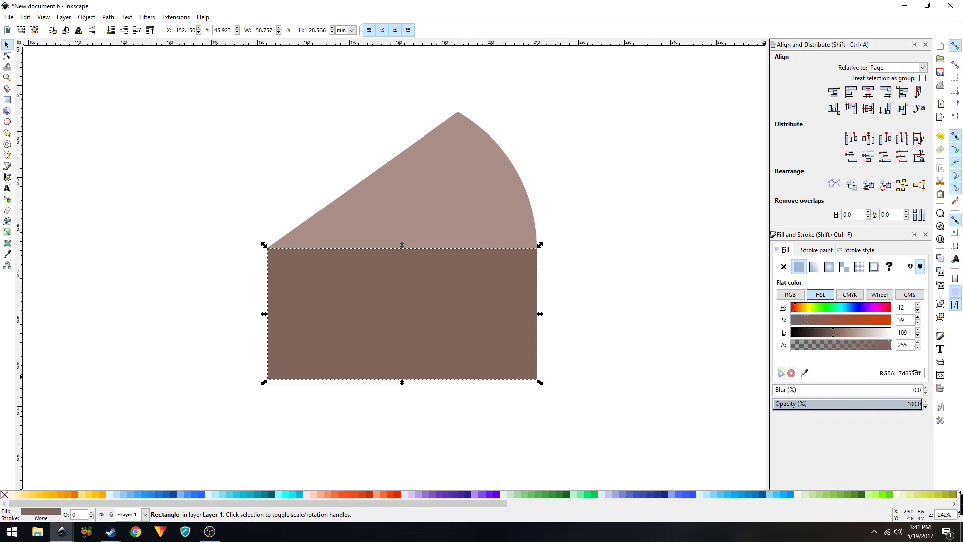
click(498, 228)
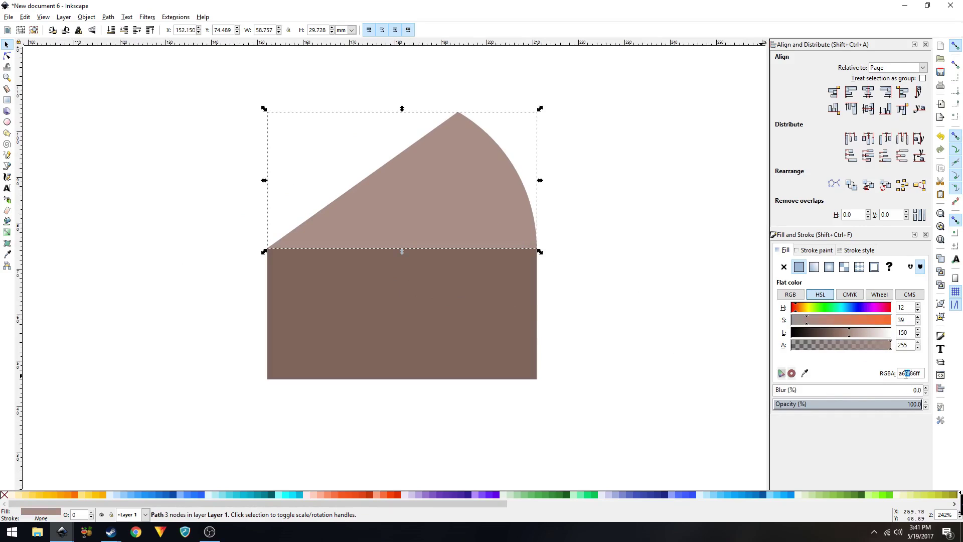
click(572, 329)
click(482, 299)
key(Escape)
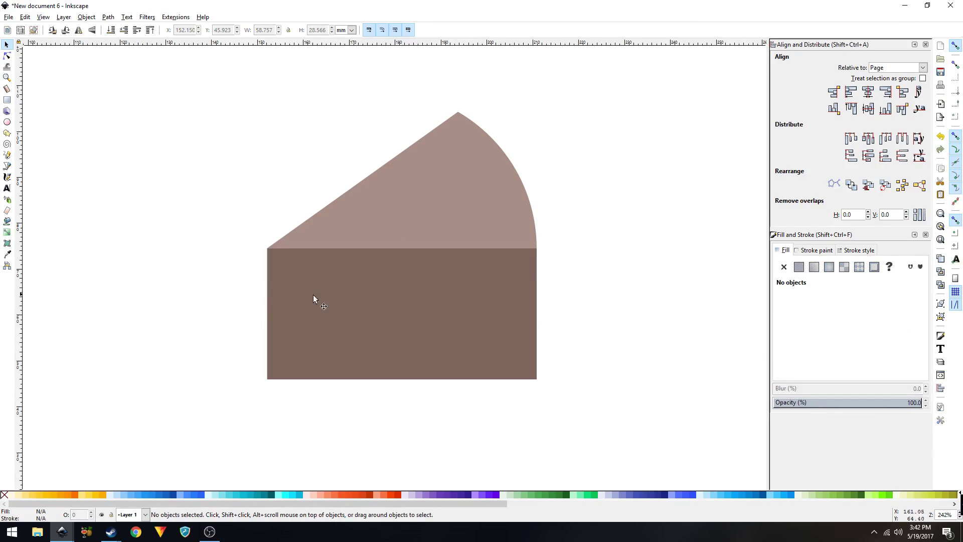
Draw a small rectangle about 6.5 × 7.6 mm outward from the corner where the arc meets the dark rectangle
ctrl+scroll(320, 294, up, 1)
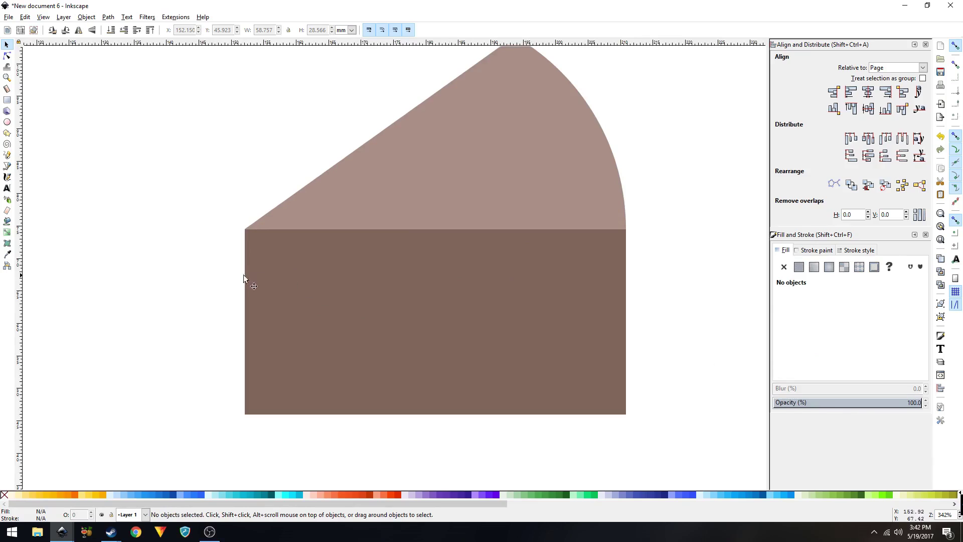
drag(365, 288, 336, 296)
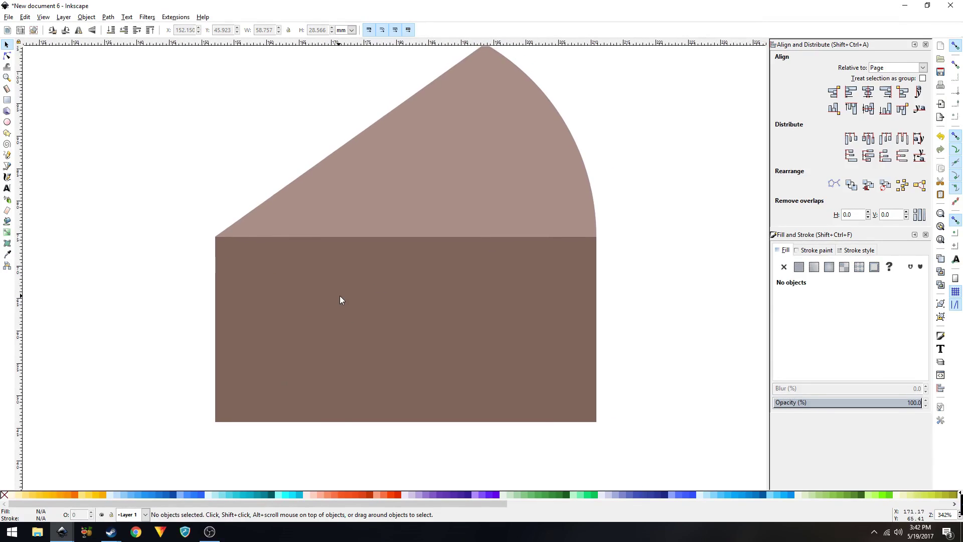
click(6, 101)
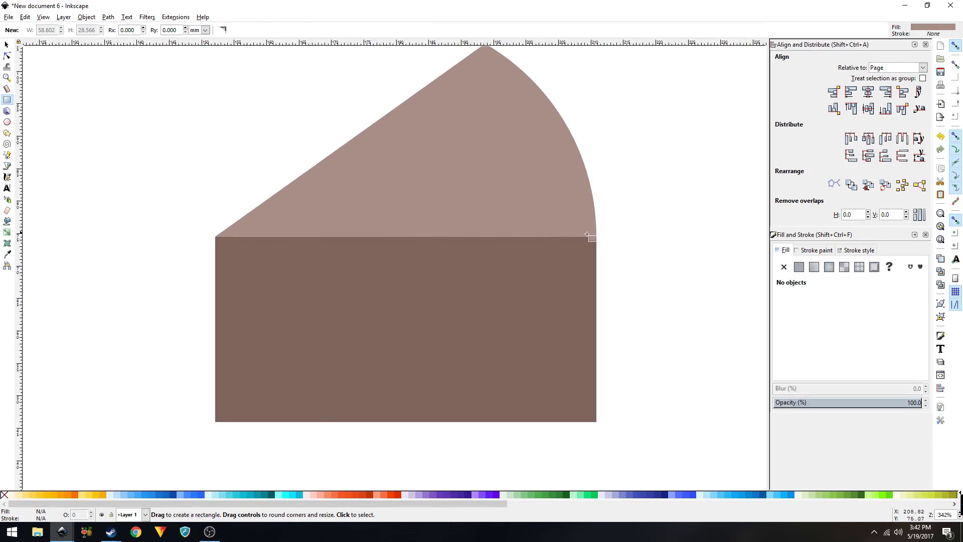
drag(610, 249, 580, 252)
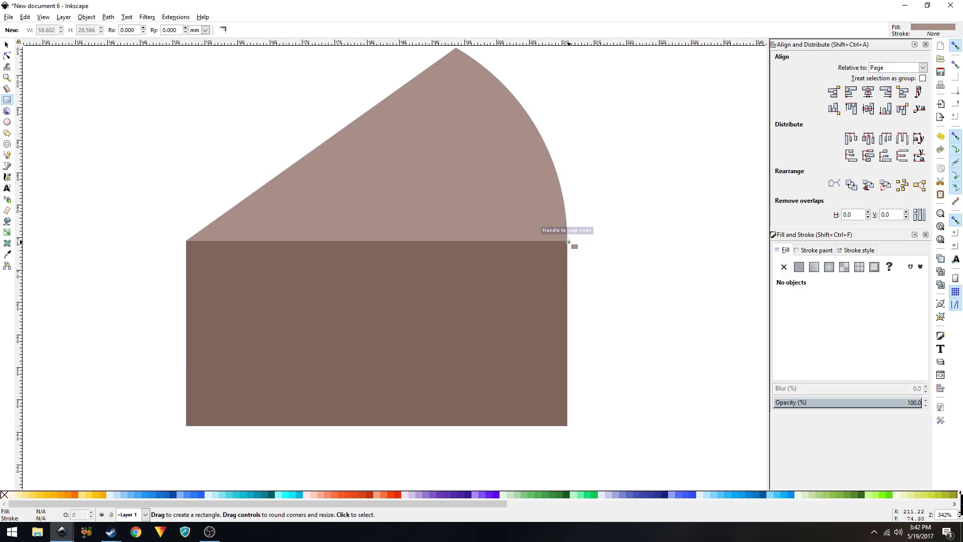
drag(569, 242, 609, 290)
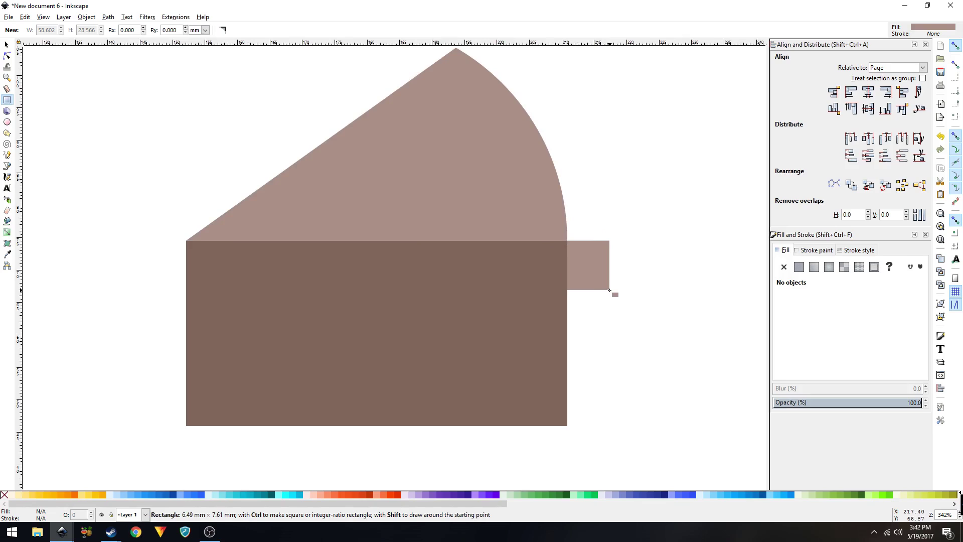
drag(610, 290, 610, 289)
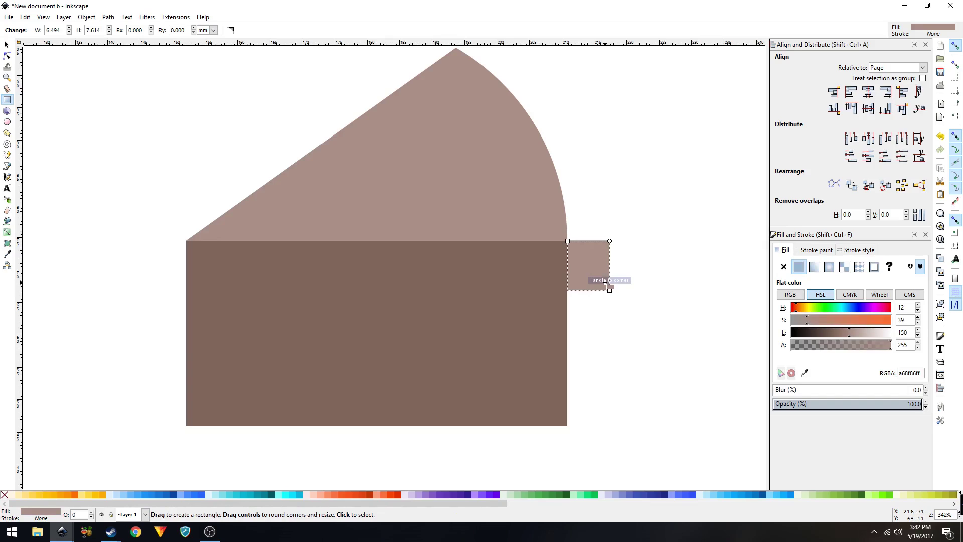
Stack three duplicates of the small rectangle directly beneath it along the dark rectangle's side
click(7, 46)
key(ctrl)
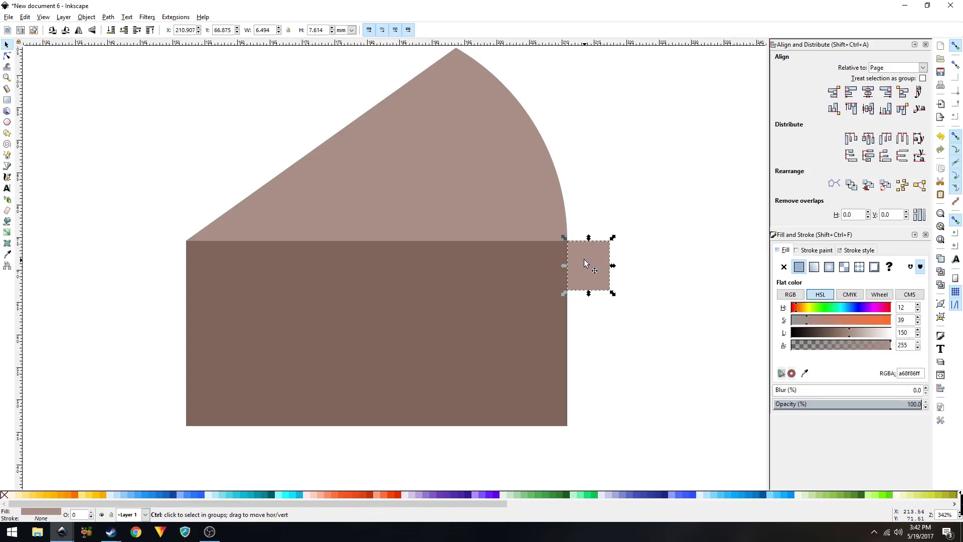
drag(578, 263, 586, 407)
click(660, 393)
Select the four stacked rectangles and compress them to about 28.56 mm total height, ending at the dark rectangle's lower edge
drag(639, 221, 551, 455)
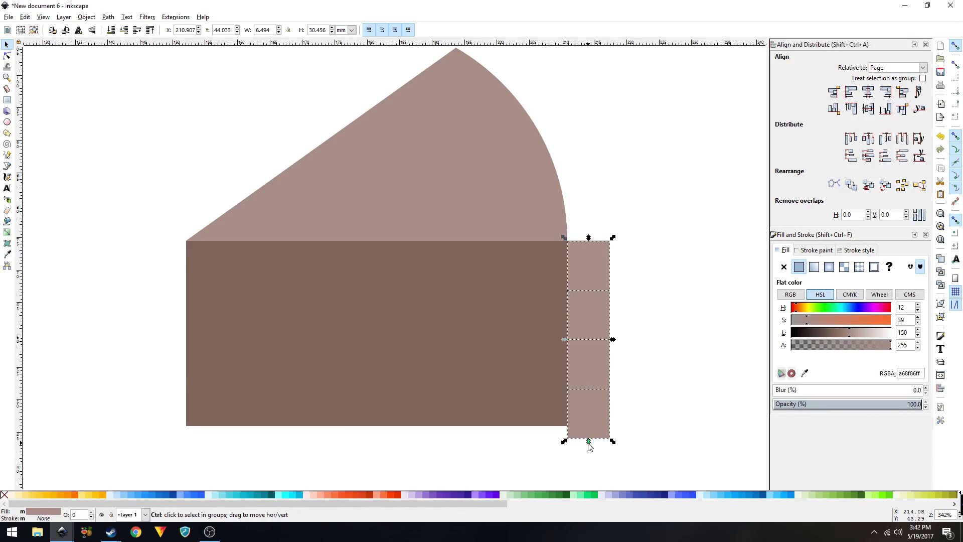
ctrl+scroll(590, 444, up, 2)
drag(590, 438, 589, 418)
ctrl+scroll(566, 414, up, 6)
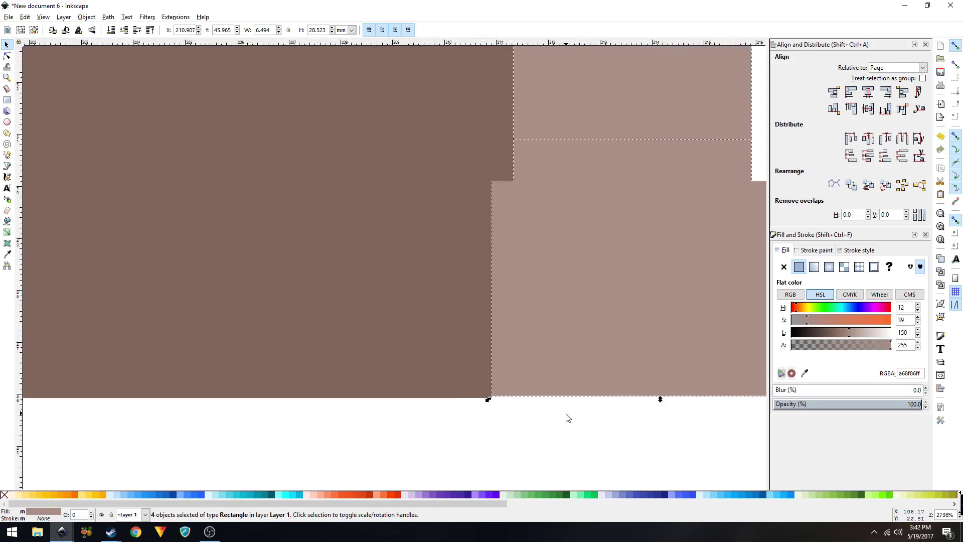
ctrl+scroll(575, 402, up, 2)
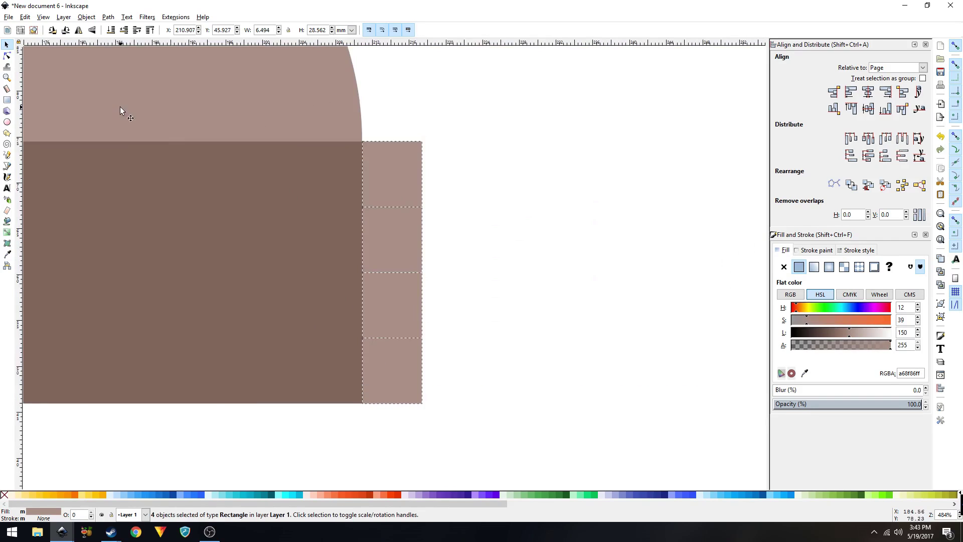
In outline display, snap the stack's lower corner exactly onto the dark rectangle's lower corner and restore the normal display
click(43, 18)
mouse_move(80, 40)
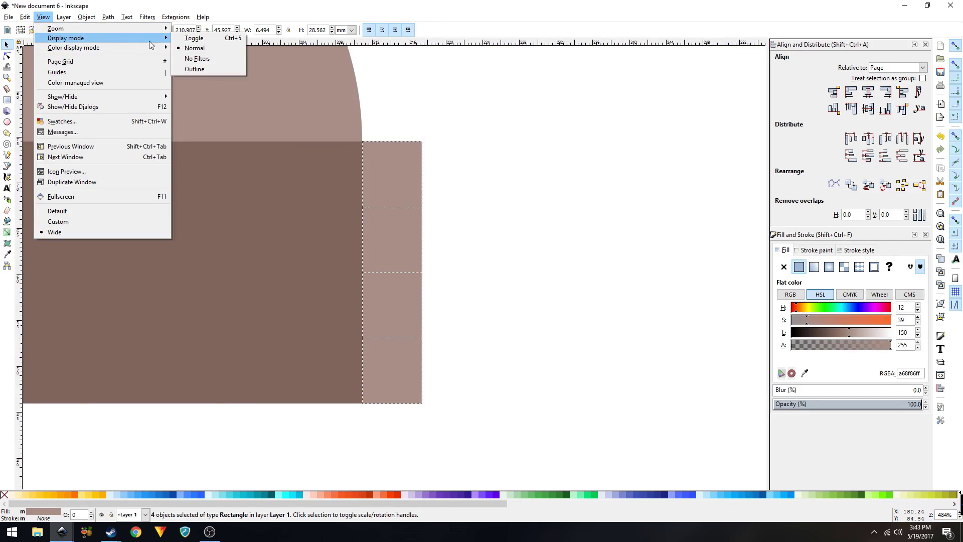
click(215, 69)
ctrl+scroll(372, 399, up, 8)
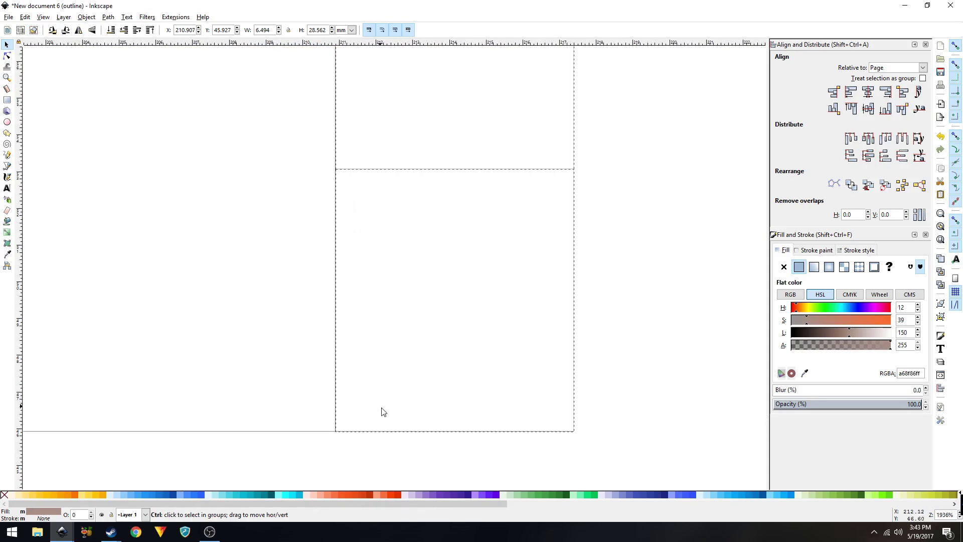
ctrl+scroll(271, 335, up, 4)
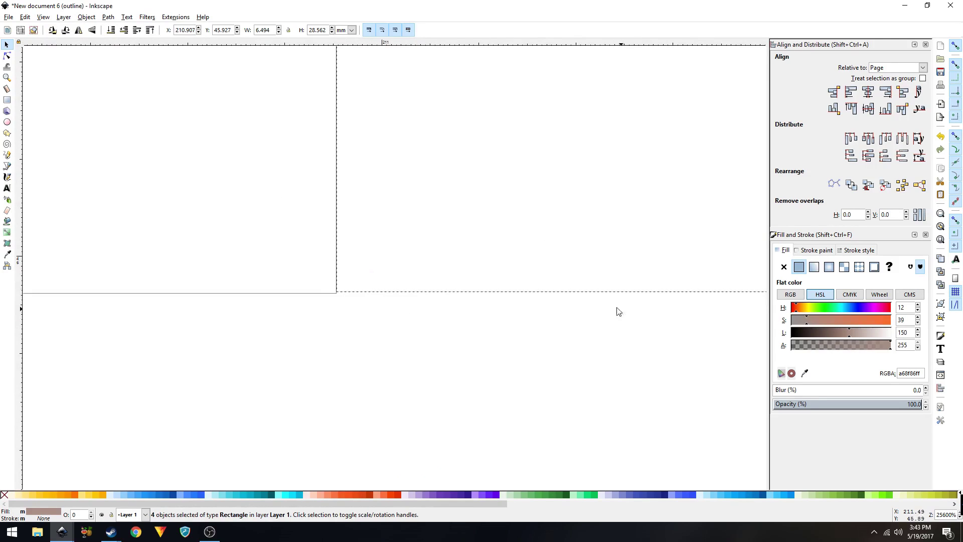
drag(337, 296, 336, 297)
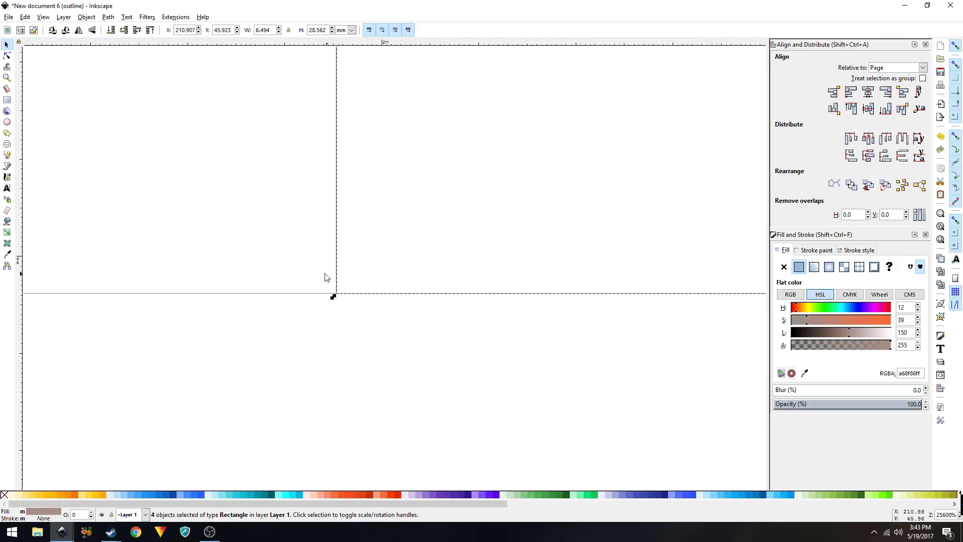
click(42, 17)
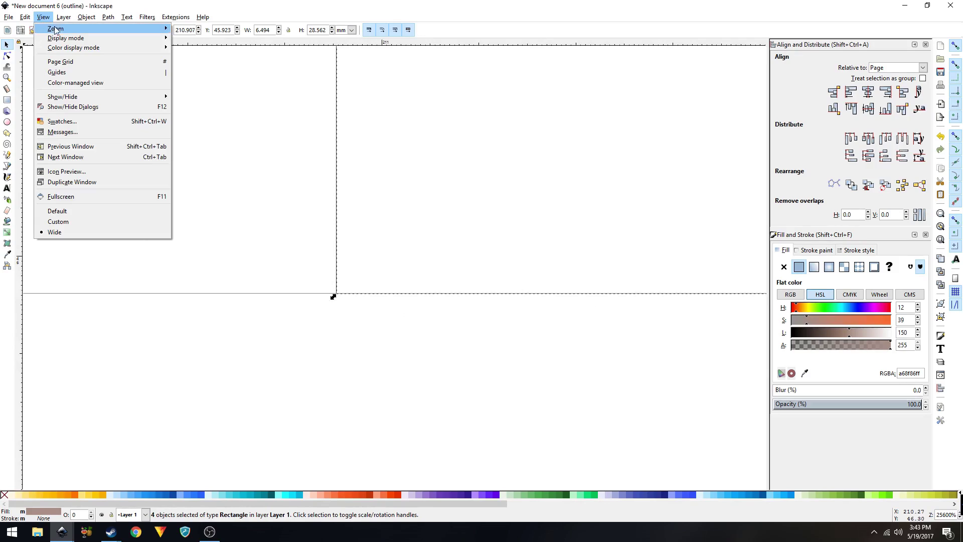
mouse_move(109, 38)
click(210, 45)
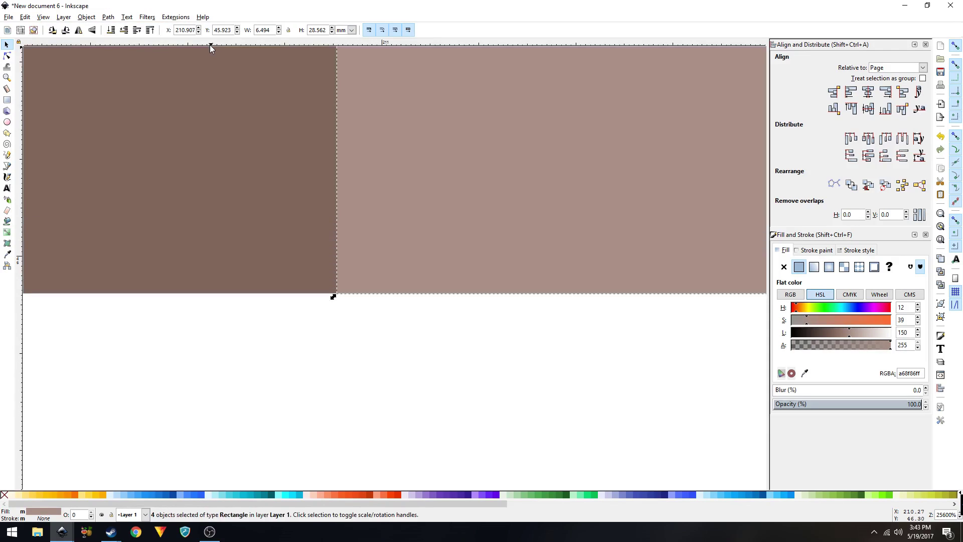
Recolour the second small rectangle from the top orange by setting its fill saturation to 149
scroll(381, 263, down, 1)
scroll(381, 263, down, 5)
key(space)
drag(342, 227, 387, 294)
click(467, 241)
click(447, 237)
click(849, 320)
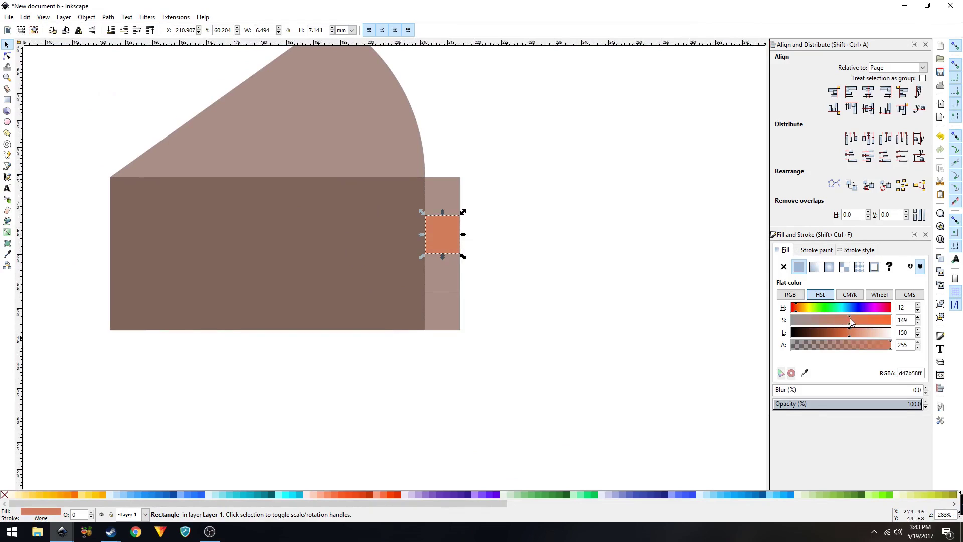
Recolour the third small rectangle purple with a fill hue of 174 and the lowest one olive green
click(442, 283)
click(858, 306)
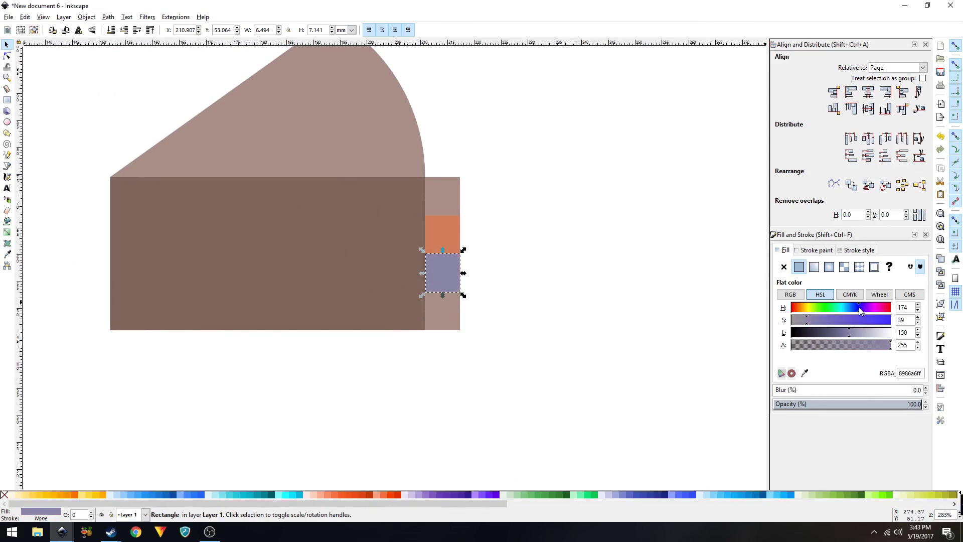
click(612, 316)
click(431, 308)
click(878, 309)
click(814, 308)
click(810, 308)
click(495, 231)
Draw a horizontal line across the dark rectangle, level with the orange rectangle's upper edge, and make its stroke white with lightness 255
key(space)
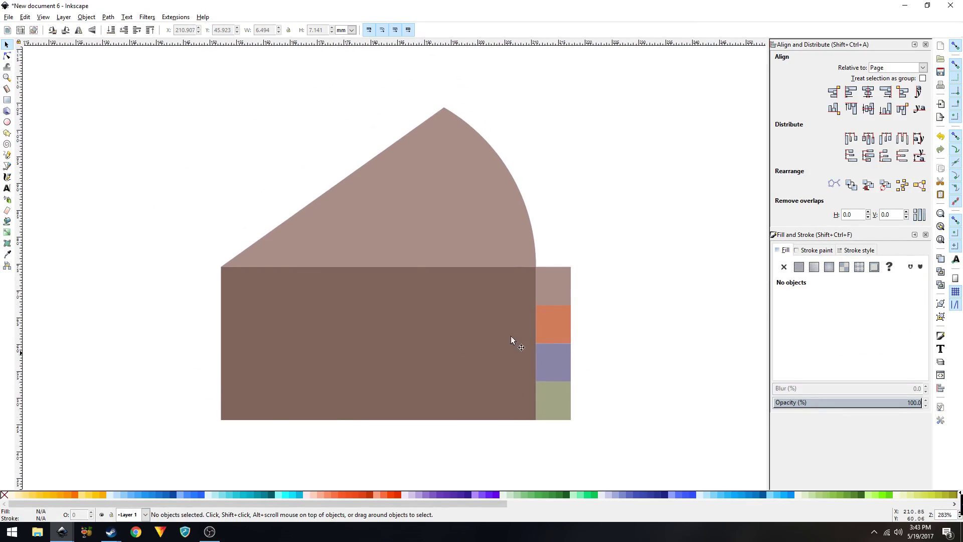
click(8, 167)
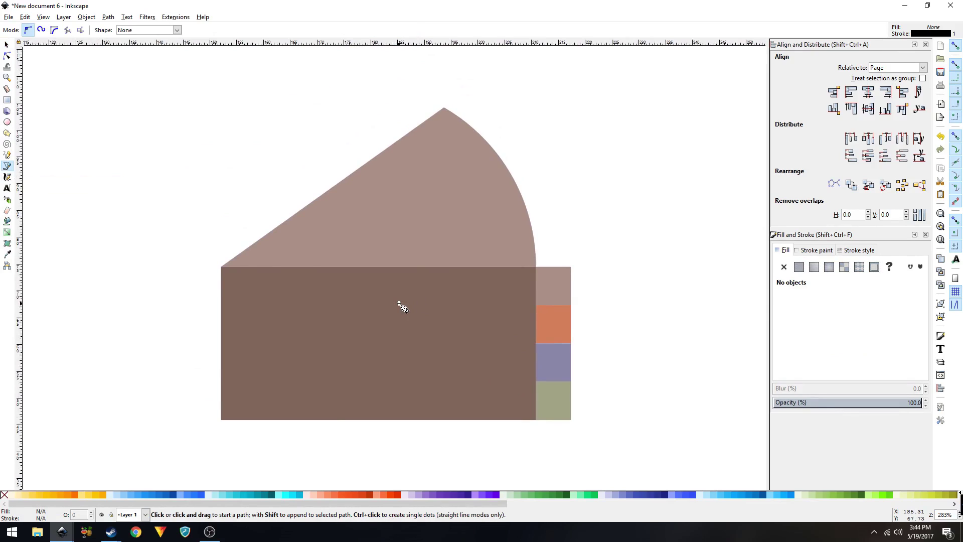
scroll(535, 307, up, 2)
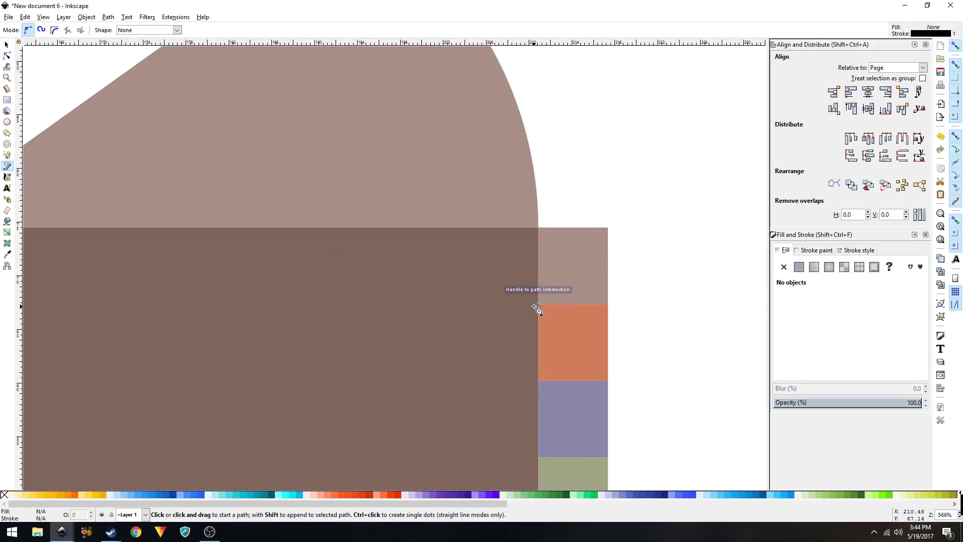
key(space)
scroll(581, 295, down, 1)
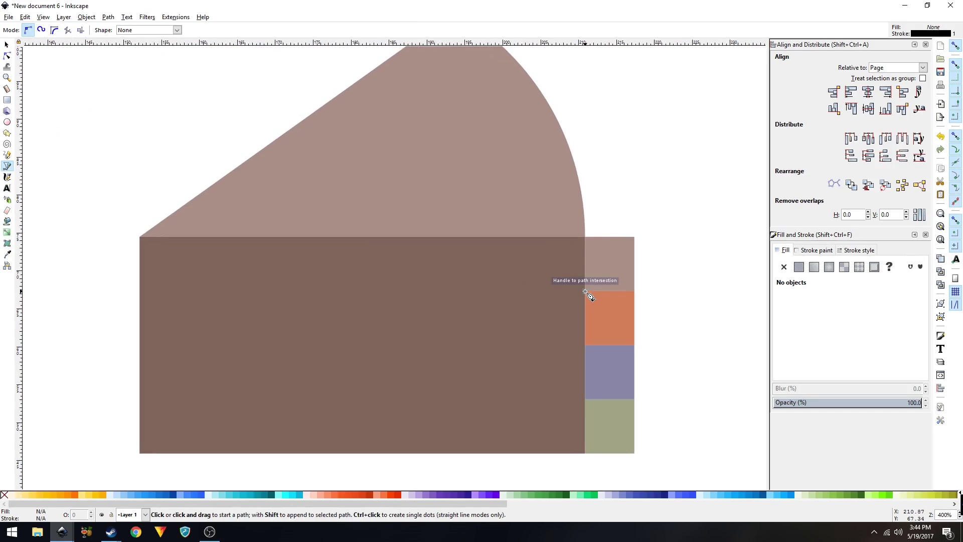
click(585, 291)
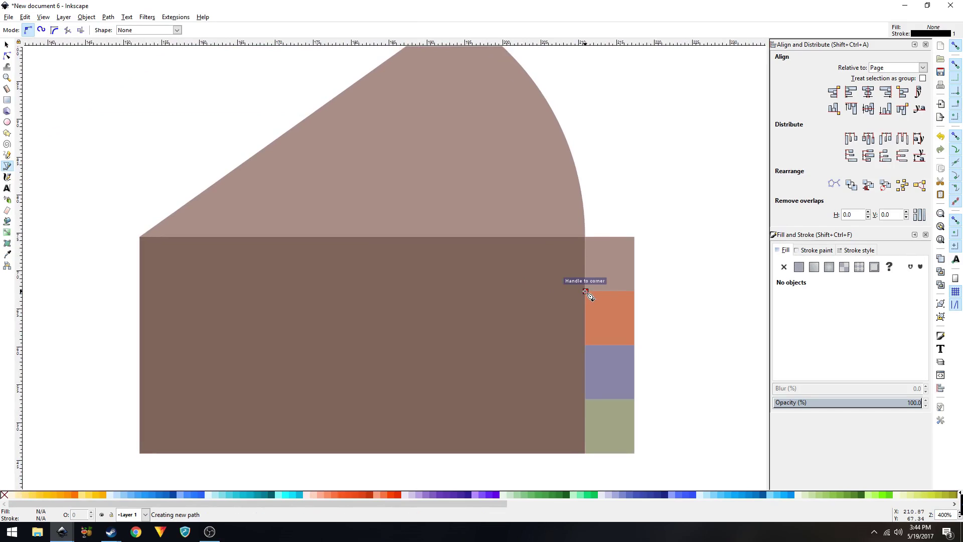
click(139, 291)
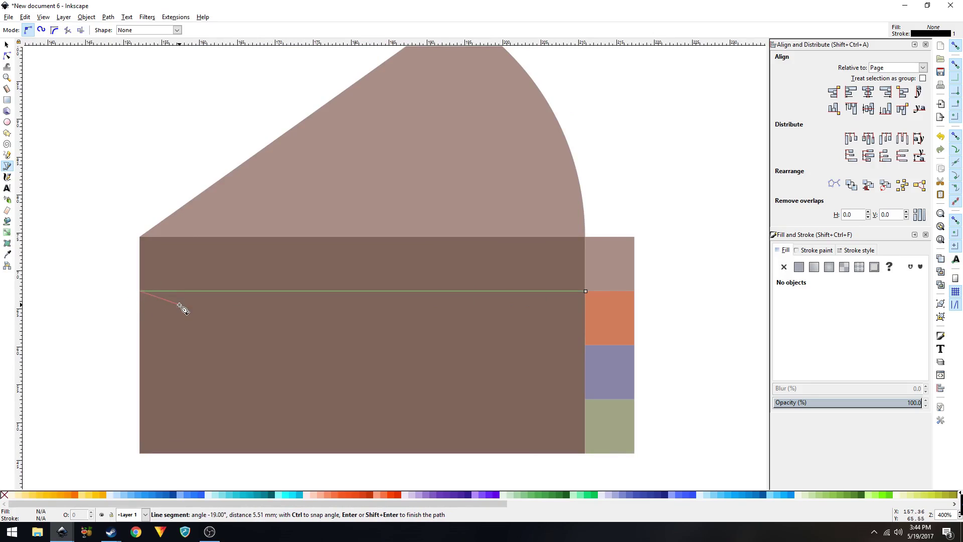
key(Return)
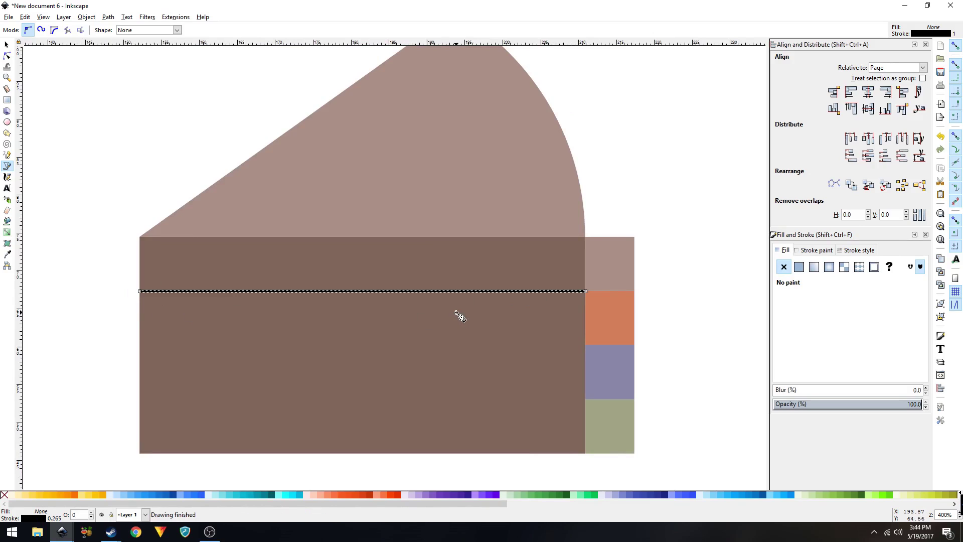
click(816, 251)
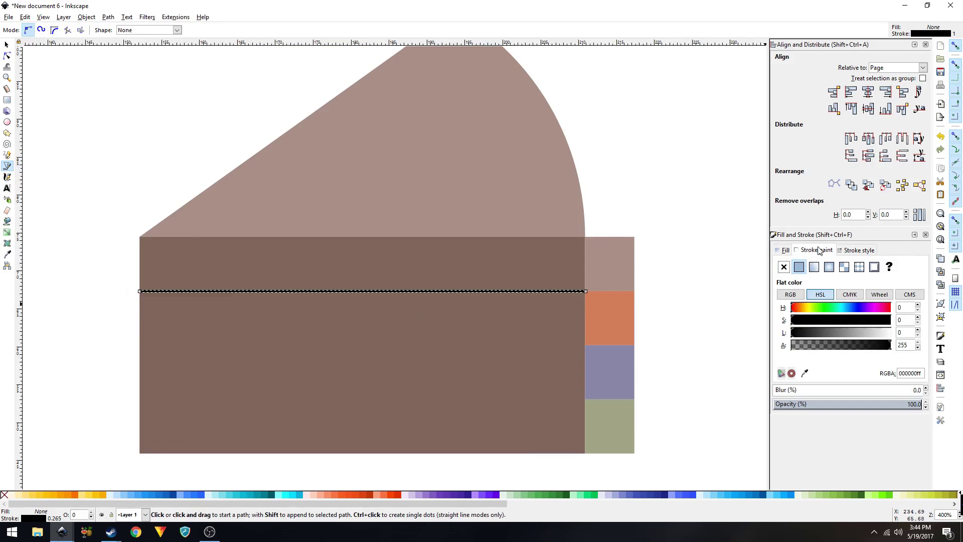
drag(885, 336, 901, 339)
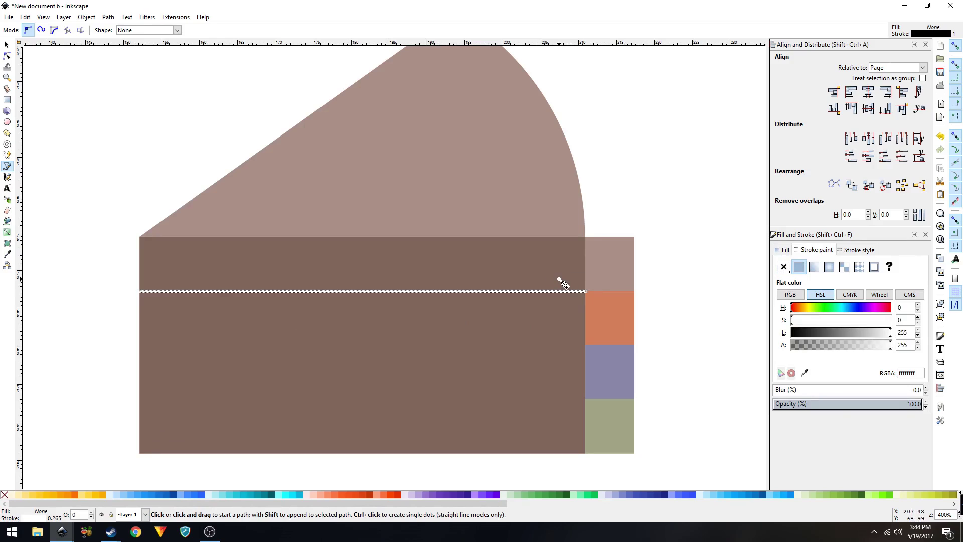
Duplicate the white line twice, snapping the copies level with the upper edges of the purple and green rectangles
key(s)
key(ctrl+d)
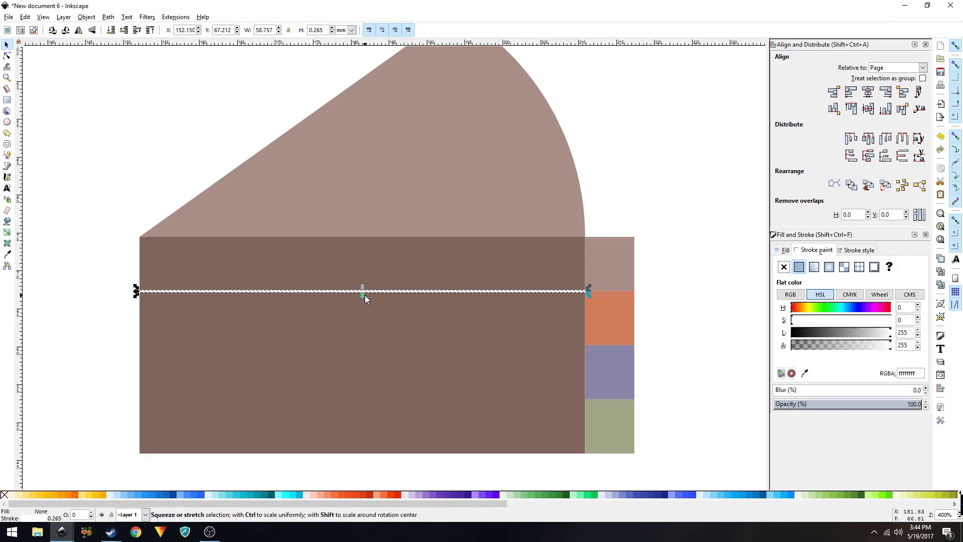
drag(366, 291, 478, 345)
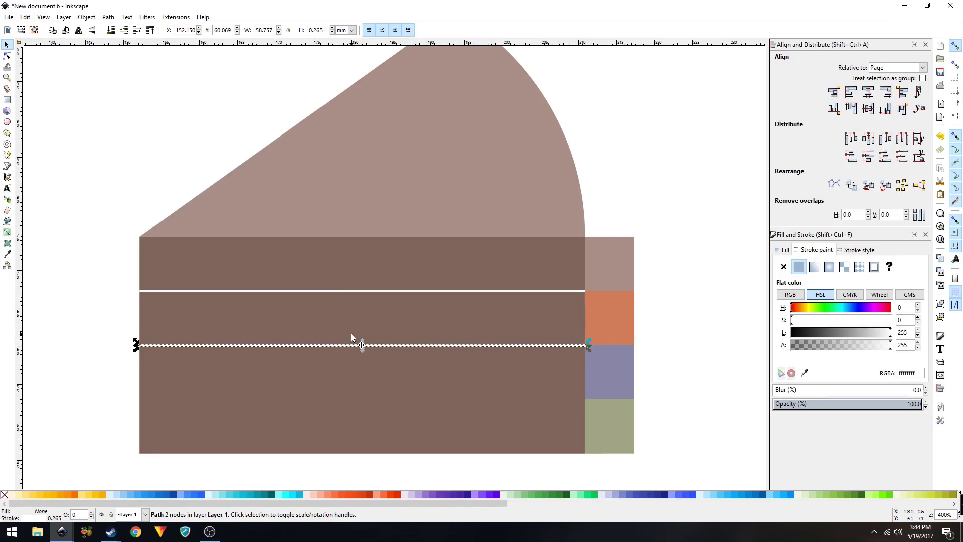
key(ctrl+d)
drag(371, 345, 376, 399)
Realign the middle white line with the boundary between the orange and purple rectangles and check the upper line's alignment
scroll(591, 396, up, 5)
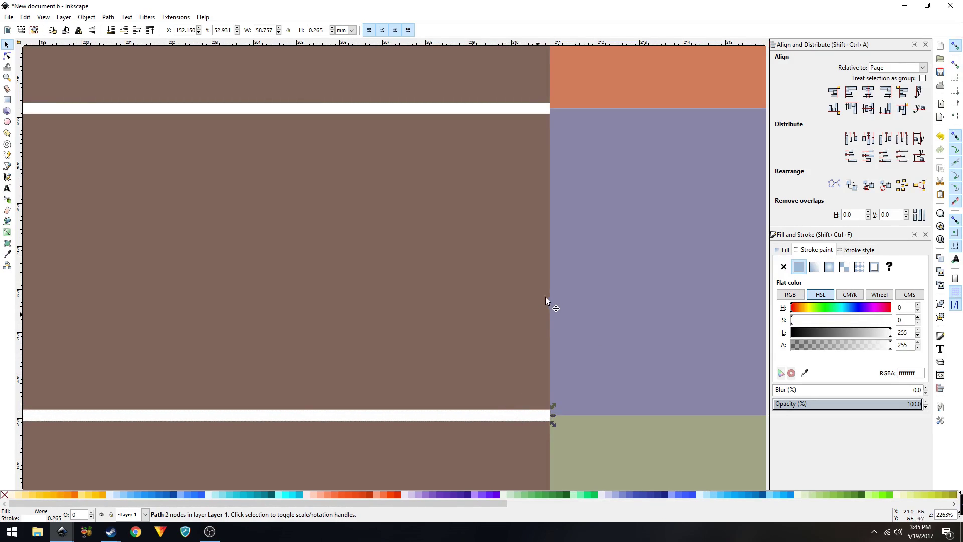
drag(510, 102, 504, 237)
scroll(503, 236, down, 3)
scroll(484, 211, up, 5)
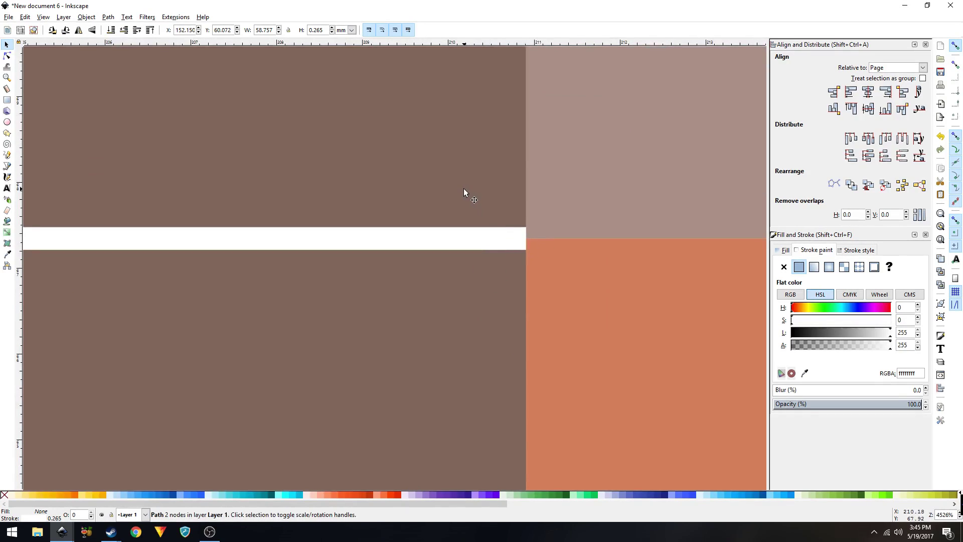
scroll(463, 188, down, 4)
key(Escape)
scroll(435, 228, up, 3)
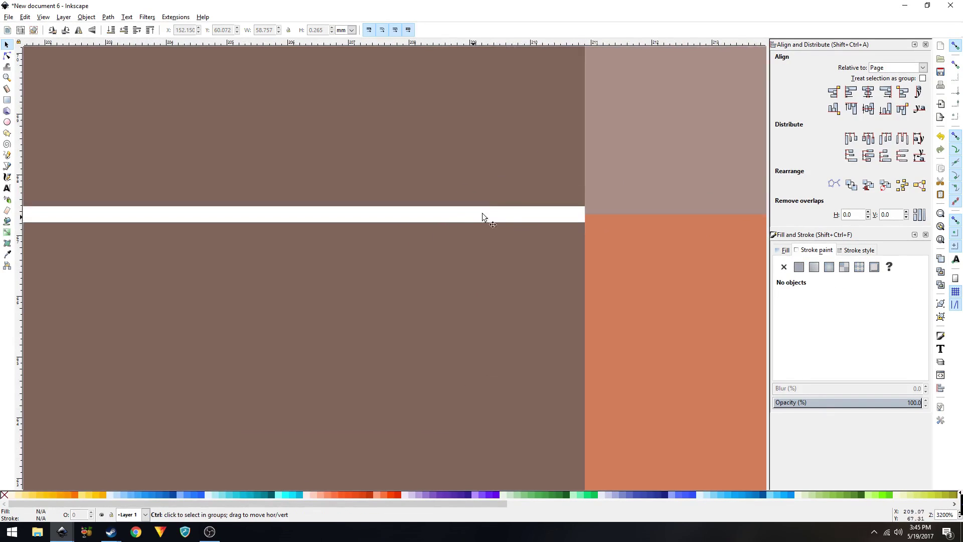
Snap the upper white line level with the upper edge of the orange rectangle and deselect it
click(534, 216)
drag(535, 216, 599, 202)
scroll(601, 201, down, 5)
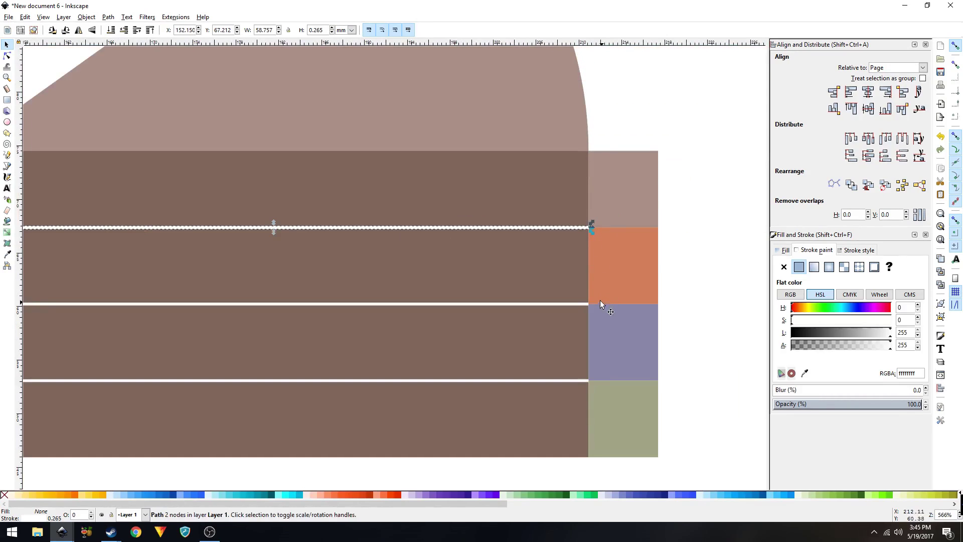
scroll(507, 261, down, 1)
key(space)
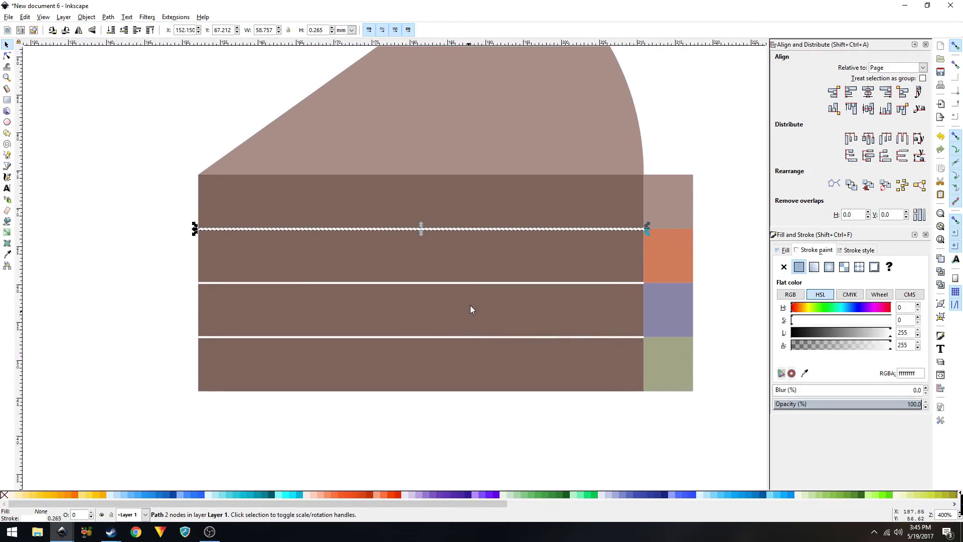
key(Escape)
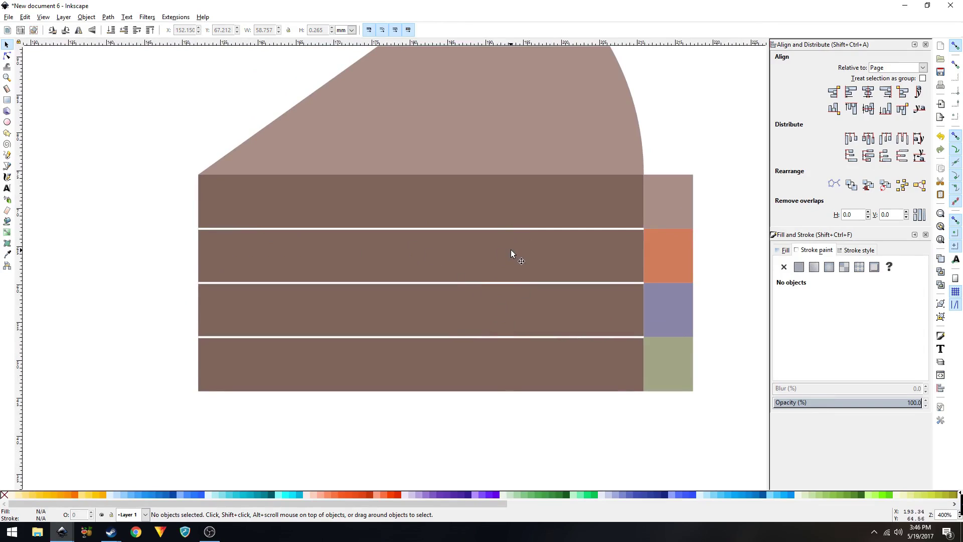
Delete the four small coloured guide rectangles beside the dark layered rectangle
drag(405, 196, 402, 260)
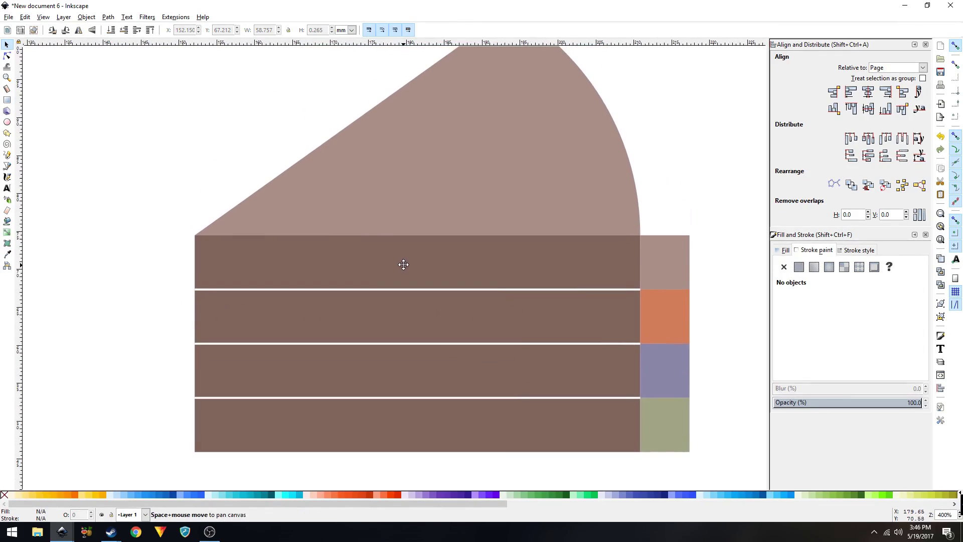
drag(726, 230, 574, 449)
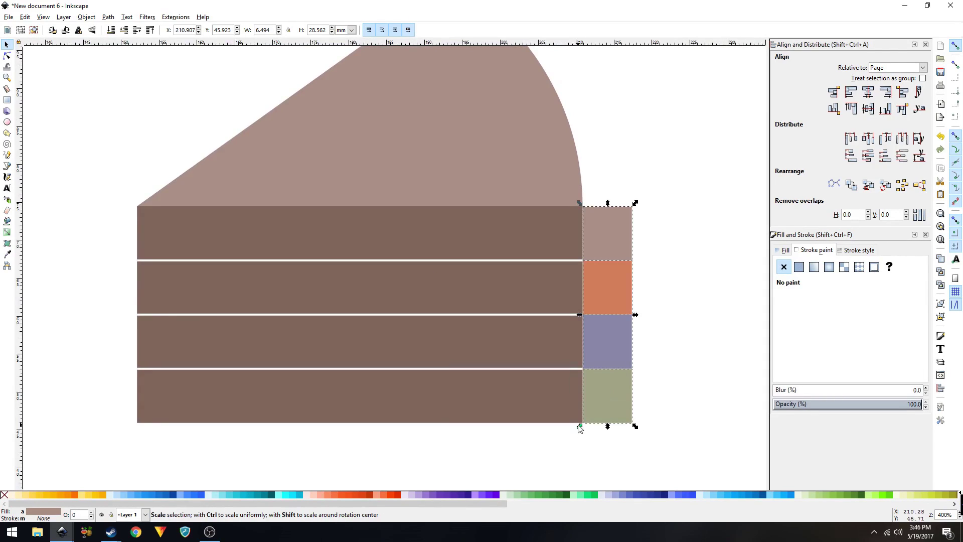
key(Delete)
drag(392, 271, 449, 294)
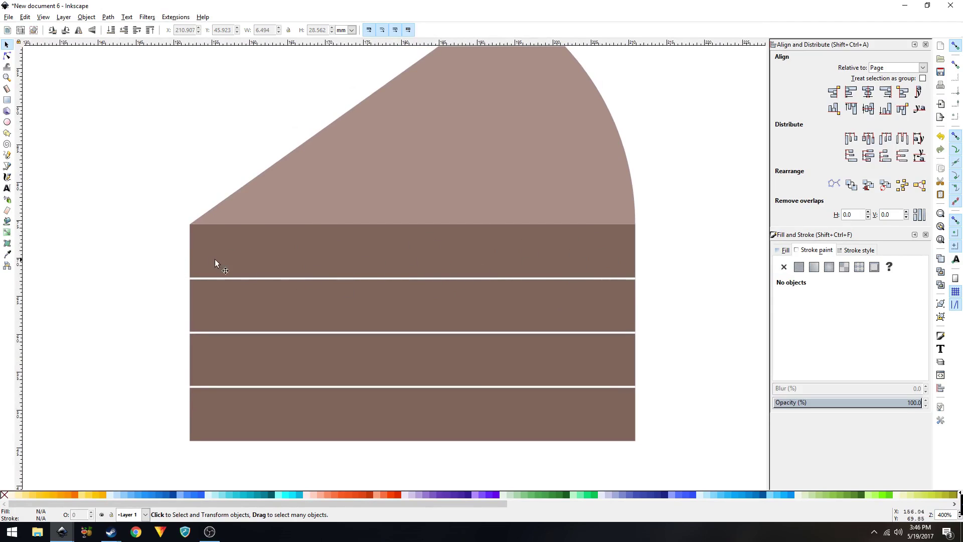
scroll(410, 252, down, 3)
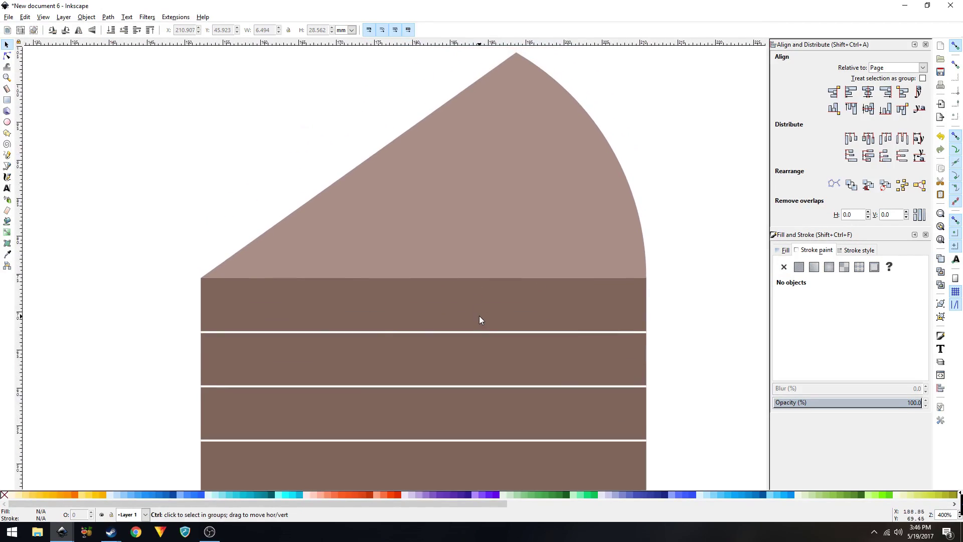
Duplicate the upper white line, move the copy straight up above the wedge, and make its stroke black
click(447, 346)
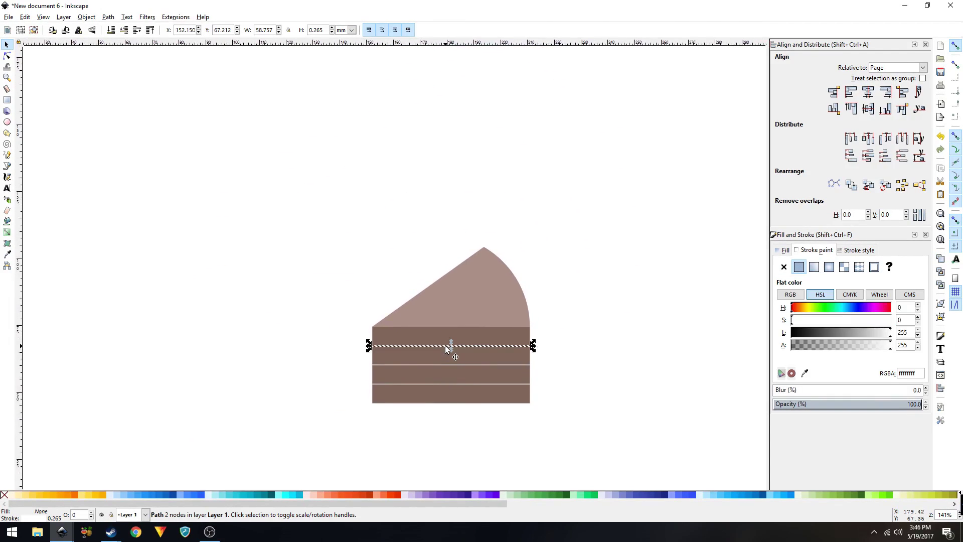
key(ctrl)
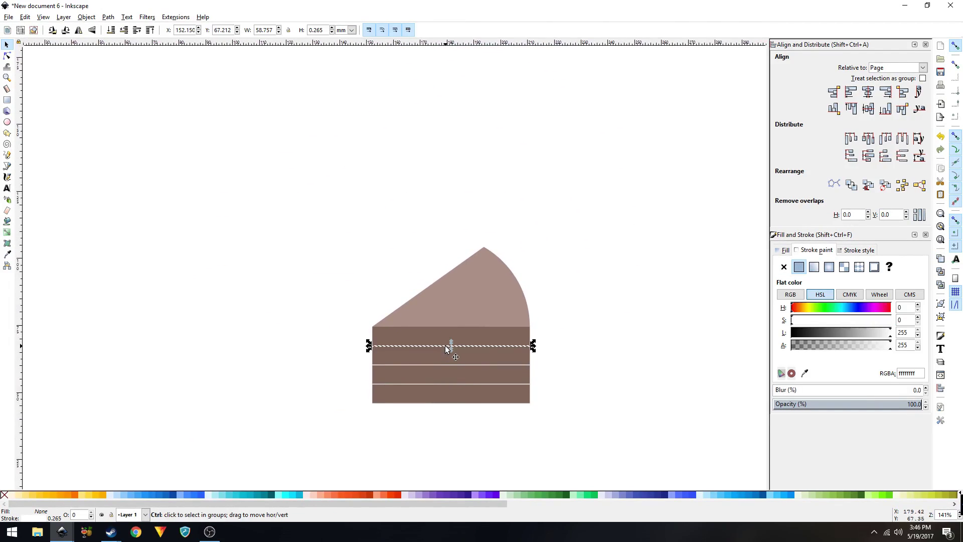
drag(451, 346, 454, 198)
scroll(454, 200, up, 4)
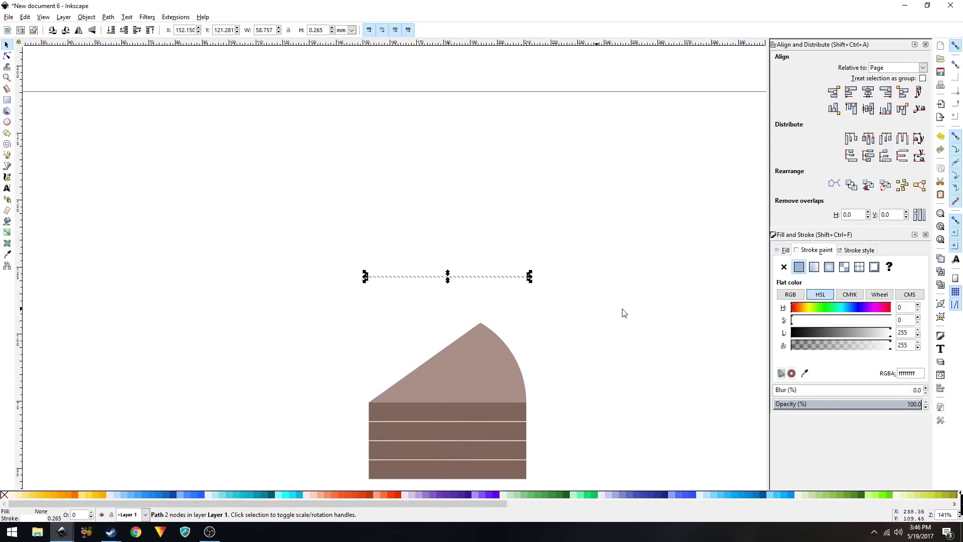
drag(811, 333, 790, 335)
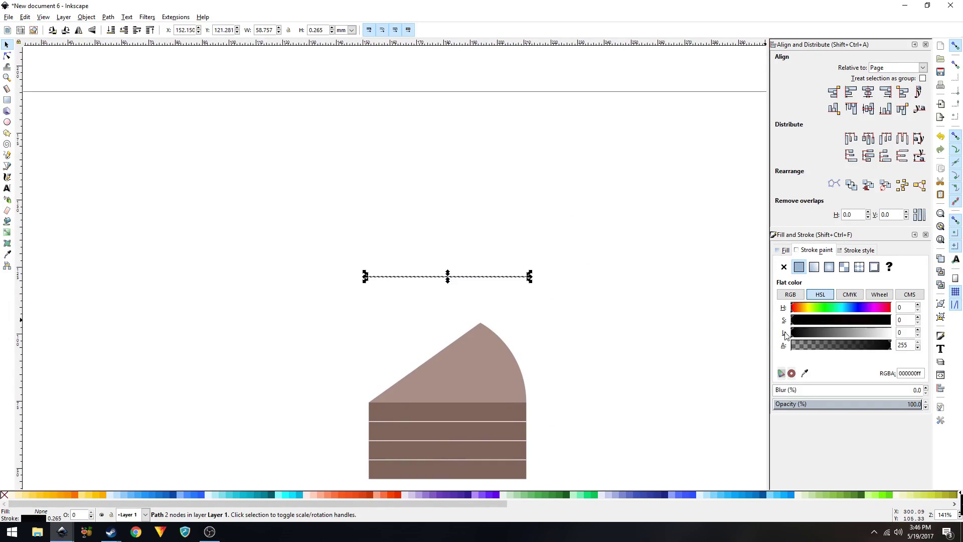
Try stretching the black line about its centre, turn off stroke-width scaling, and undo the stretch
scroll(542, 271, up, 2)
scroll(526, 304, left, 2)
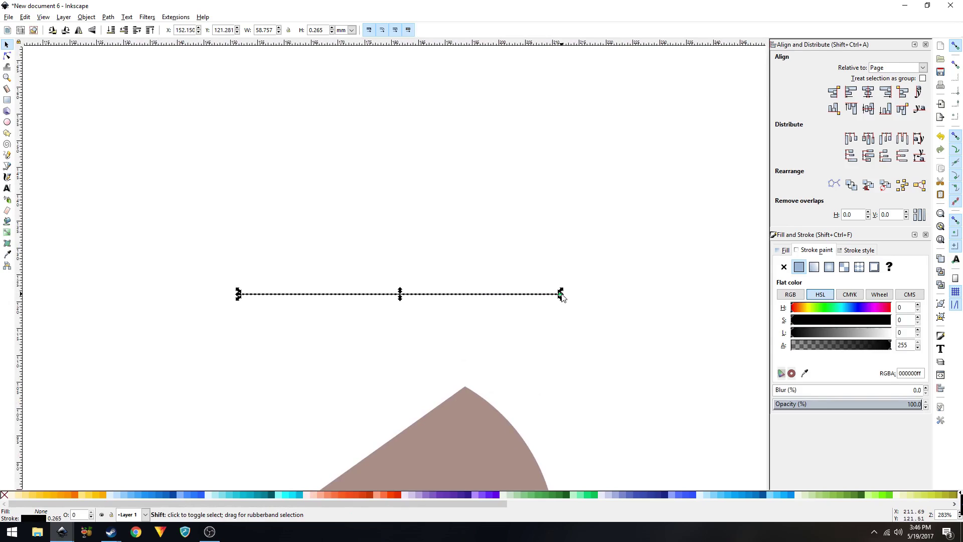
drag(561, 294, 752, 303)
scroll(536, 335, down, 1)
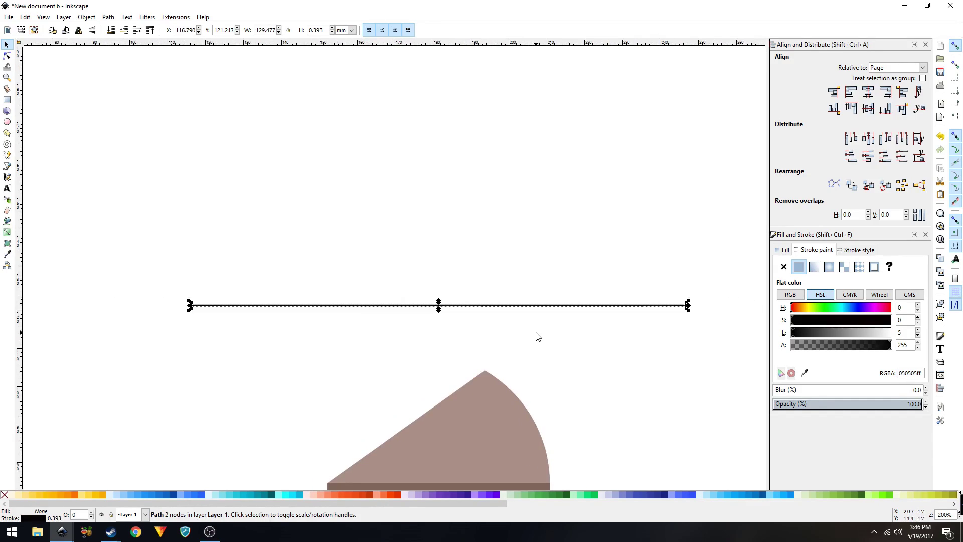
click(370, 30)
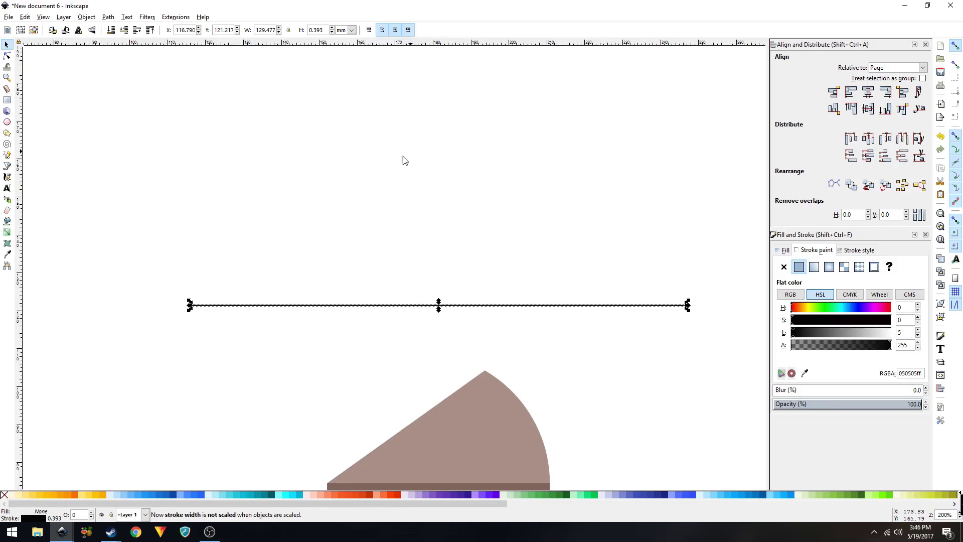
key(ctrl+z)
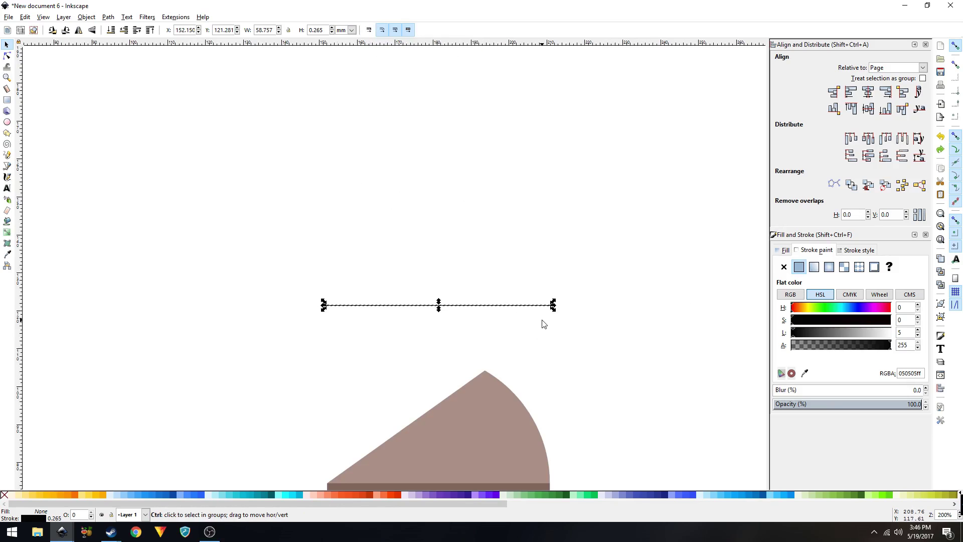
Stretch the black line symmetrically about its centre to about 201 mm wide
ctrl+scroll(541, 322, up, 2)
drag(510, 341, 537, 359)
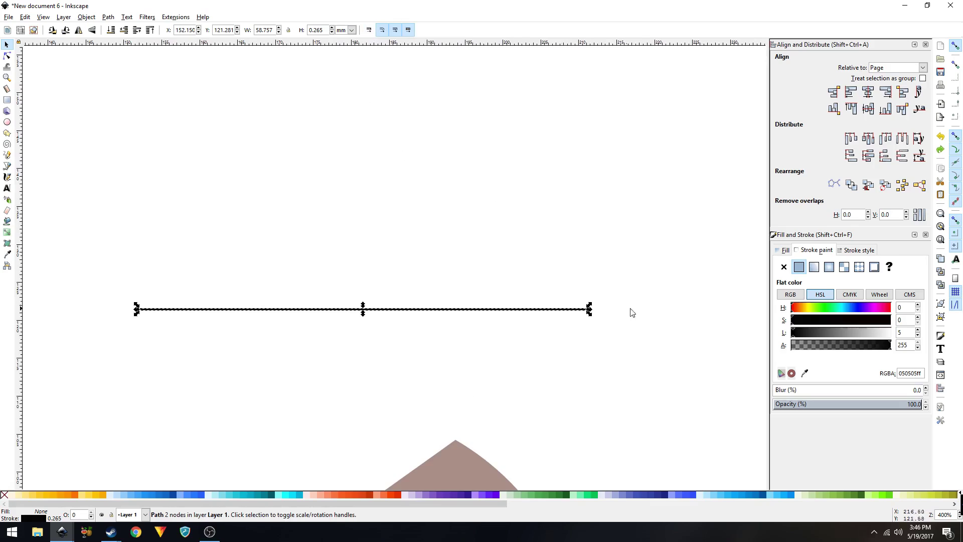
drag(589, 312, 733, 311)
scroll(384, 325, down, 2)
drag(334, 351, 537, 379)
scroll(346, 375, down, 1)
scroll(373, 371, up, 2)
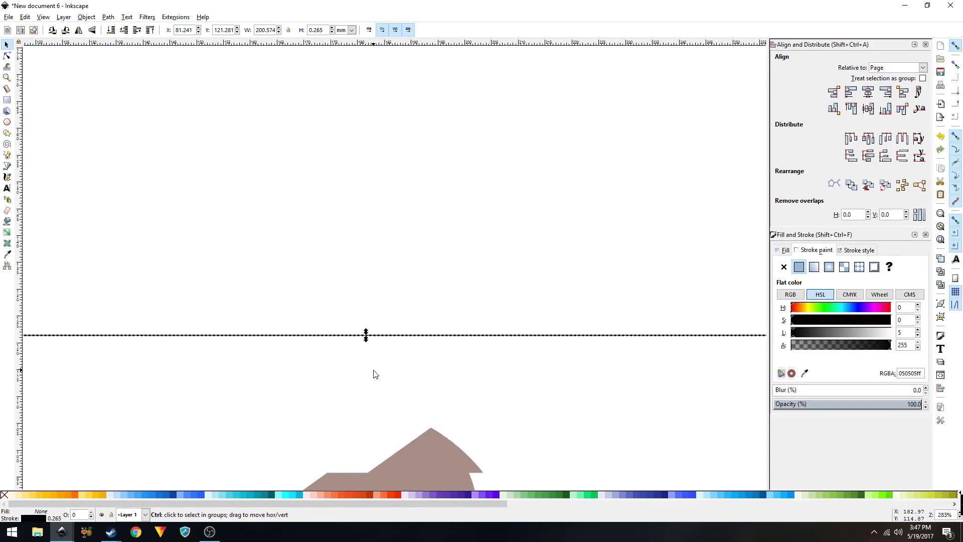
Give the black line's stroke a round join and round caps
scroll(279, 346, down, 2)
scroll(226, 378, up, 7)
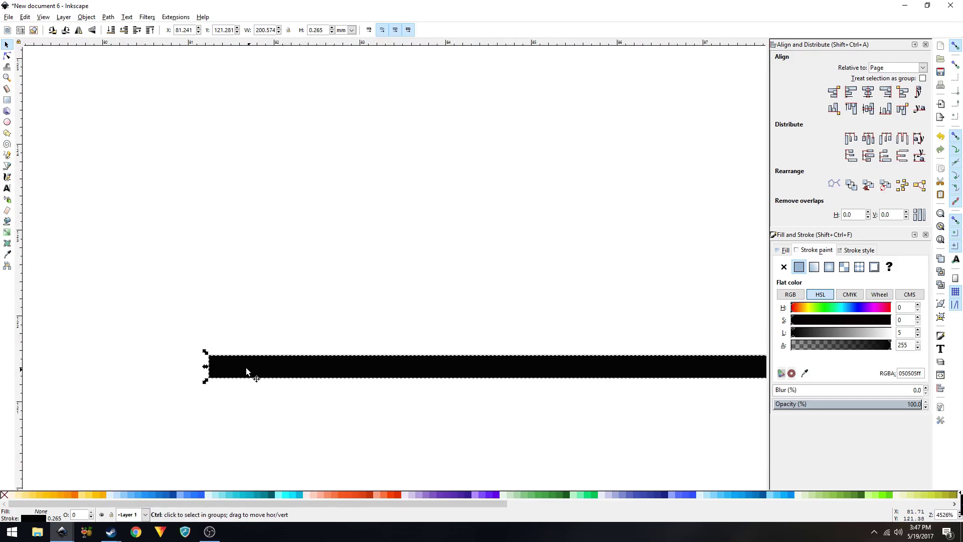
scroll(234, 364, up, 1)
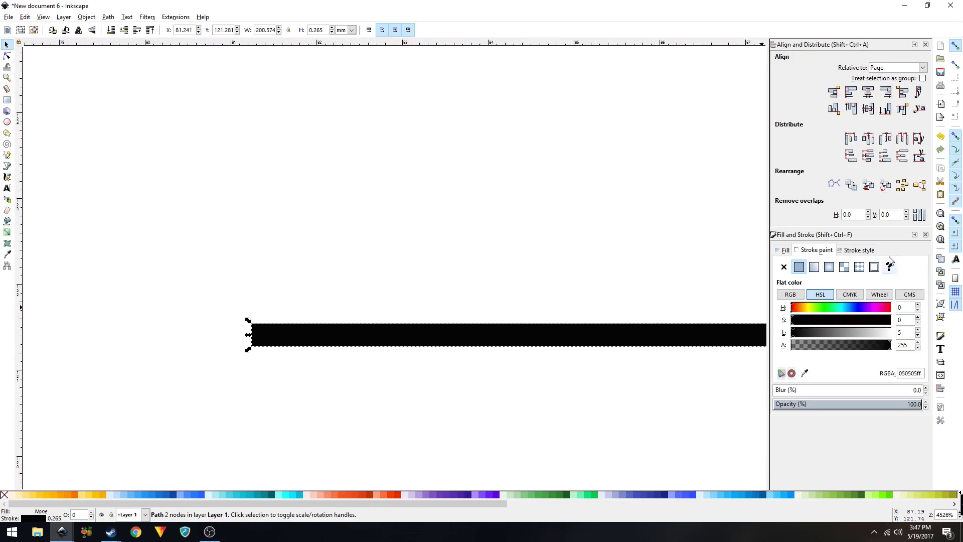
click(865, 252)
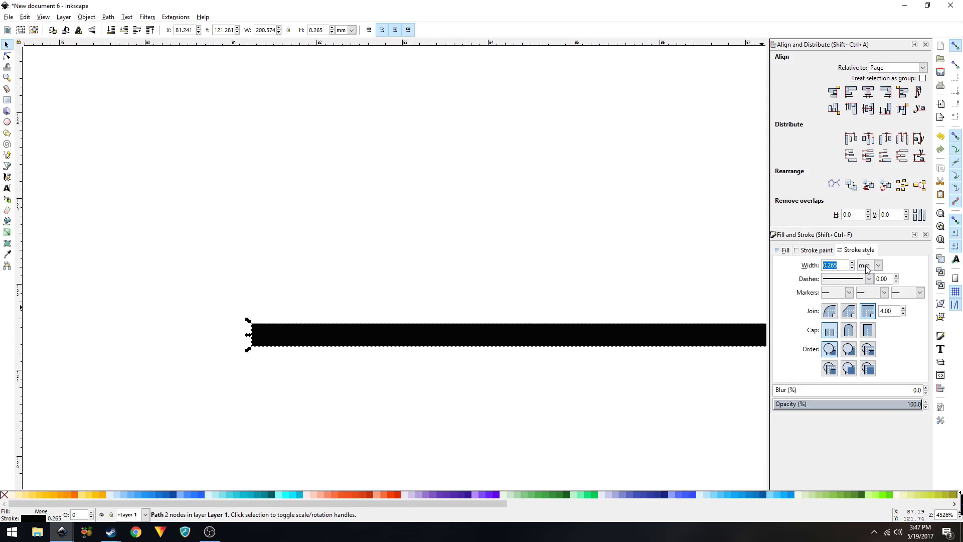
click(828, 313)
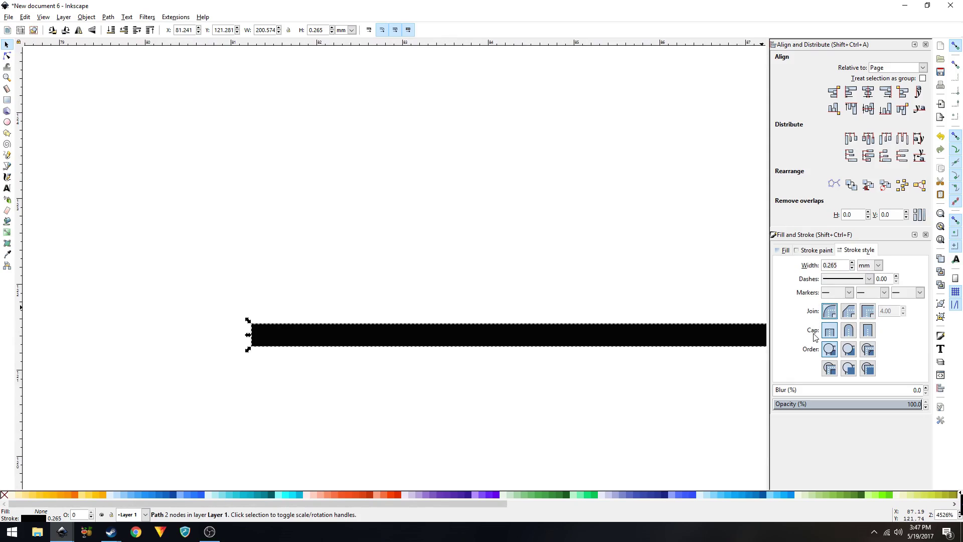
click(847, 330)
ctrl+scroll(492, 283, down, 6)
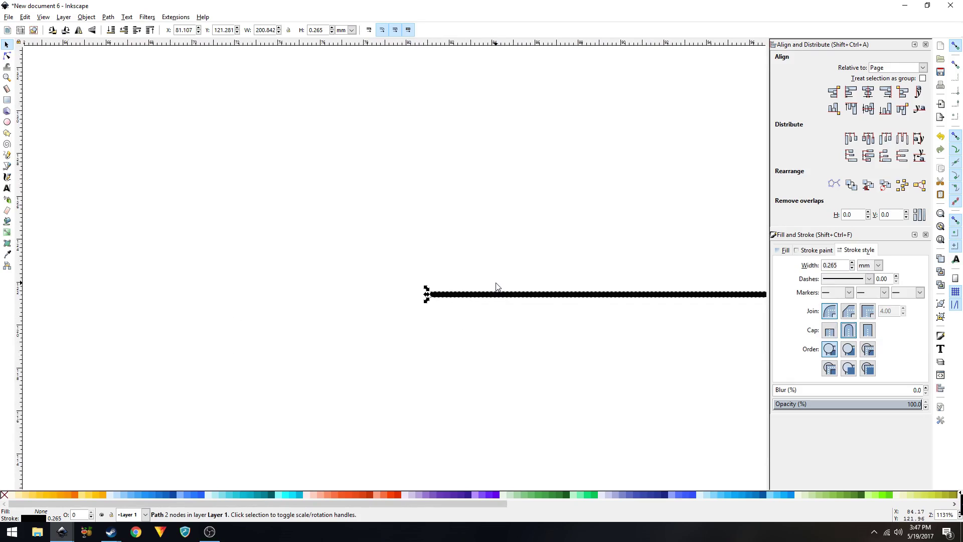
ctrl+scroll(696, 302, down, 1)
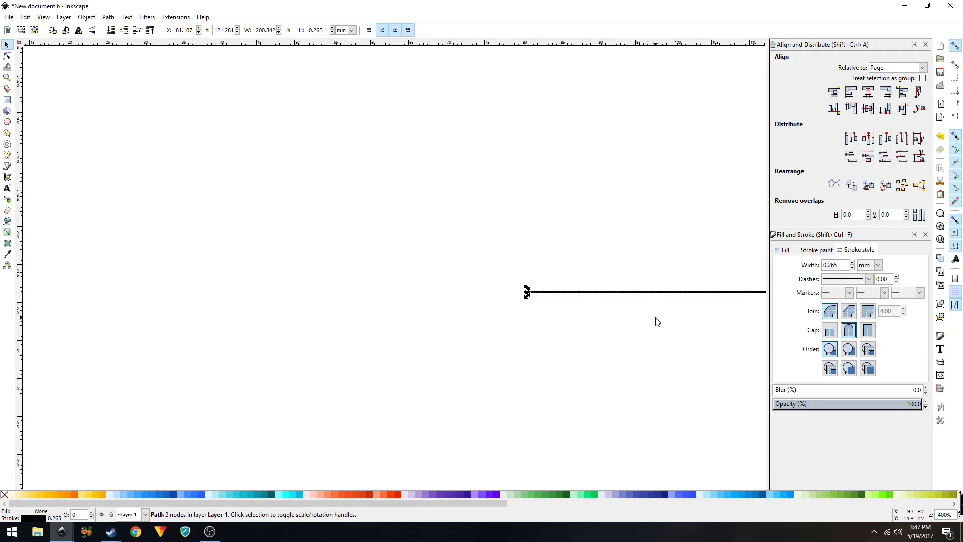
click(8, 55)
ctrl+scroll(397, 232, down, 4)
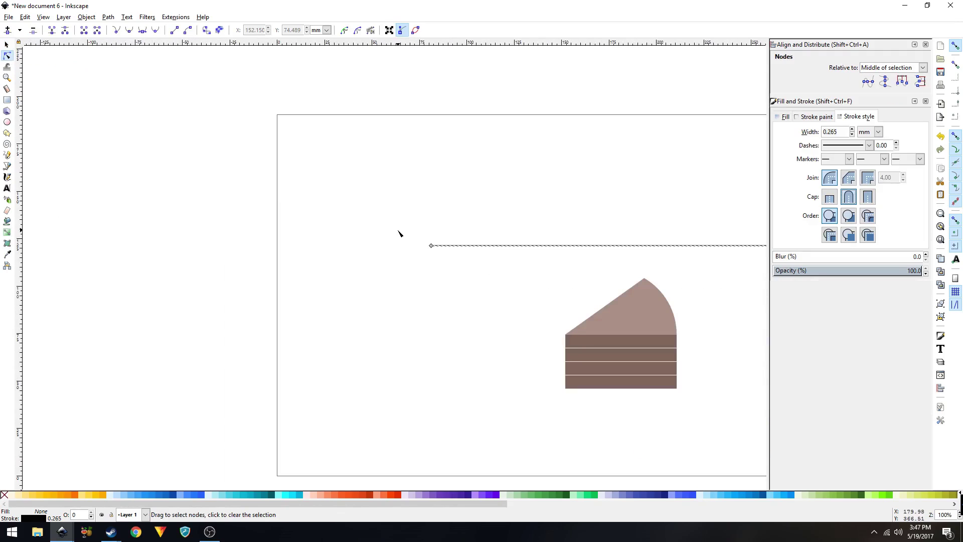
click(543, 270)
scroll(502, 286, right, 5)
scroll(501, 286, up, 2)
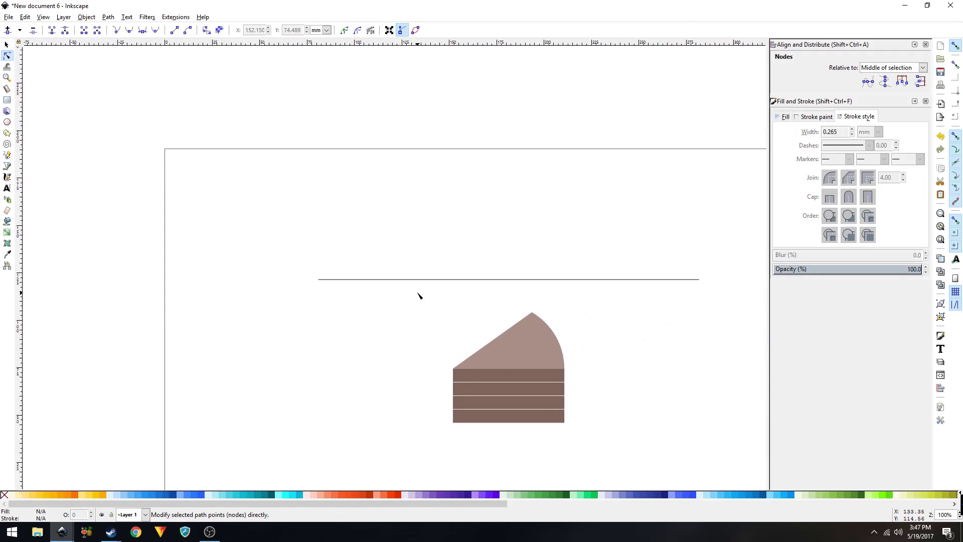
click(417, 279)
drag(287, 260, 717, 307)
Shorten the black line symmetrically about its centre to about 123 mm wide
key(s)
click(324, 231)
click(341, 279)
drag(315, 281, 389, 284)
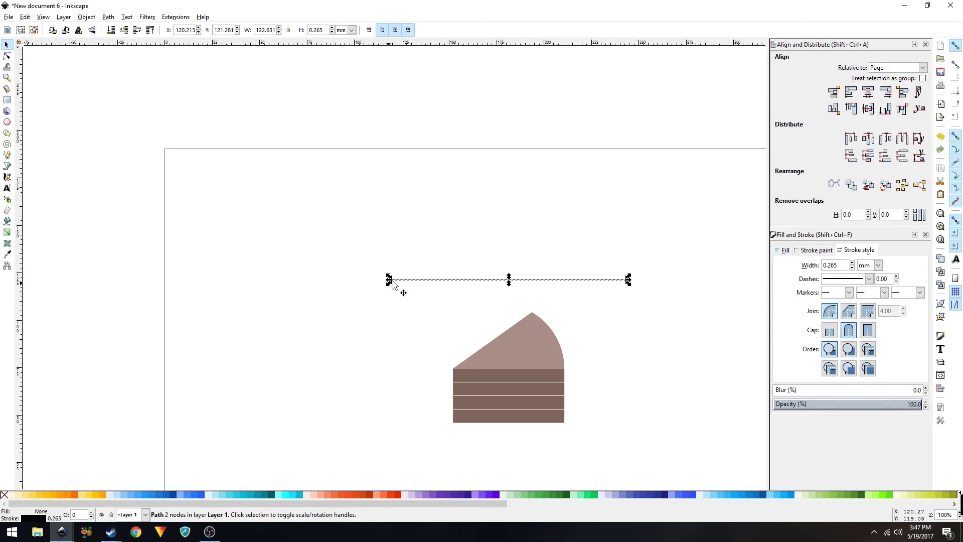
click(439, 253)
drag(439, 253, 418, 275)
click(420, 301)
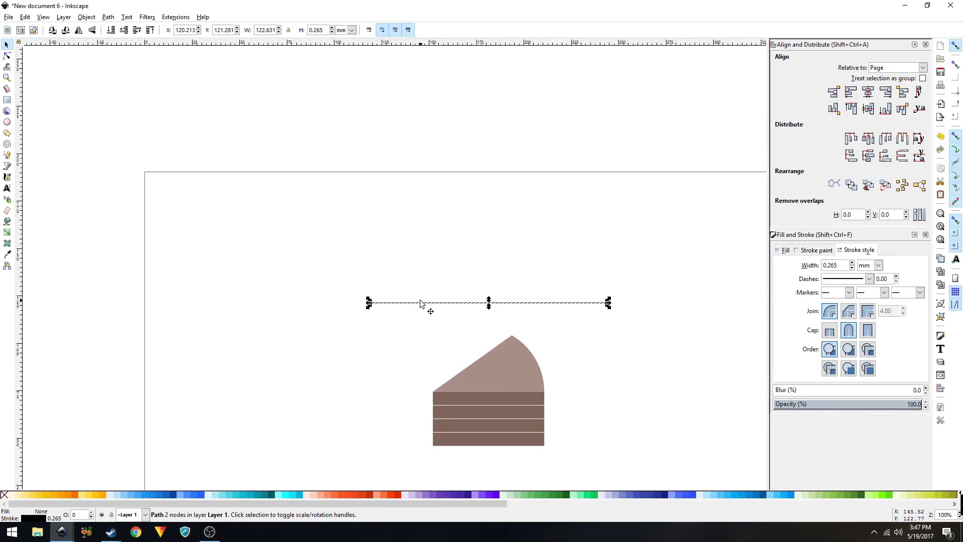
Select both end nodes of the black line and repeatedly insert evenly spaced nodes until it has 17
click(6, 56)
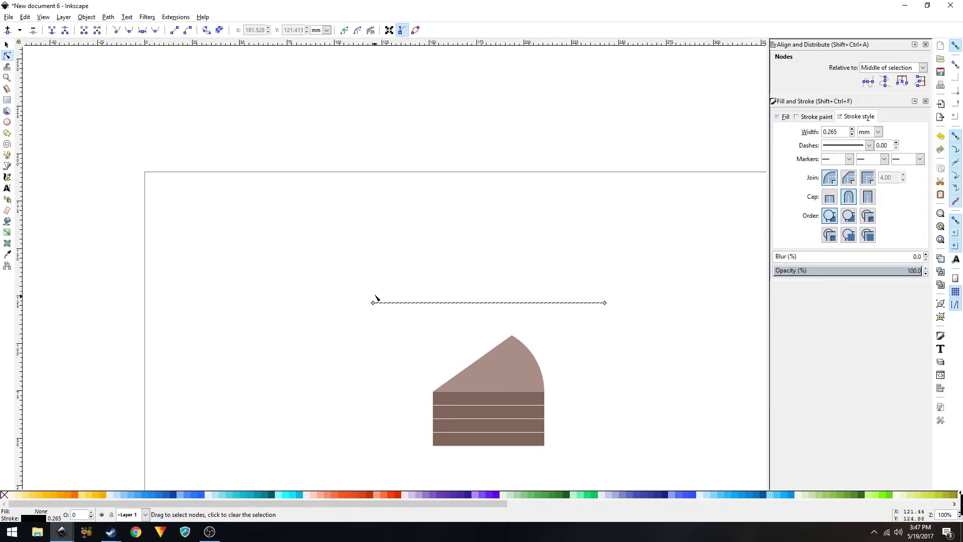
drag(357, 280, 646, 328)
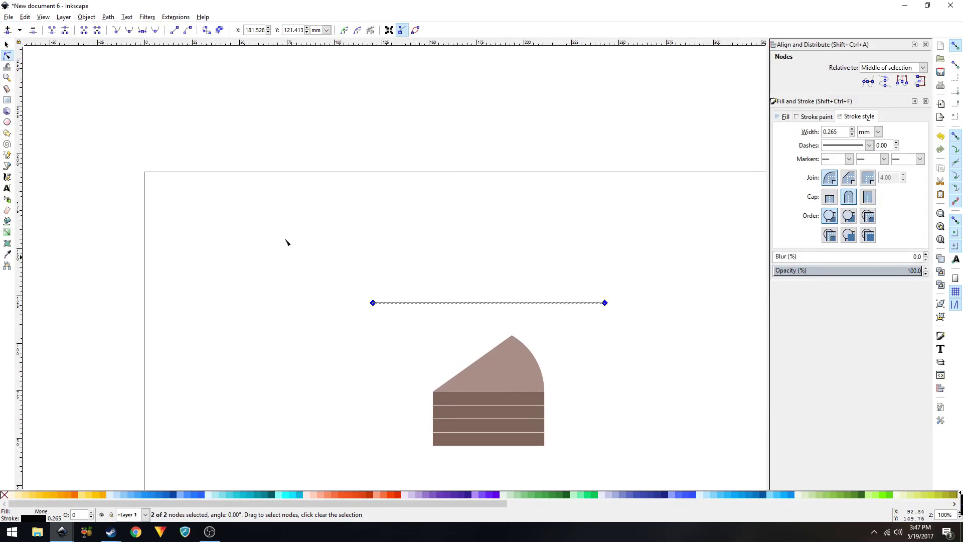
click(7, 30)
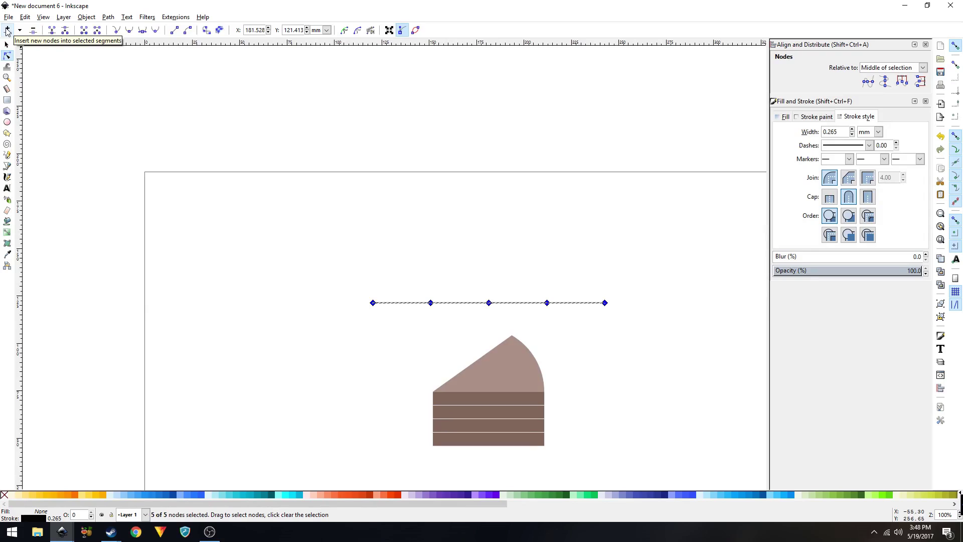
click(7, 30)
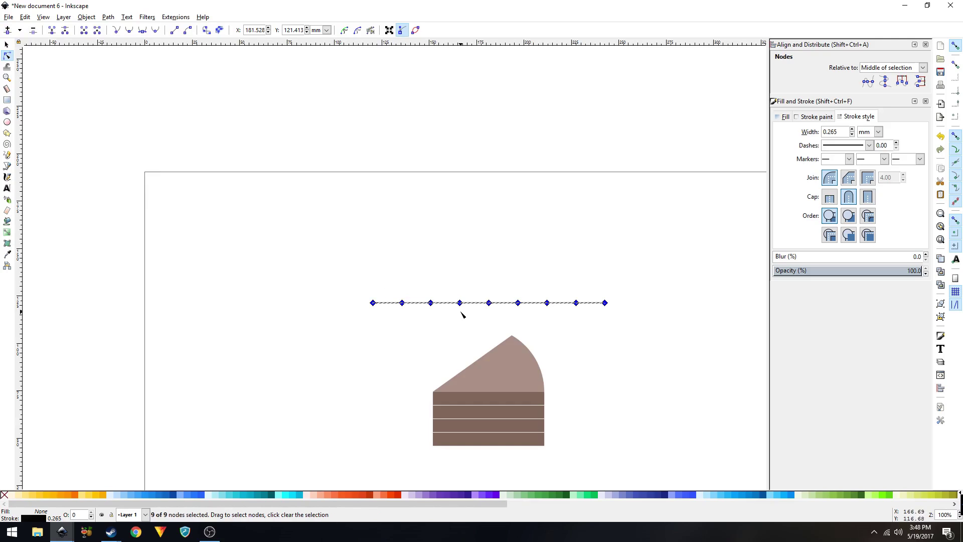
click(7, 30)
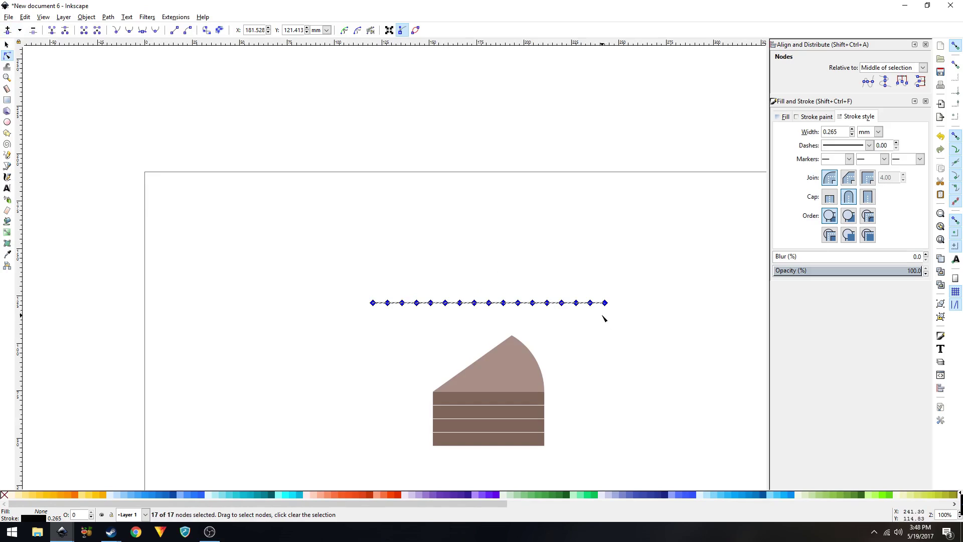
Select every other node of the black line, including both ends, and raise them about 8.2 mm to form a zigzag
scroll(496, 311, up, 2)
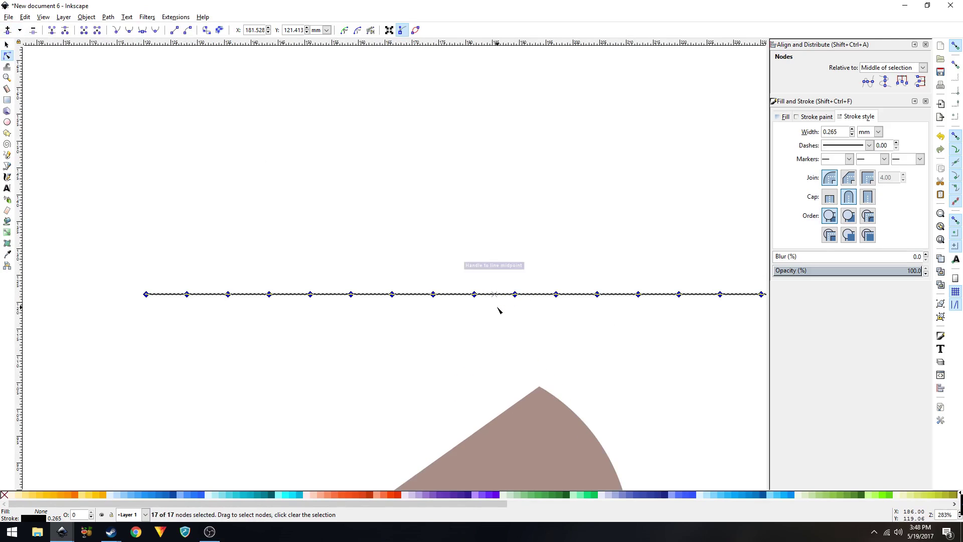
key(space)
click(258, 304)
drag(213, 298, 242, 338)
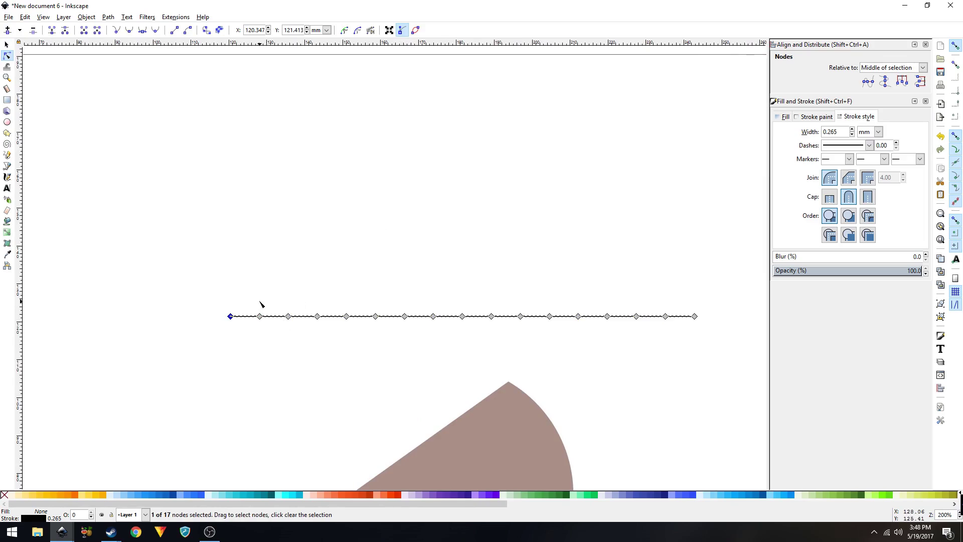
drag(279, 306, 301, 333)
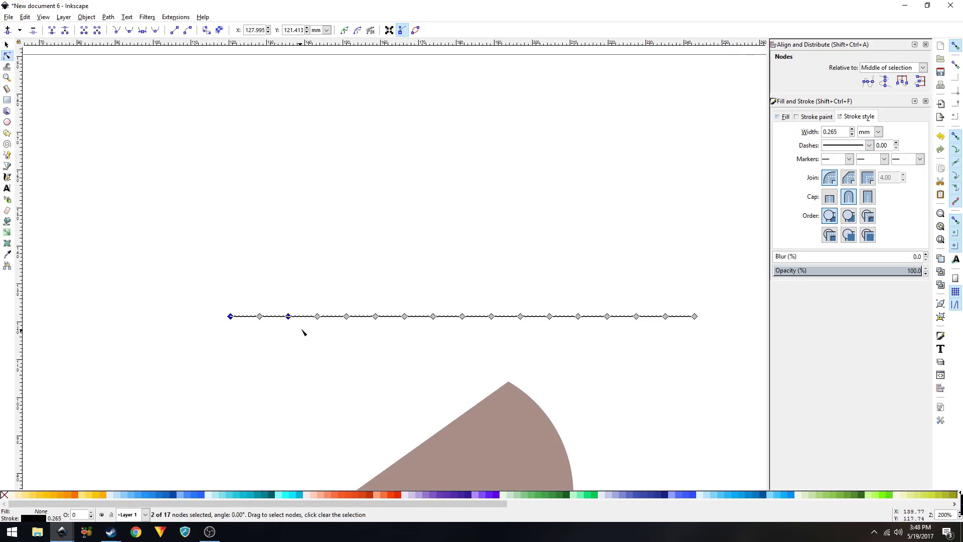
drag(338, 303, 369, 338)
drag(398, 301, 423, 341)
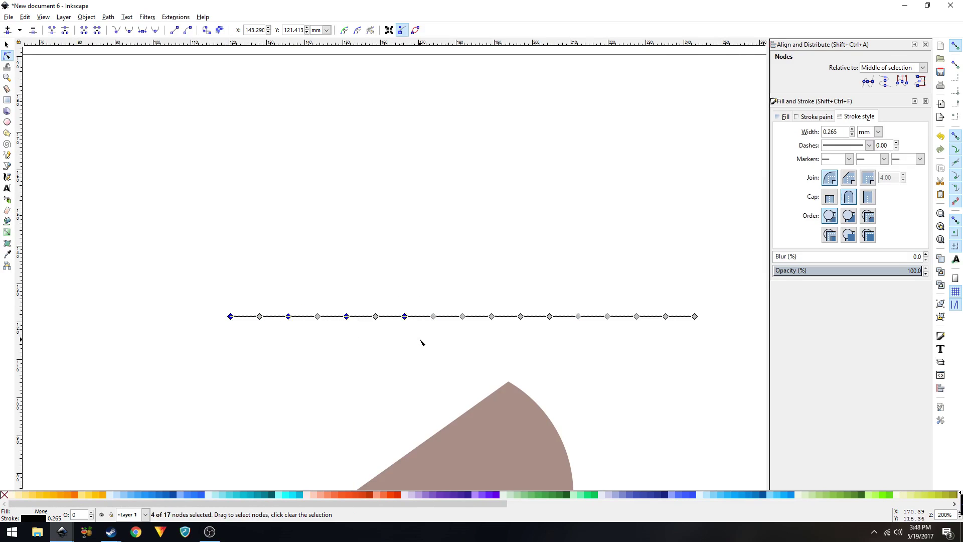
drag(517, 309, 603, 337)
drag(631, 303, 708, 339)
key(Up)
key(Up)
key(Up)
key(Up)
key(Up)
key(Up)
key(Up)
key(Up)
key(Up)
key(Up)
key(Up)
key(Up)
key(Up)
key(Up)
key(Up)
key(Up)
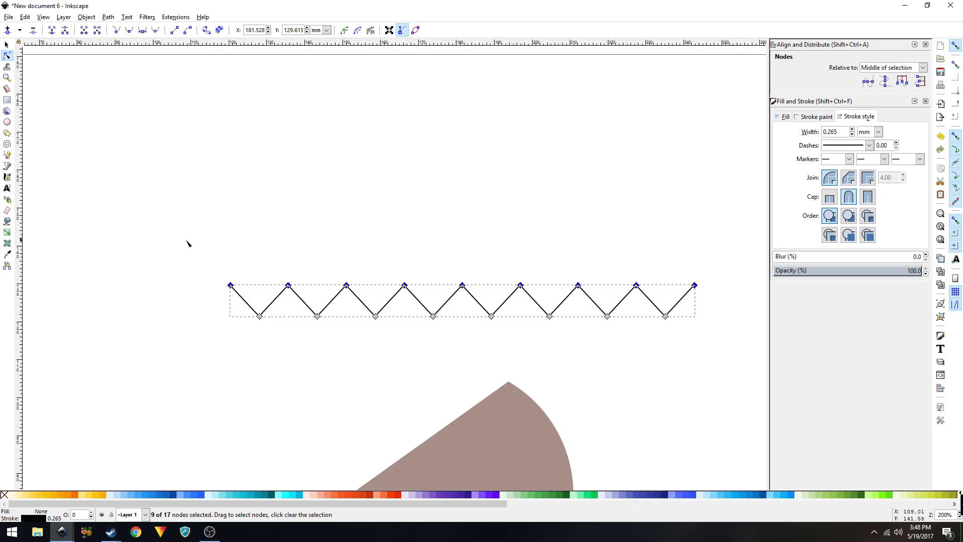
Make all nodes of the zigzag smooth to form a wave, and delete its two outermost end nodes
drag(194, 246, 719, 354)
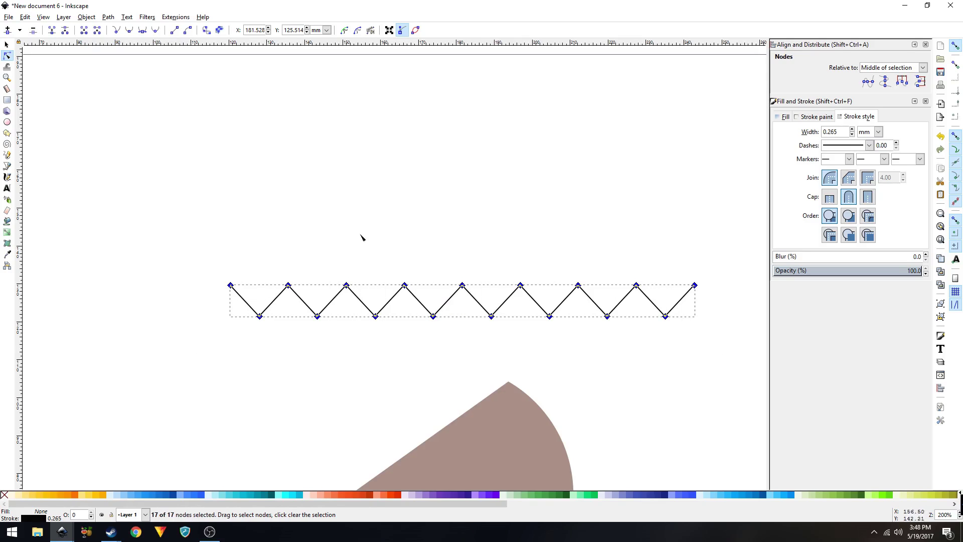
click(129, 32)
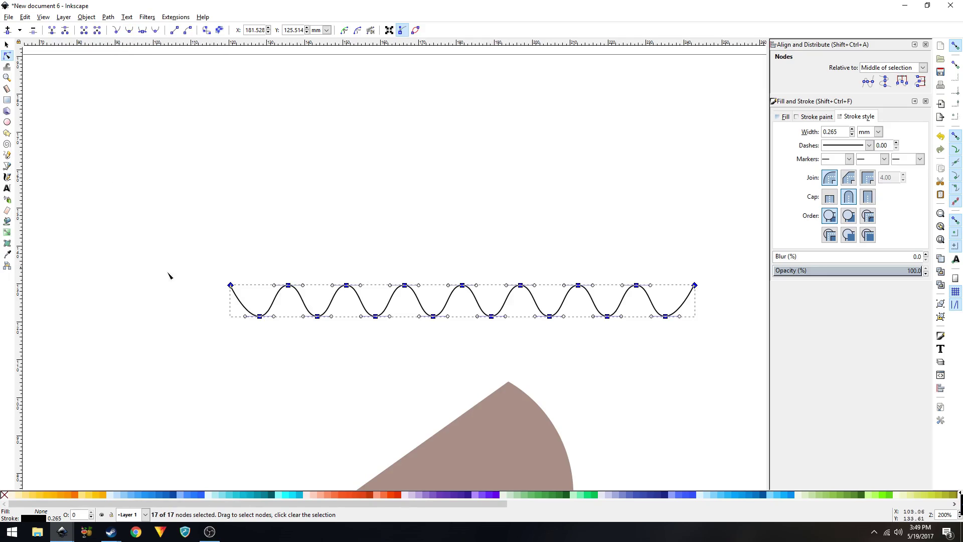
click(231, 285)
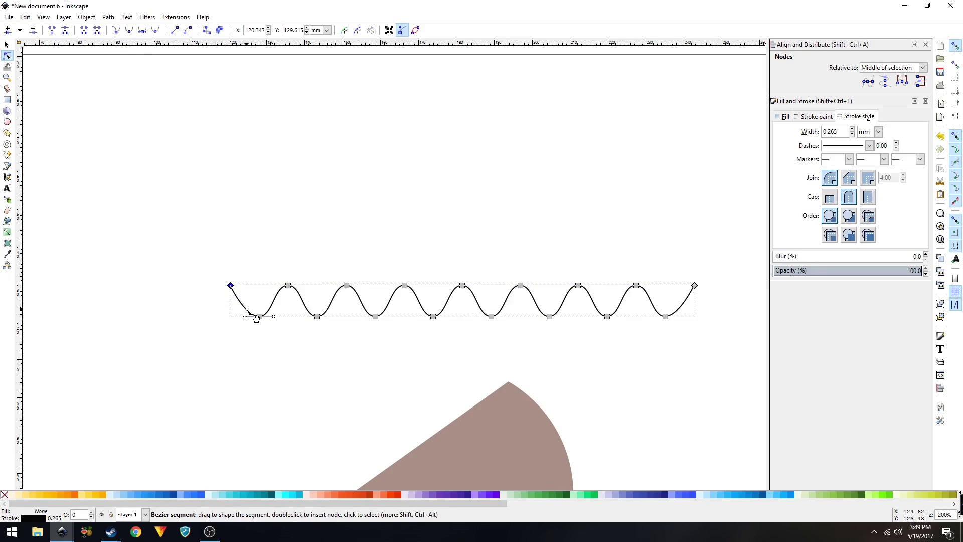
key(Delete)
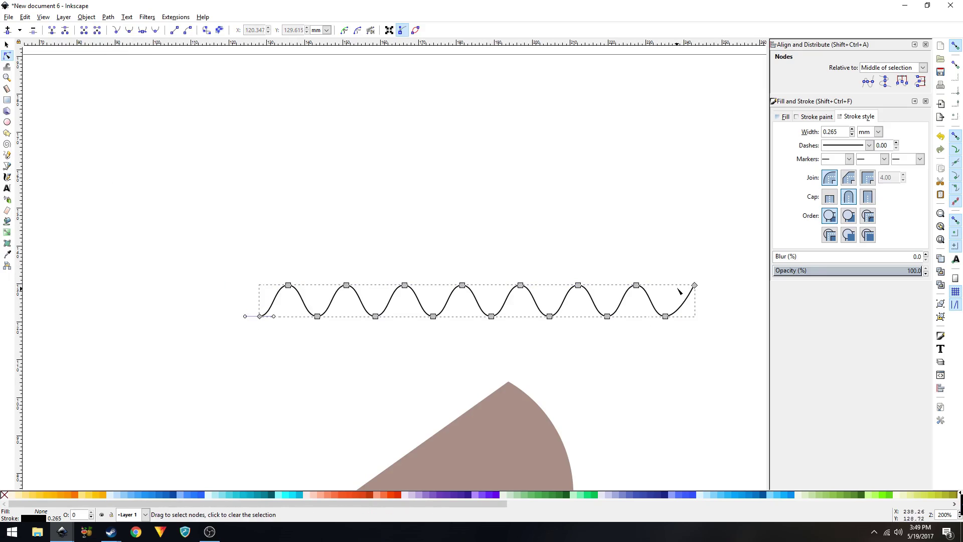
drag(678, 273, 706, 296)
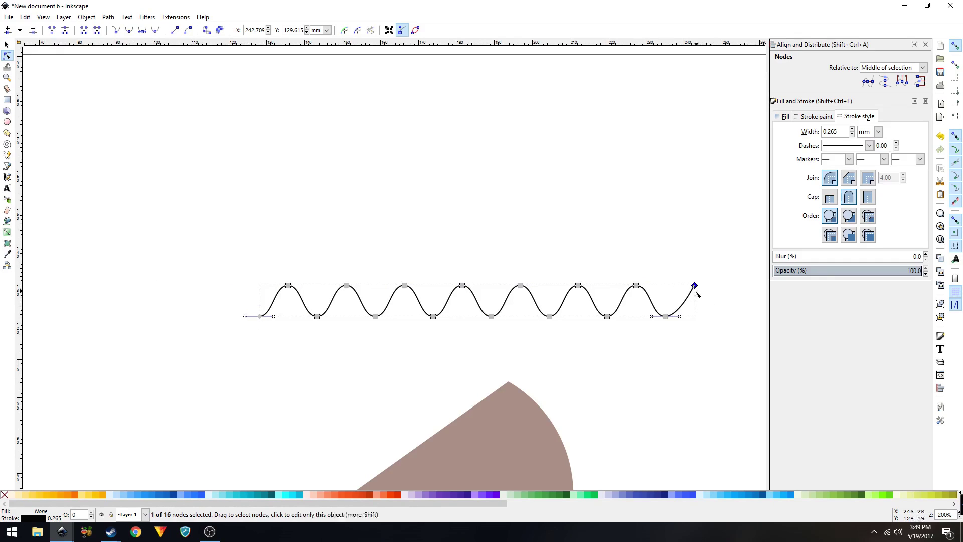
key(Delete)
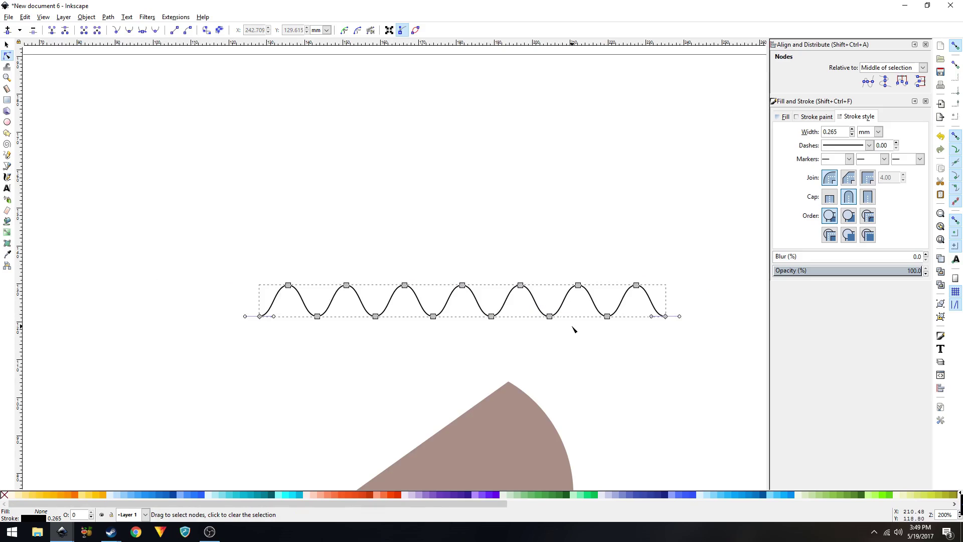
Move the wave down onto the top layer of the slice's front
key(s)
scroll(551, 346, down, 3)
drag(562, 354, 545, 322)
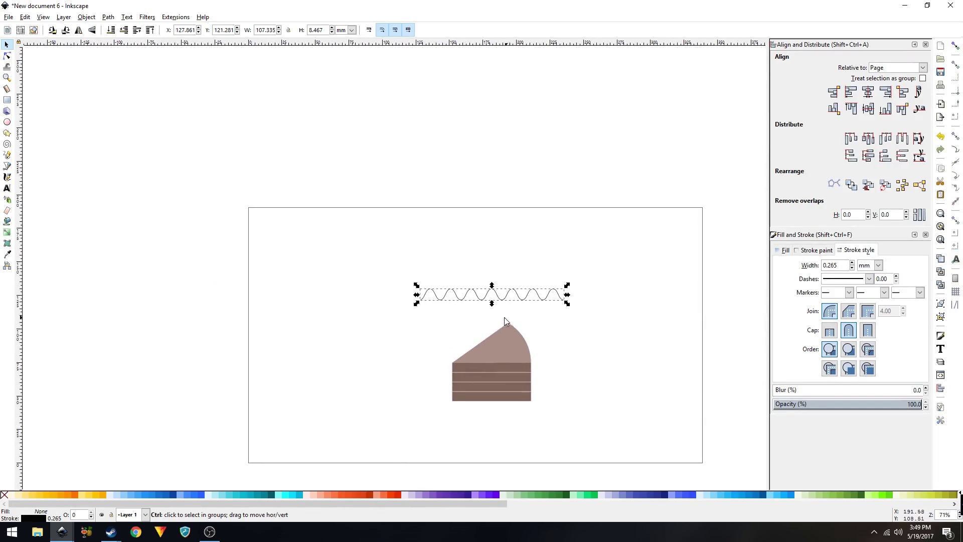
scroll(503, 317, up, 3)
scroll(502, 317, down, 3)
drag(487, 200, 495, 408)
scroll(495, 408, up, 2)
scroll(486, 404, down, 1)
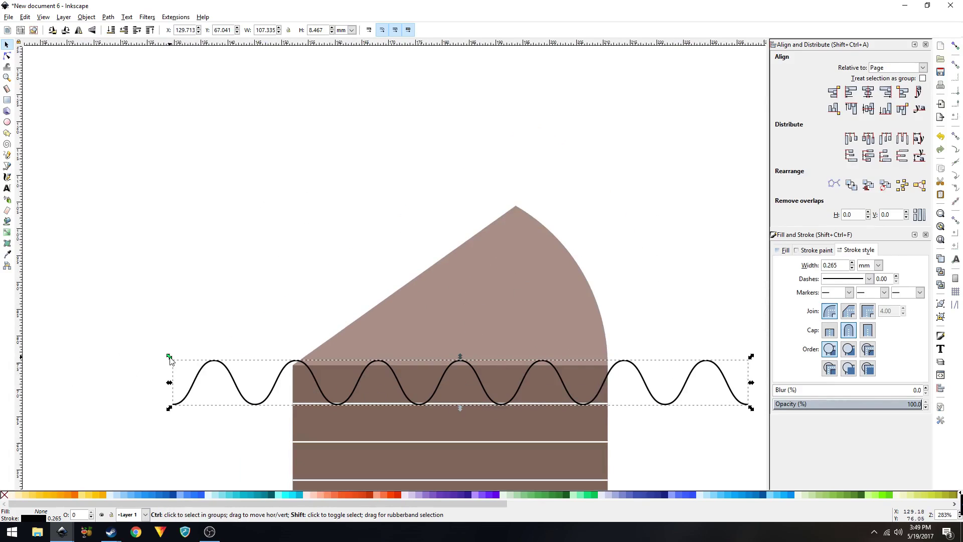
Scale the wave proportionally to about 57.5 mm wide and centre it horizontally within the top front layer
mouse_move(175, 356)
mouse_down()
mouse_move(165, 354)
mouse_move(162, 367)
mouse_up()
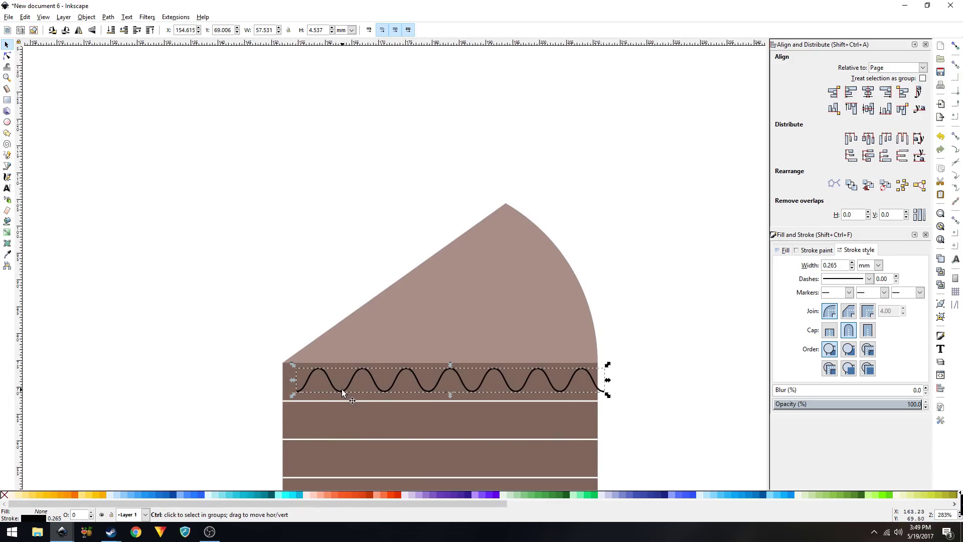
scroll(341, 389, up, 2)
scroll(468, 318, down, 1)
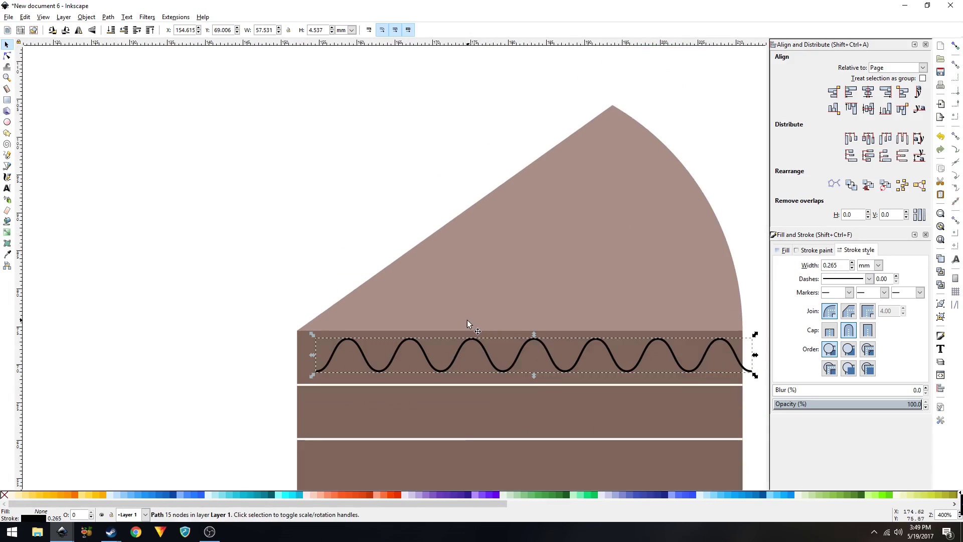
scroll(396, 318, right, 3)
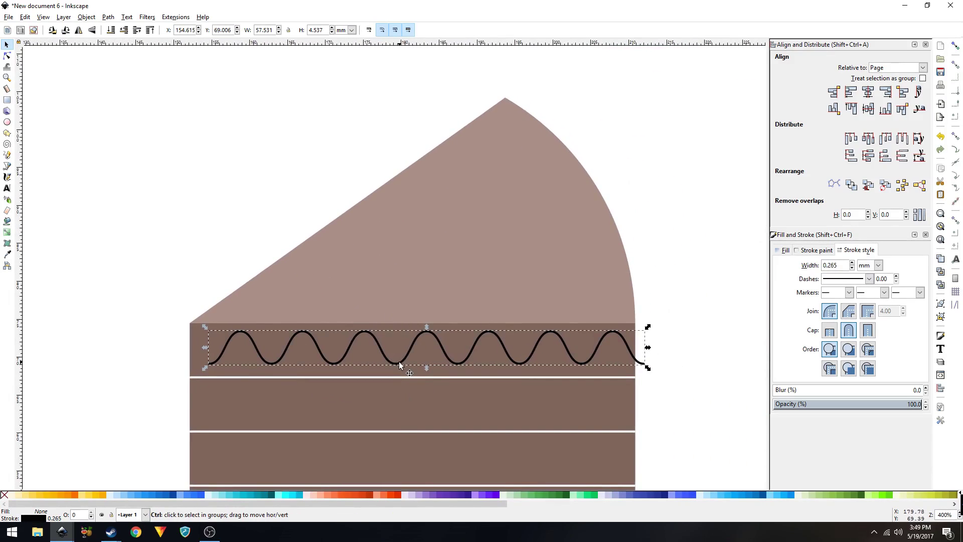
drag(399, 362, 384, 363)
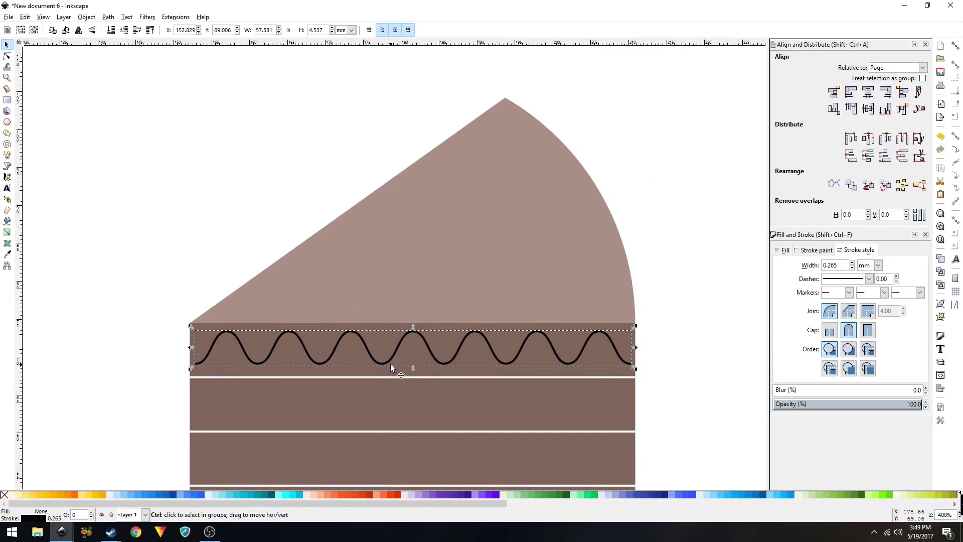
Stretch the wave horizontally about its centre to about 61.4 mm wide so both ends overhang the slice's front
scroll(371, 365, up, 1)
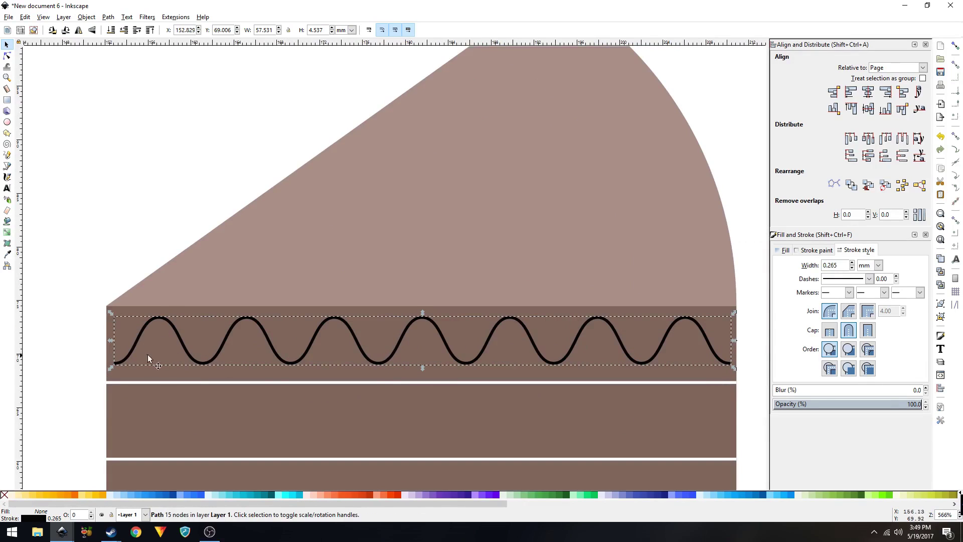
drag(111, 343, 91, 345)
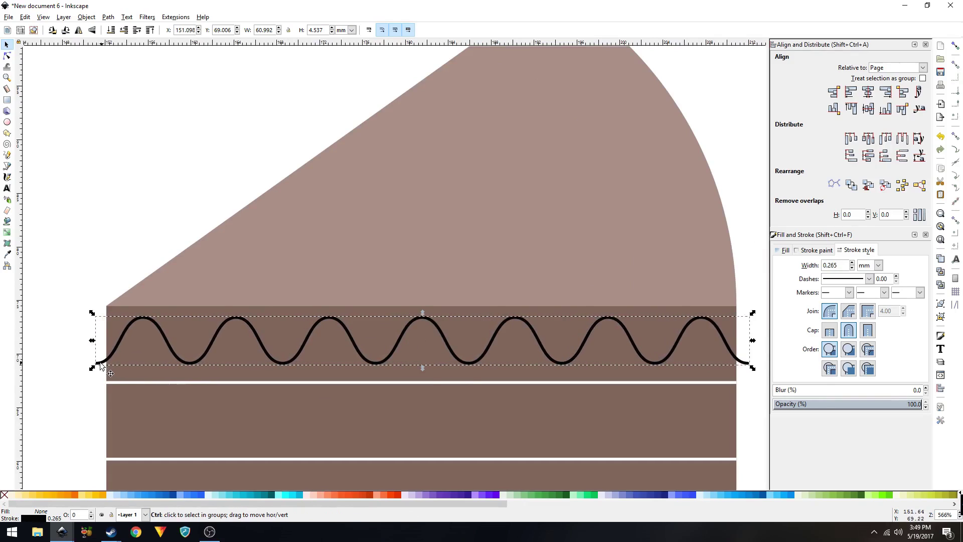
ctrl+scroll(102, 361, up, 2)
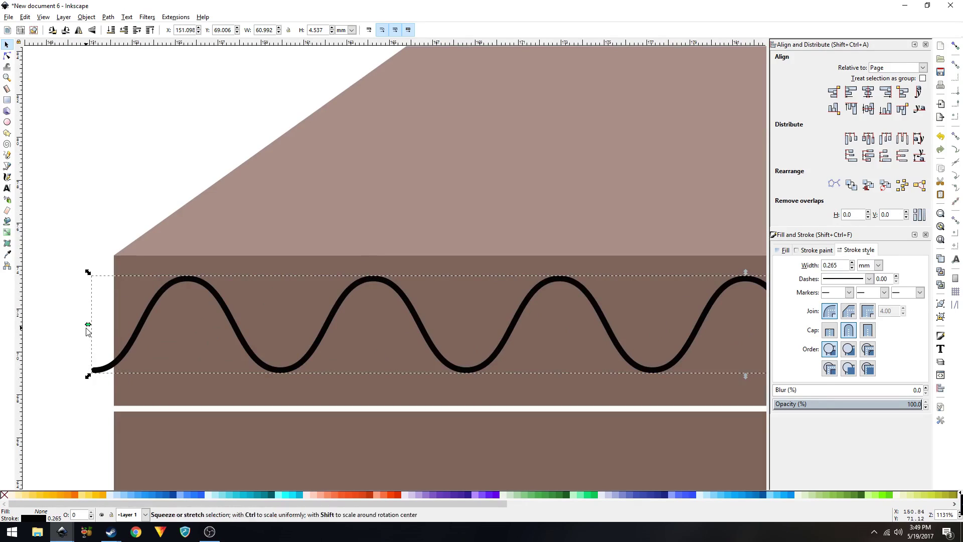
drag(88, 331, 83, 331)
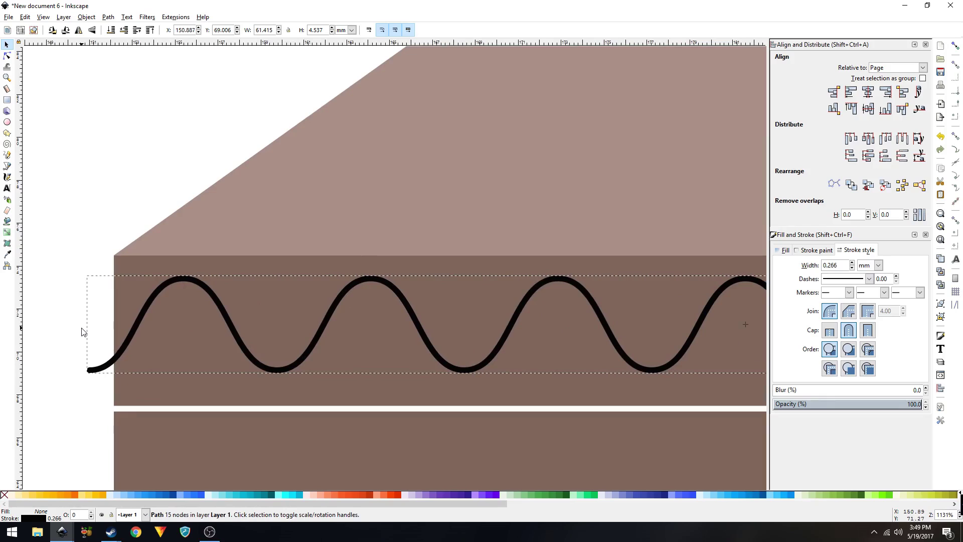
Lower the wave about 1 mm to sit just above the first white line, and deselect it
ctrl+scroll(359, 386, down, 1)
drag(441, 372, 441, 391)
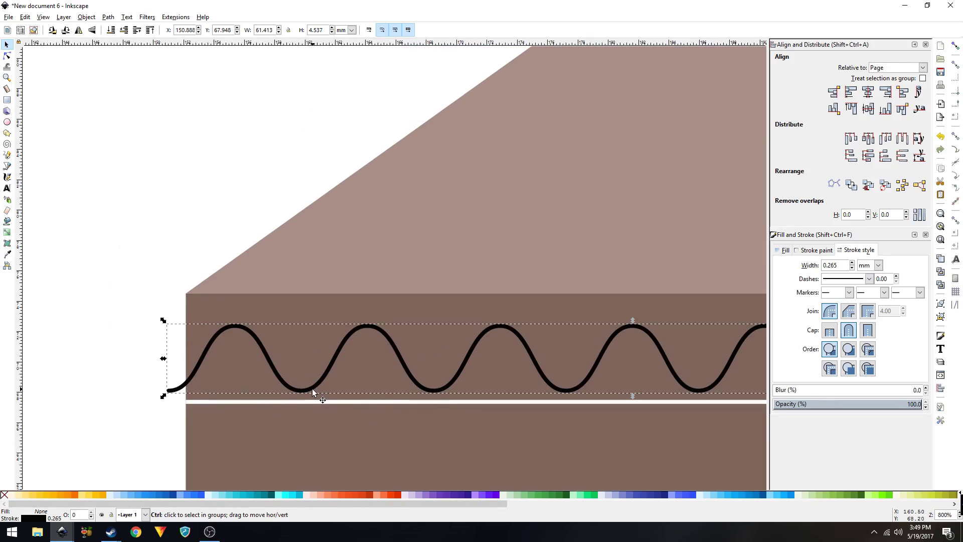
drag(312, 390, 311, 390)
click(159, 395)
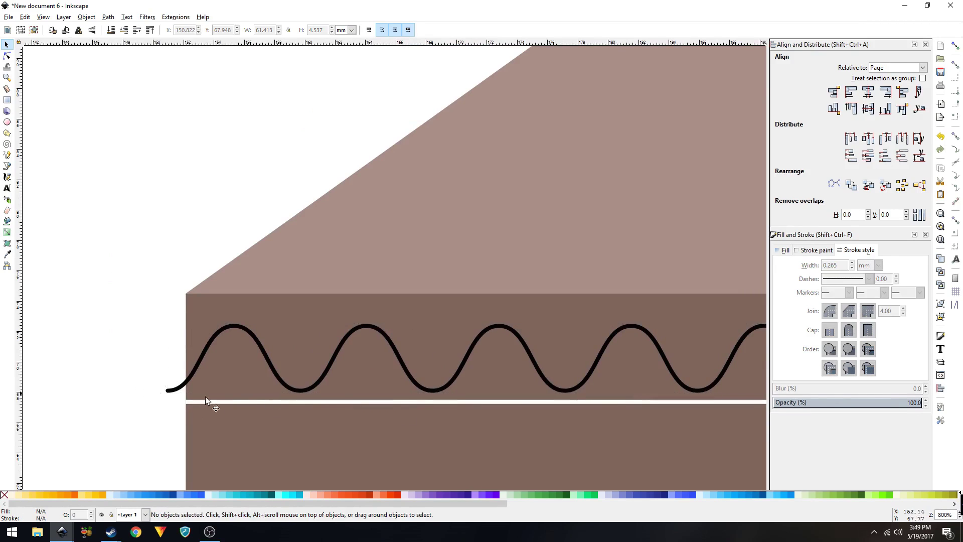
Fill the wave with flat white (ffffffff) and remove its stroke paint
scroll(392, 360, down, 2)
click(488, 332)
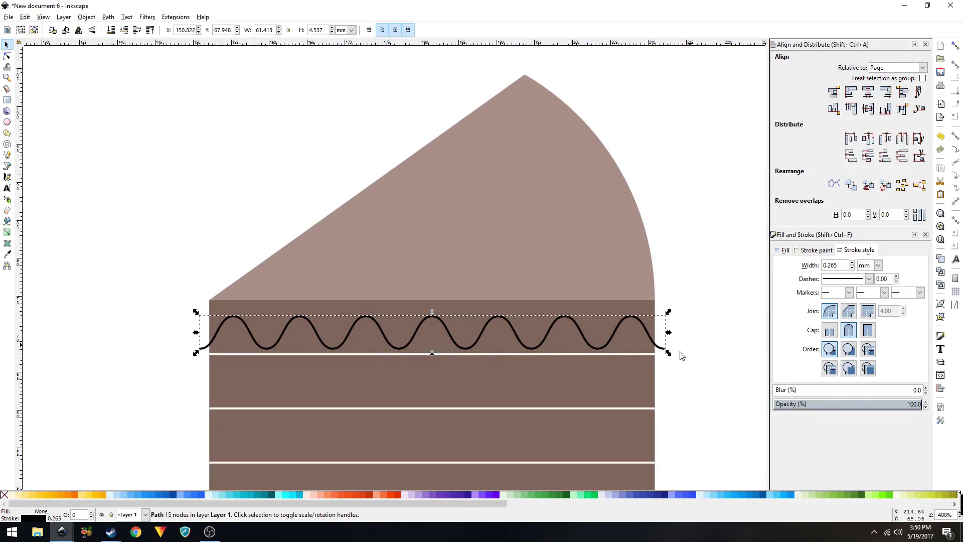
click(638, 353)
click(618, 330)
click(783, 250)
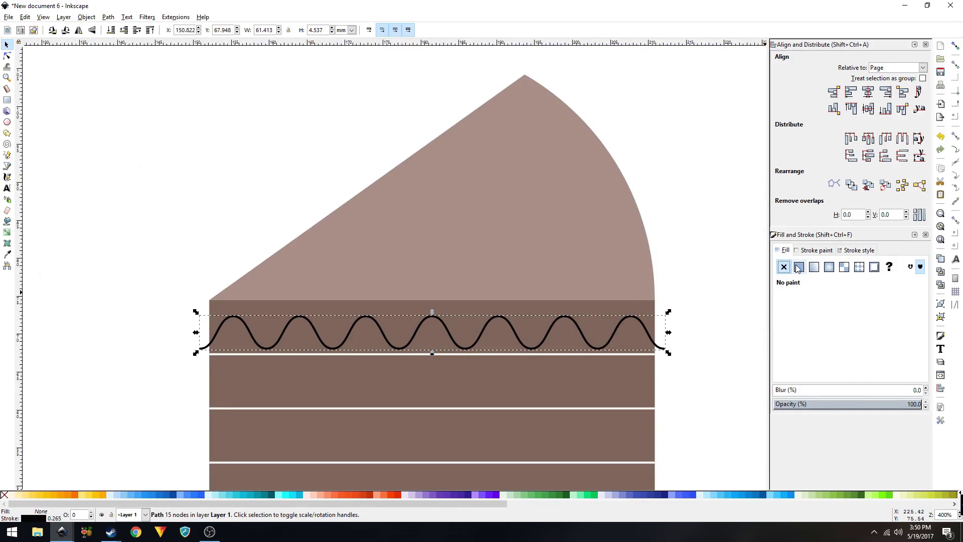
click(798, 267)
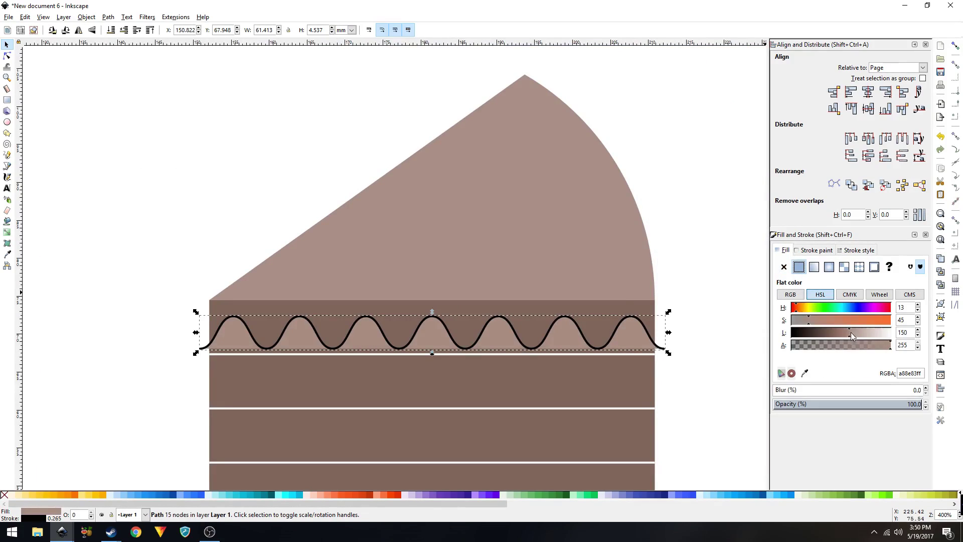
drag(856, 333, 895, 333)
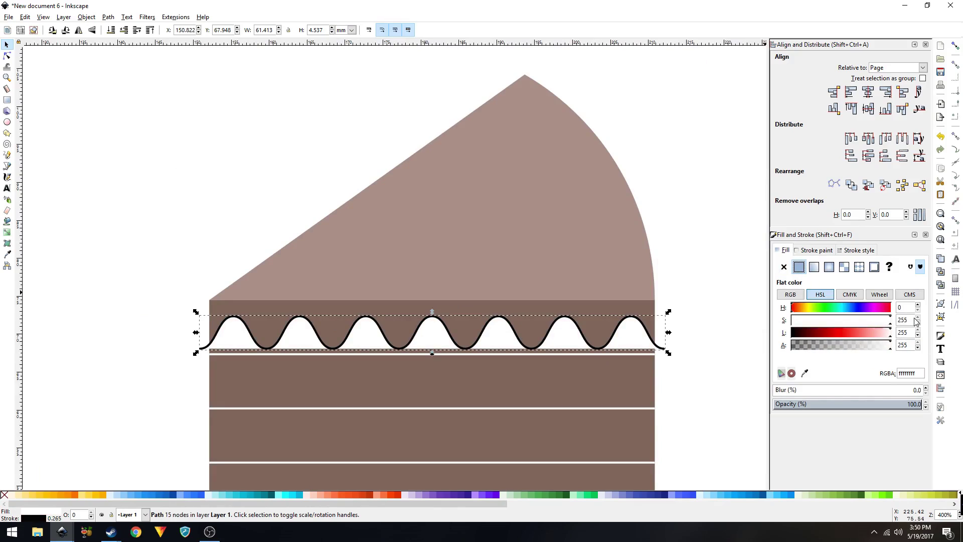
click(821, 250)
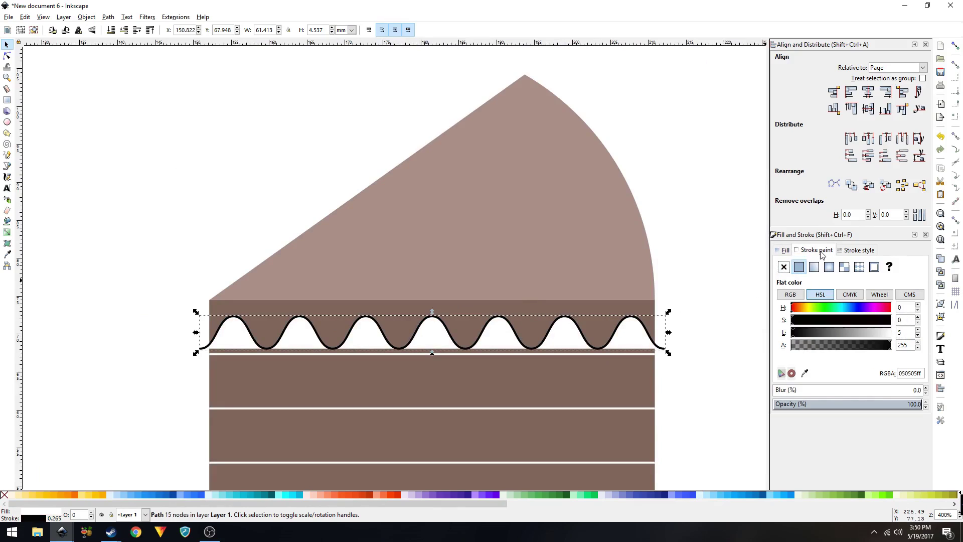
click(784, 269)
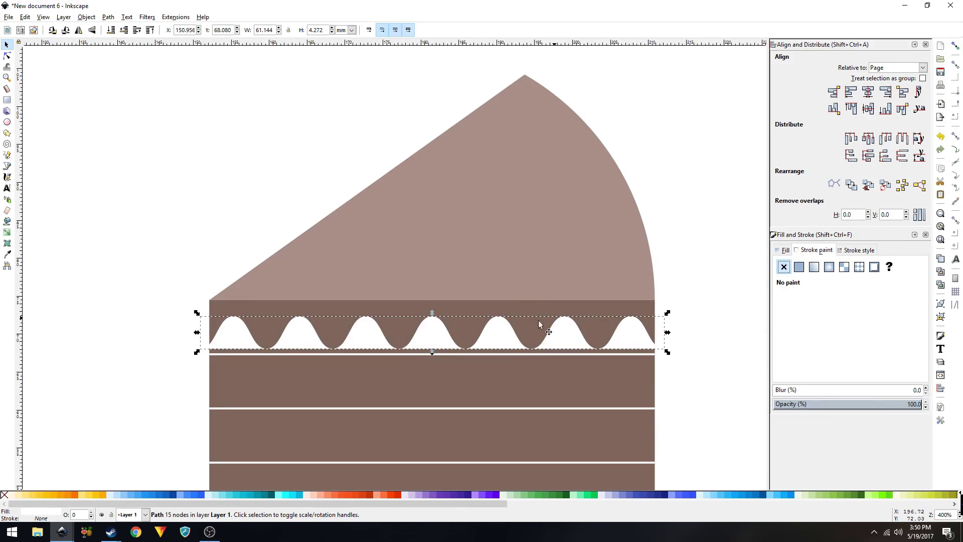
Select the six lower inner nodes of the white wave and raise them about 0.5 mm above its bottom edge
click(7, 61)
scroll(283, 359, up, 2)
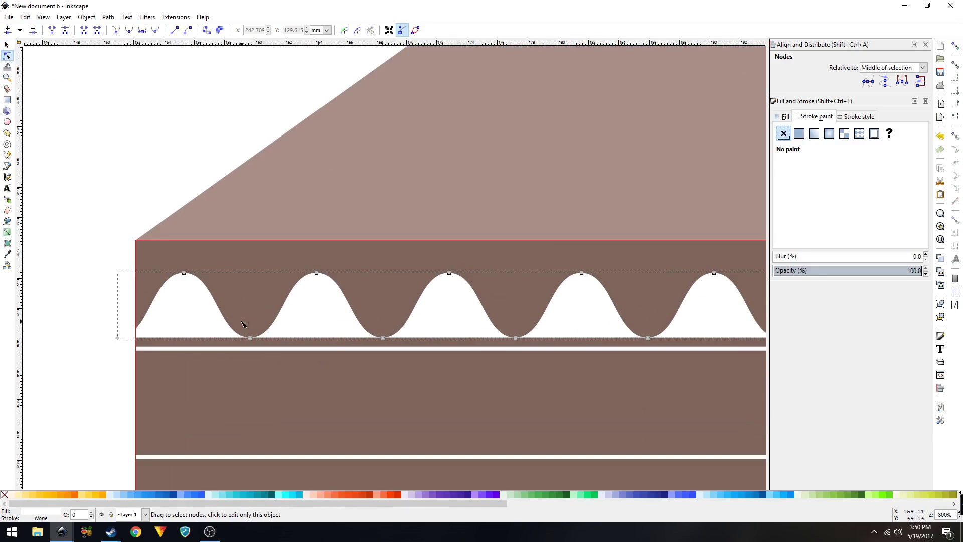
scroll(382, 354, down, 1)
click(188, 301)
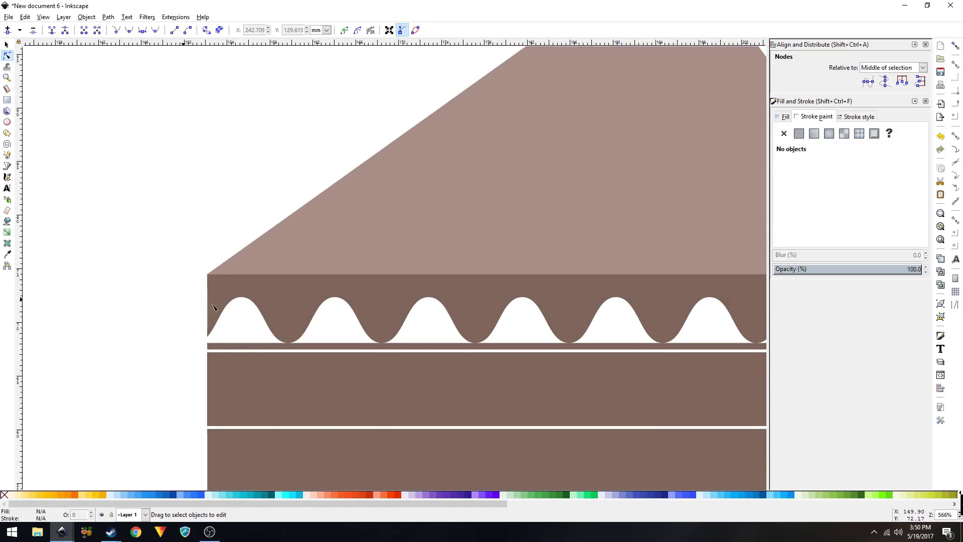
drag(188, 301, 56, 278)
click(157, 308)
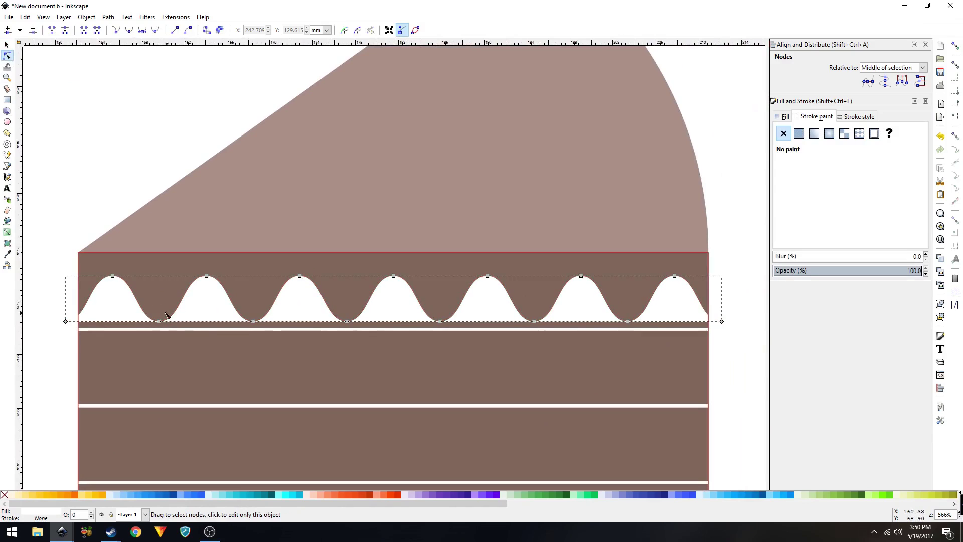
drag(156, 305, 212, 333)
drag(396, 335, 640, 333)
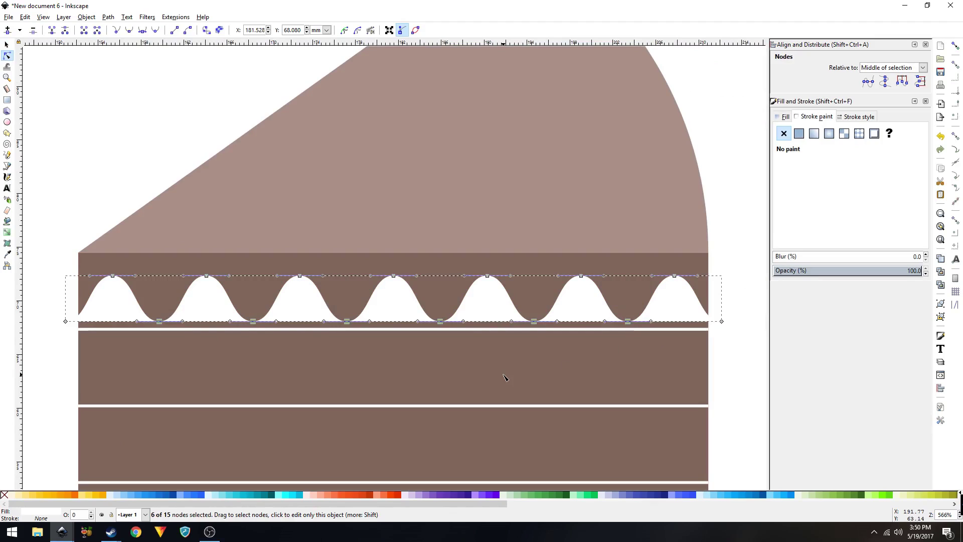
key(Up)
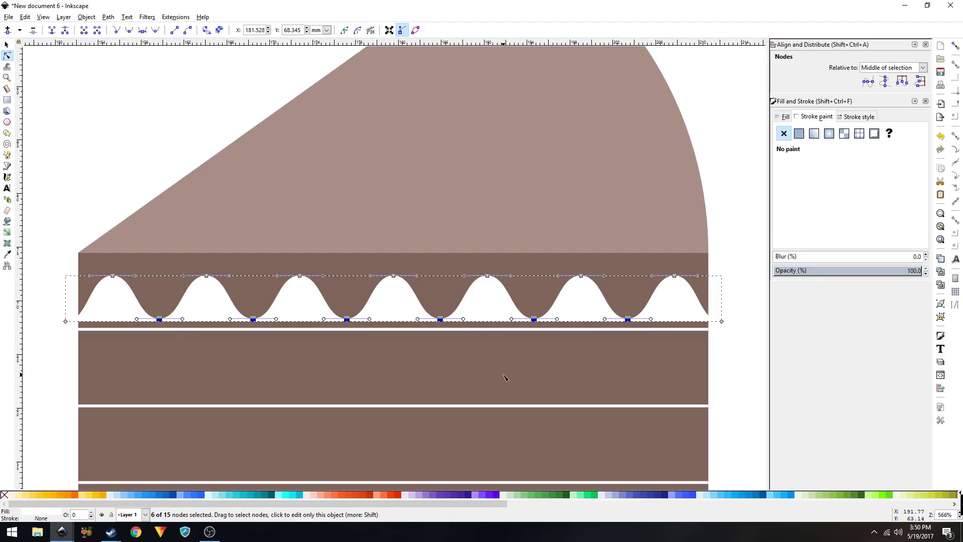
key(Up)
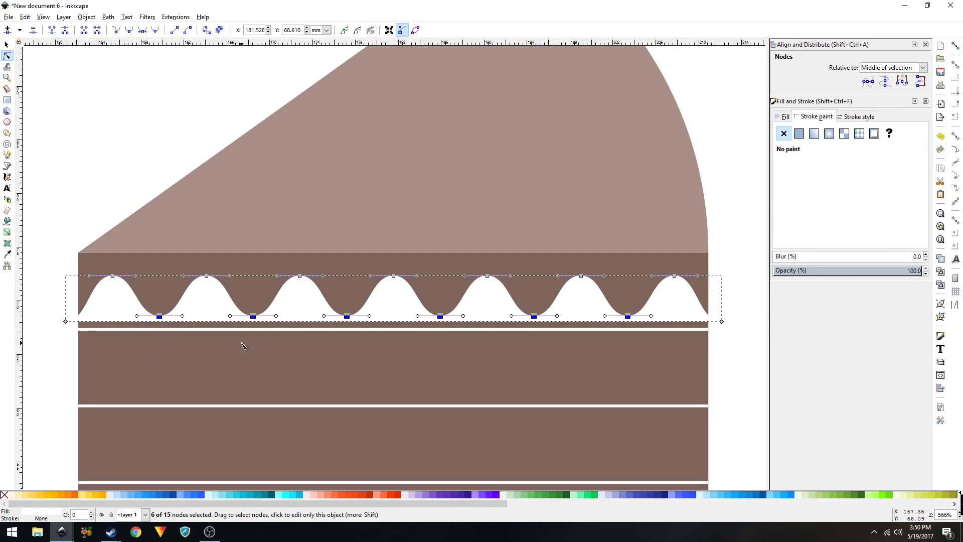
Fill the white wave with dark blue (1a237eff) and deselect it
key(s)
click(66, 249)
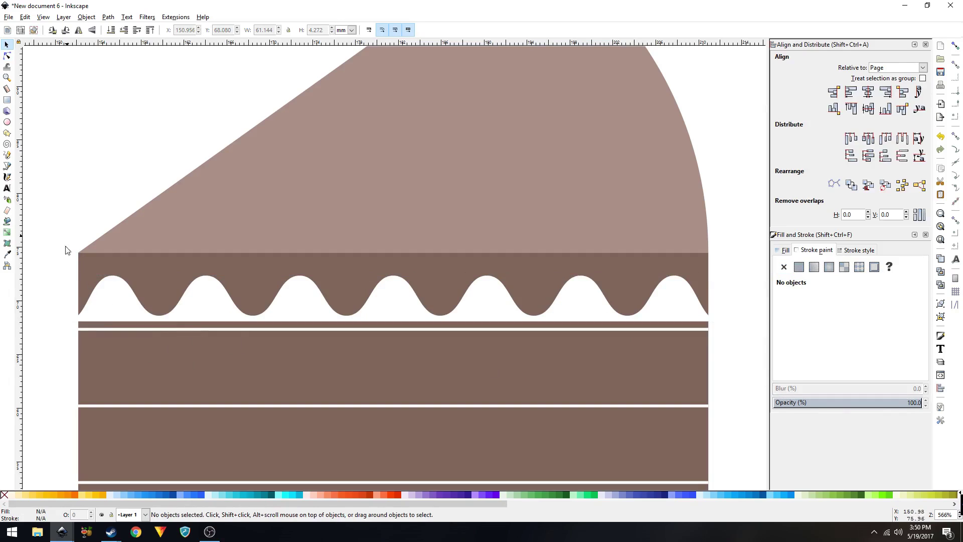
click(105, 312)
click(781, 251)
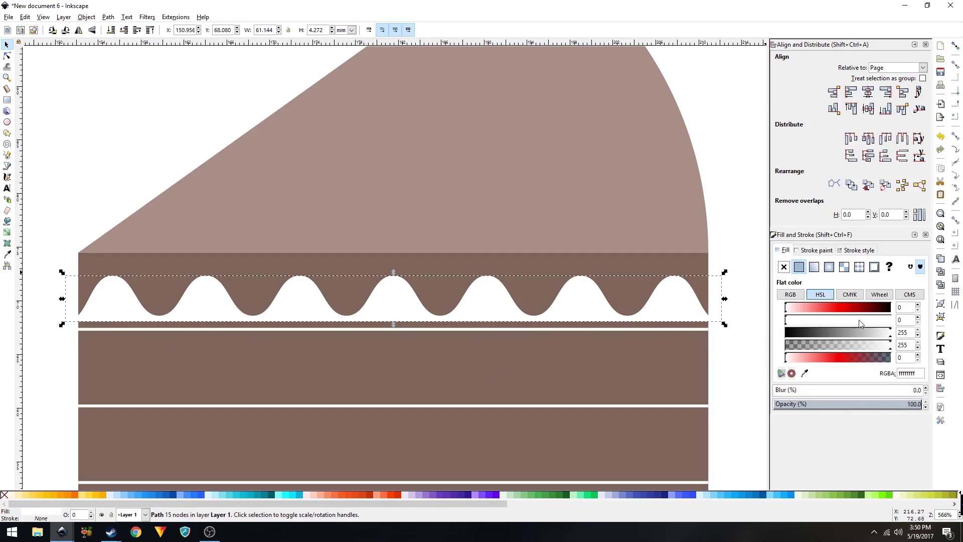
click(662, 495)
click(136, 184)
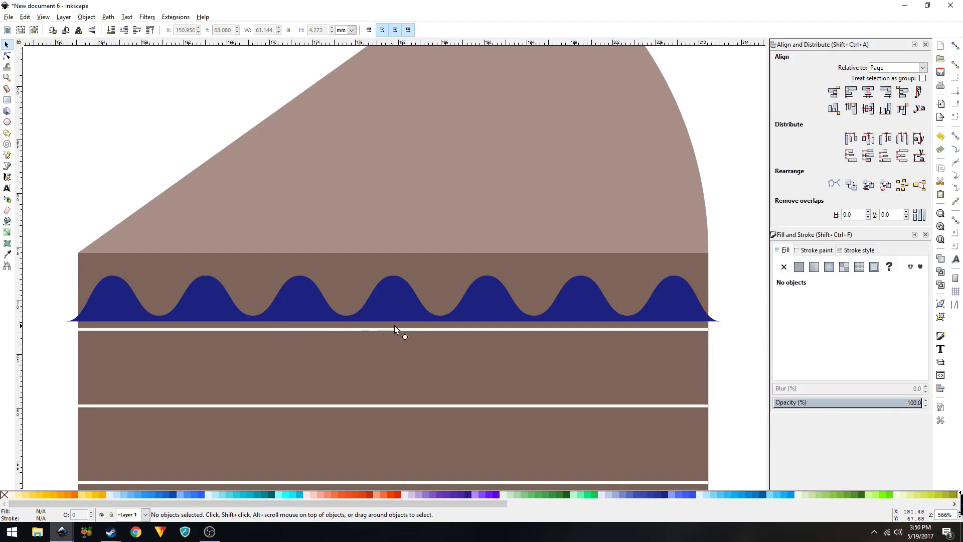
Duplicate the slice's brown front rectangle and raise the copy above the wave and the white lines
ctrl+scroll(545, 348, down, 1)
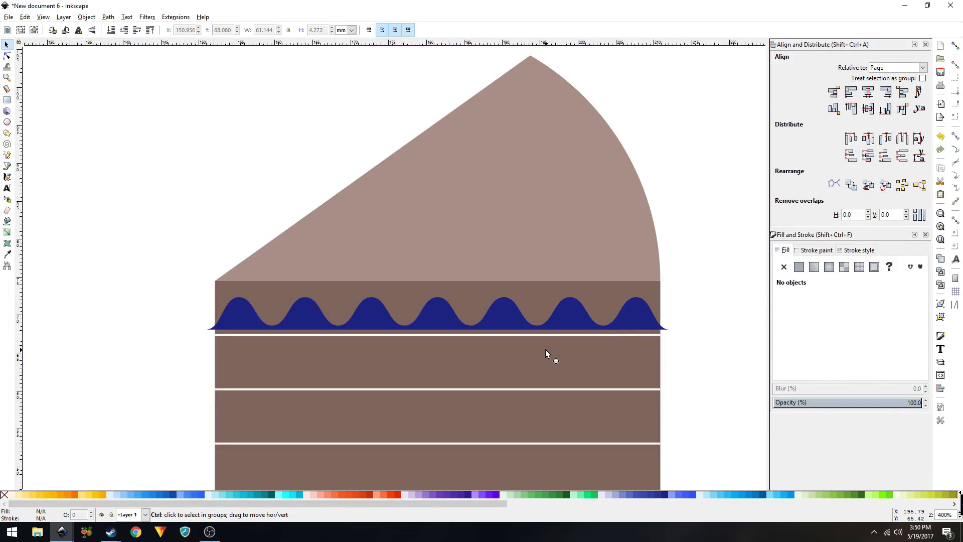
ctrl+scroll(627, 335, up, 4)
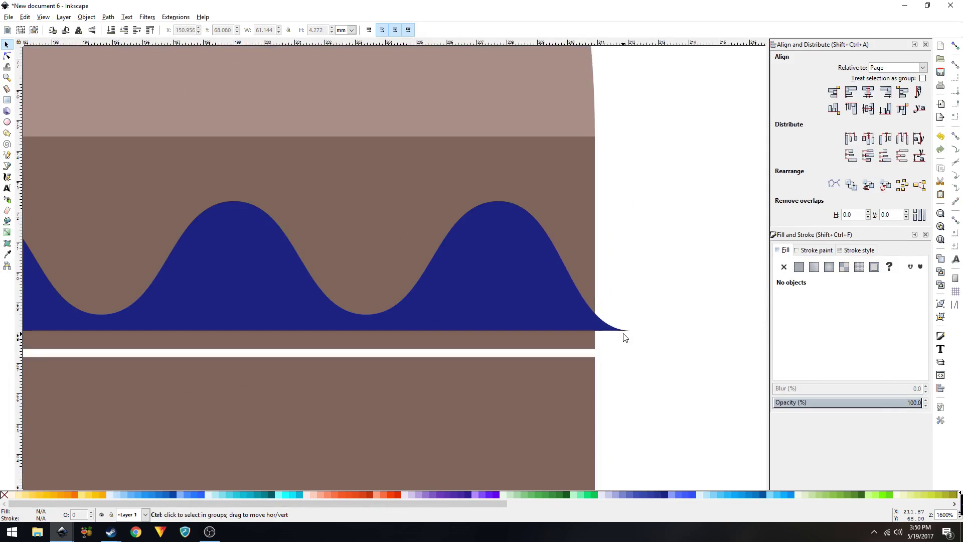
ctrl+scroll(608, 334, up, 1)
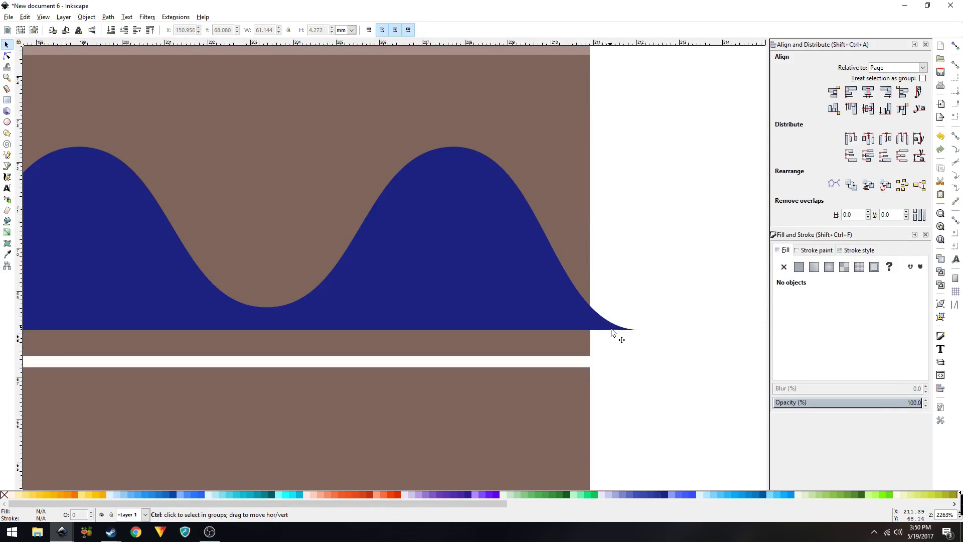
ctrl+scroll(612, 333, down, 4)
ctrl+scroll(614, 338, down, 1)
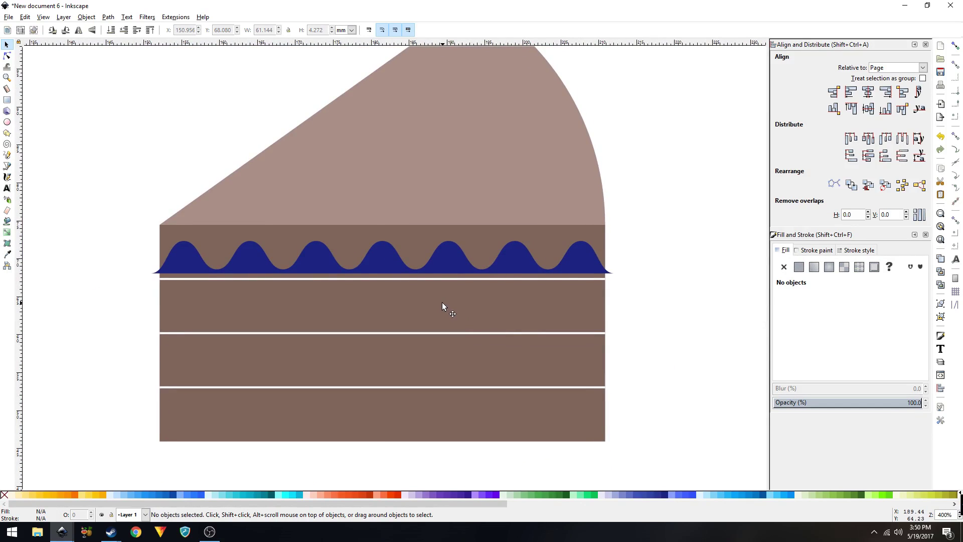
click(442, 306)
drag(504, 316, 487, 320)
key(Home)
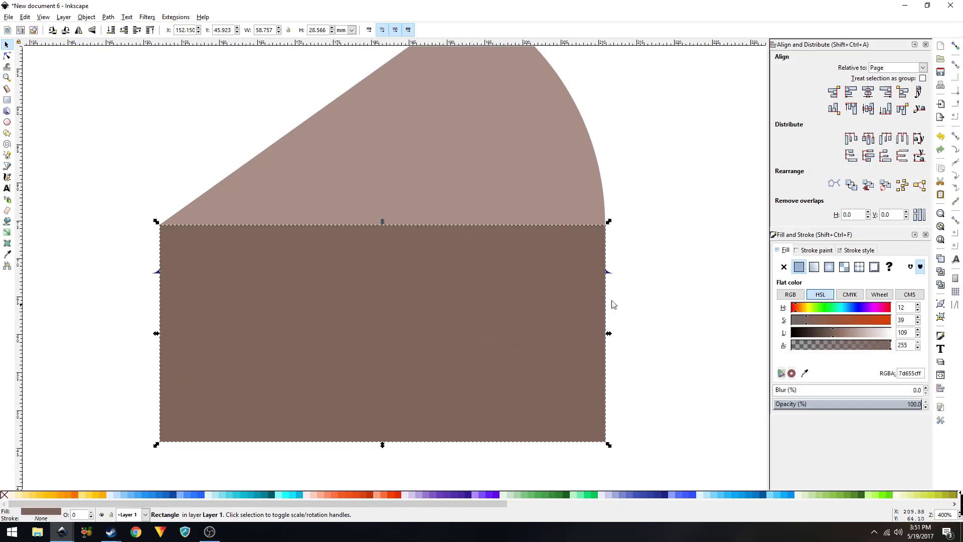
Add the wave to the selection and intersect it with the raised rectangle to trim its overhanging ends
ctrl+scroll(625, 281, up, 4)
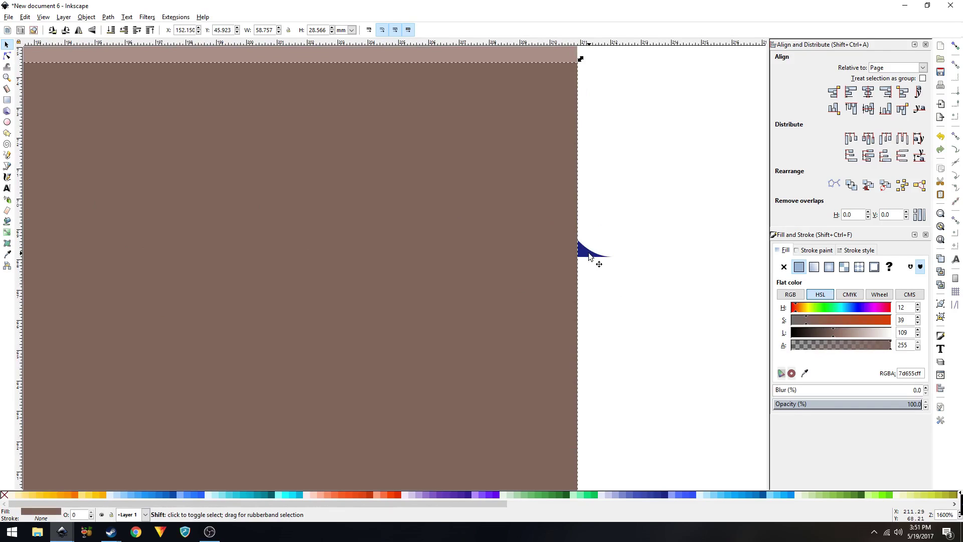
shift+click(588, 256)
ctrl+scroll(591, 259, down, 3)
ctrl+scroll(589, 272, down, 1)
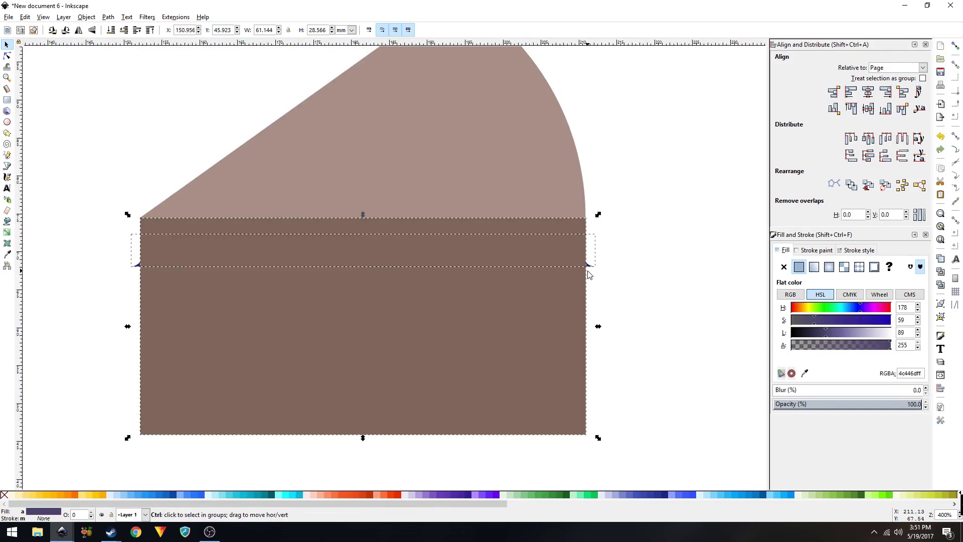
click(108, 17)
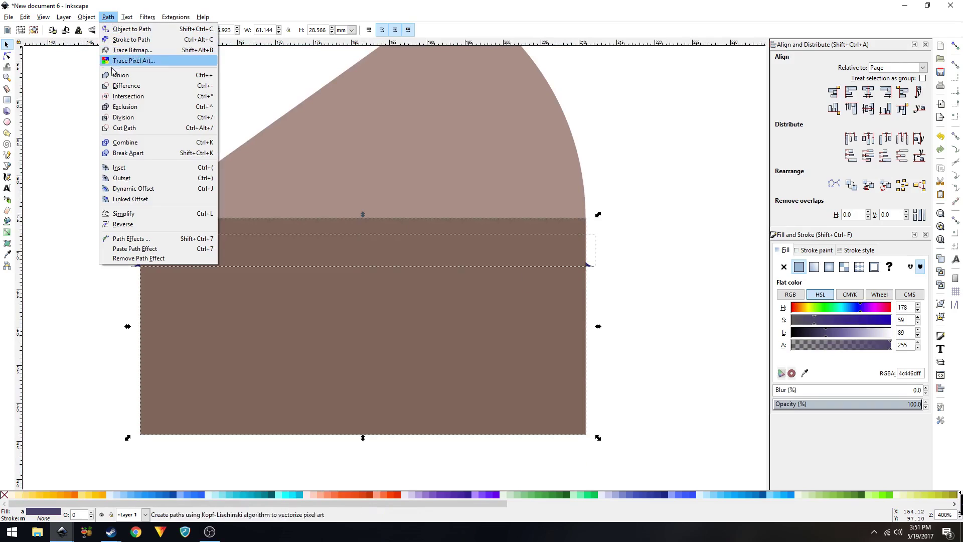
click(118, 100)
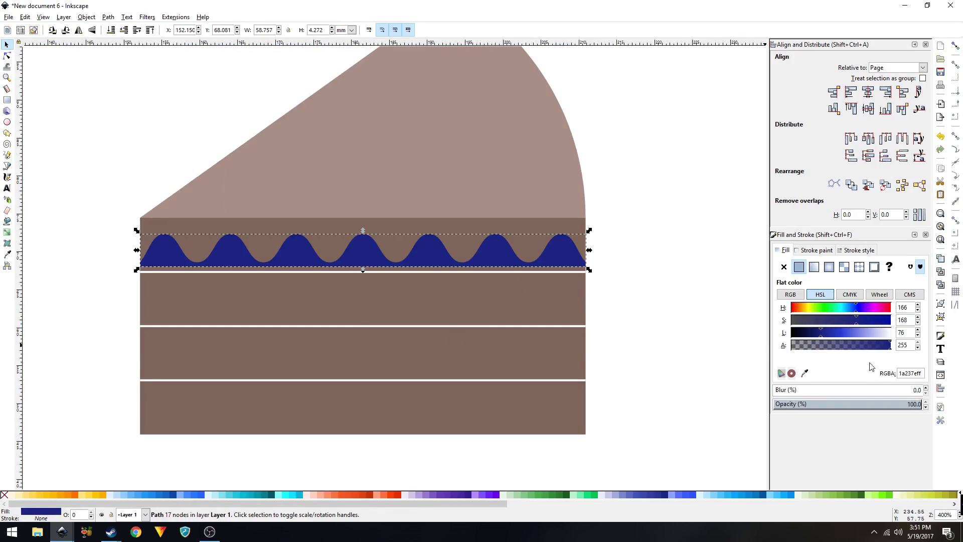
Fill the trimmed wave with flat white (ffffffff) and deselect it
drag(821, 335, 906, 322)
click(878, 323)
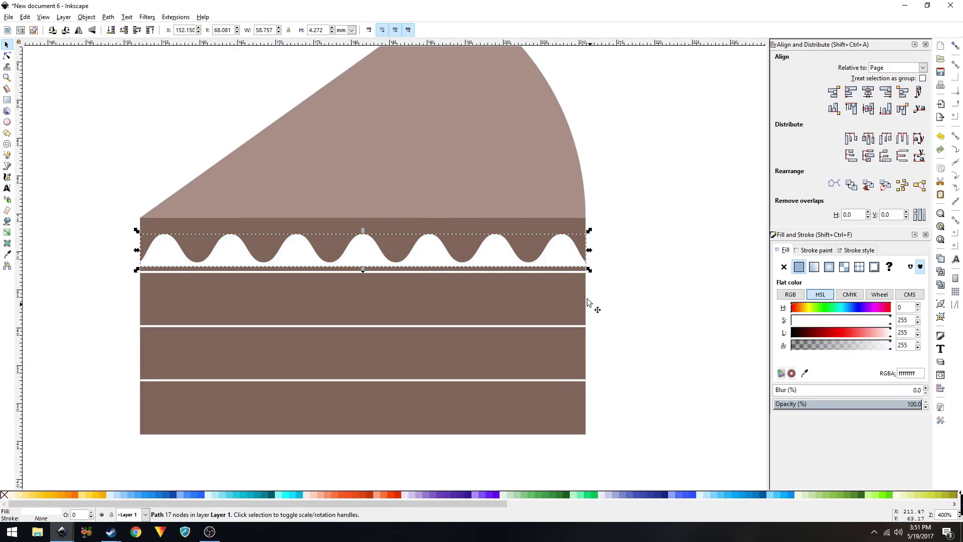
click(629, 255)
Lower the white wave about 0.7 mm so its base meets the first white line, and deselect it
scroll(417, 271, up, 1)
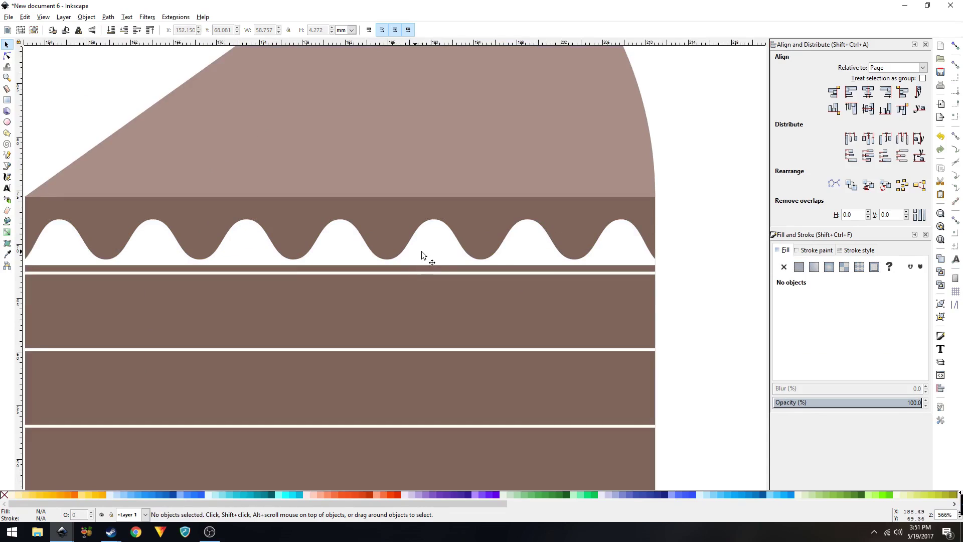
click(426, 255)
key(Down)
key(Down)
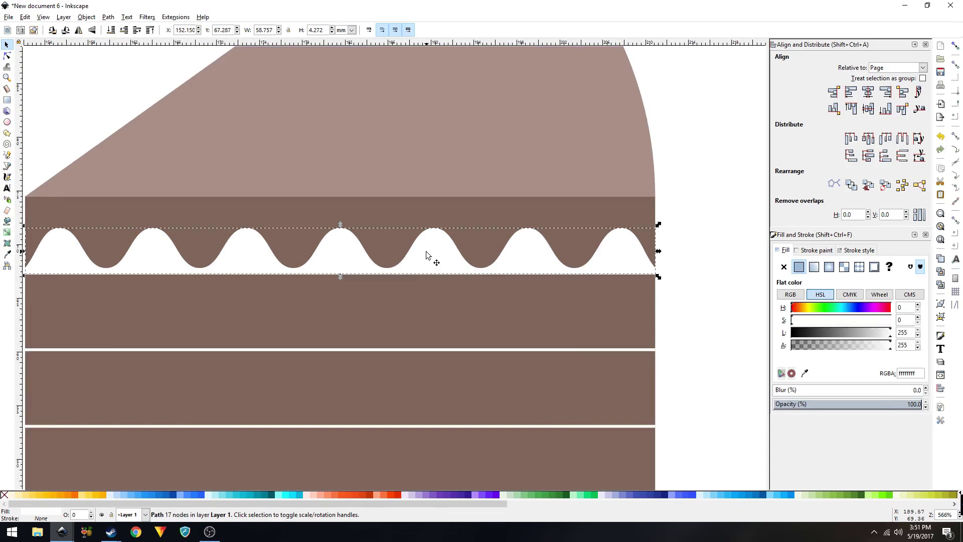
scroll(622, 275, up, 3)
key(Up)
drag(639, 249, 639, 249)
click(732, 261)
Enable snapping and draw a rectangle about 58.8 × 7.1 mm over the layer between the wave's base and the next white line
scroll(516, 312, down, 3)
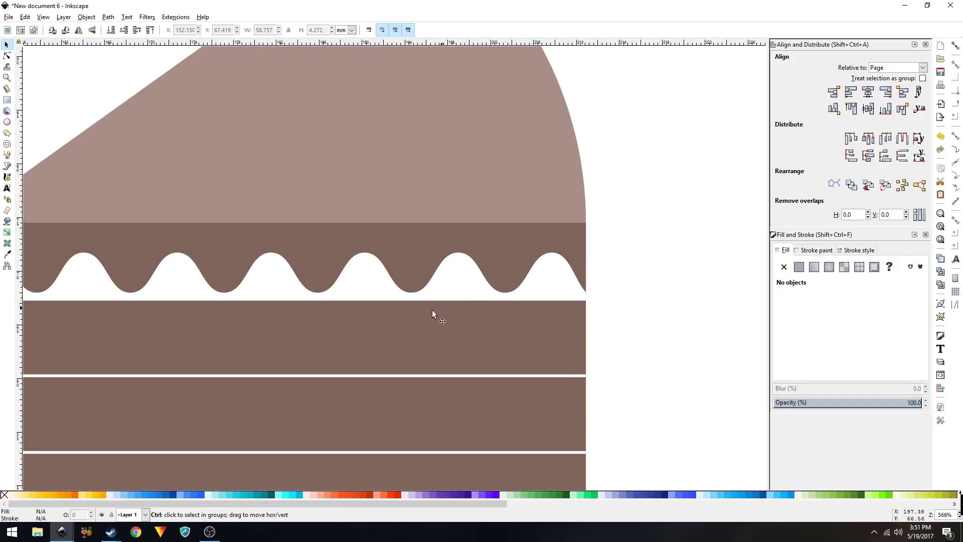
scroll(393, 330, down, 1)
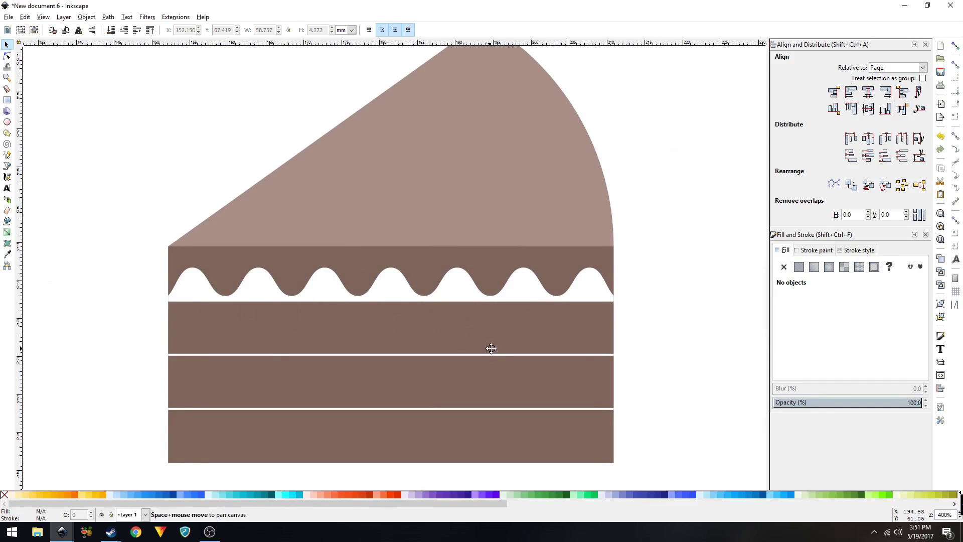
scroll(492, 348, down, 1)
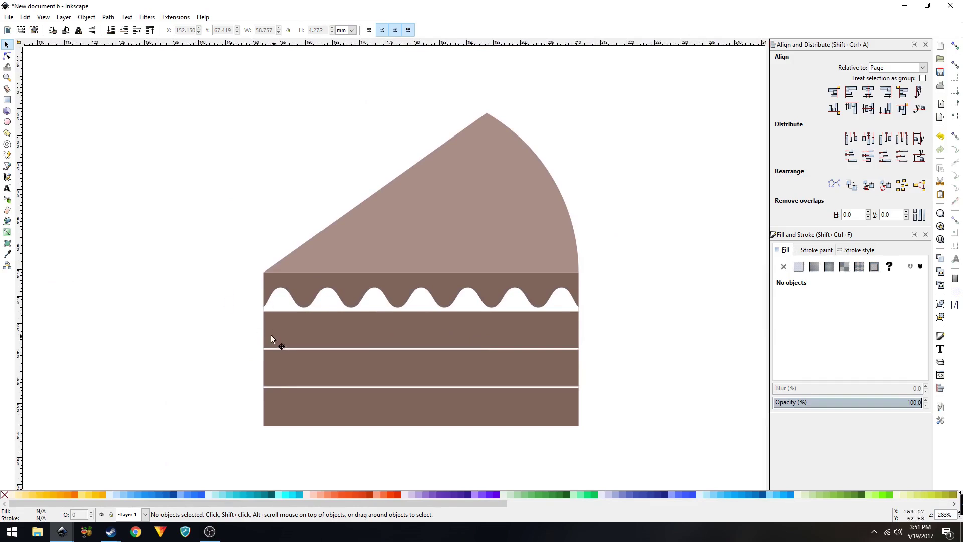
click(7, 100)
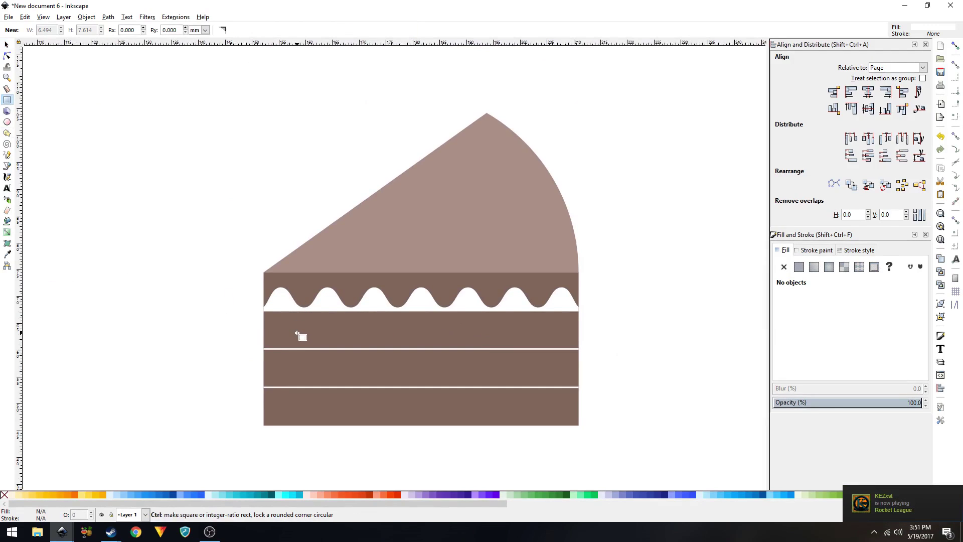
scroll(299, 333, up, 1)
drag(318, 335, 262, 281)
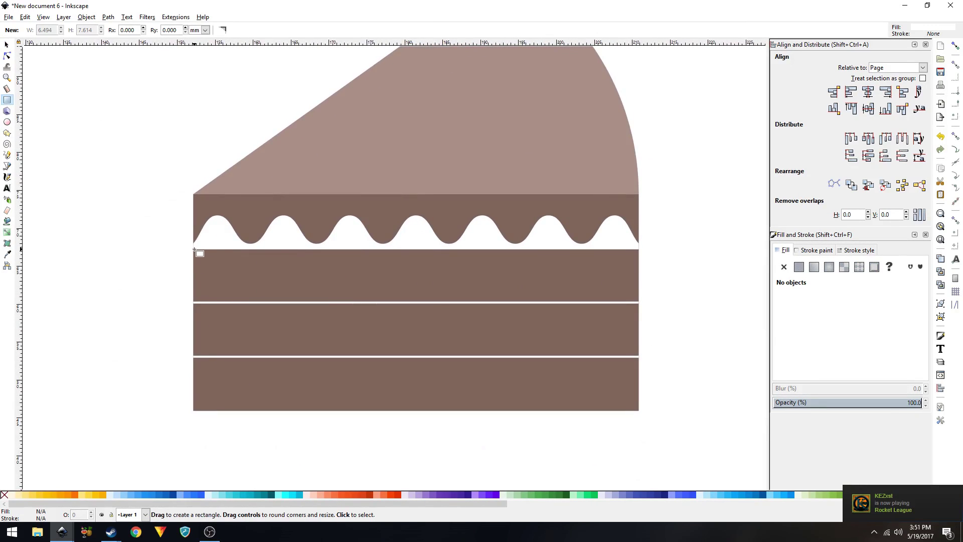
click(955, 46)
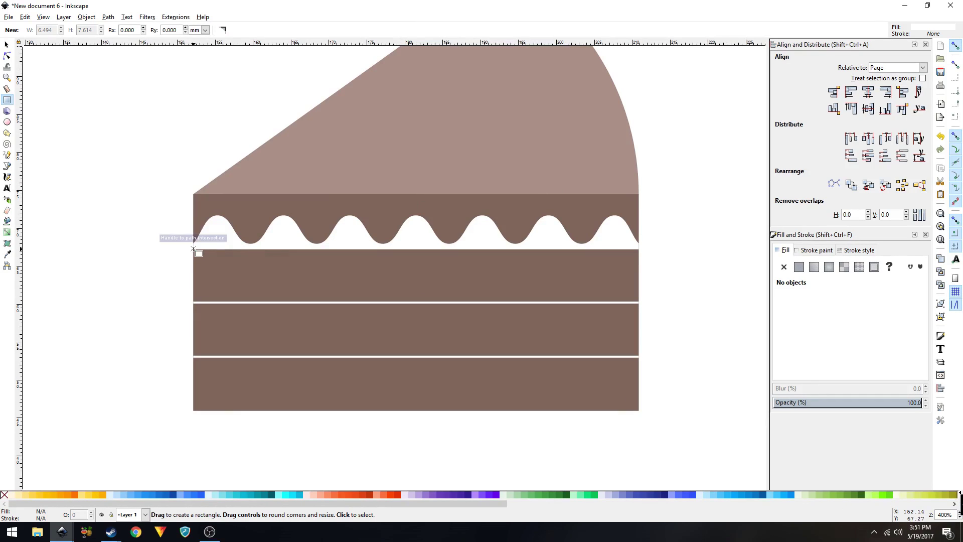
mouse_move(193, 249)
mouse_down()
mouse_move(277, 303)
mouse_move(639, 302)
mouse_up()
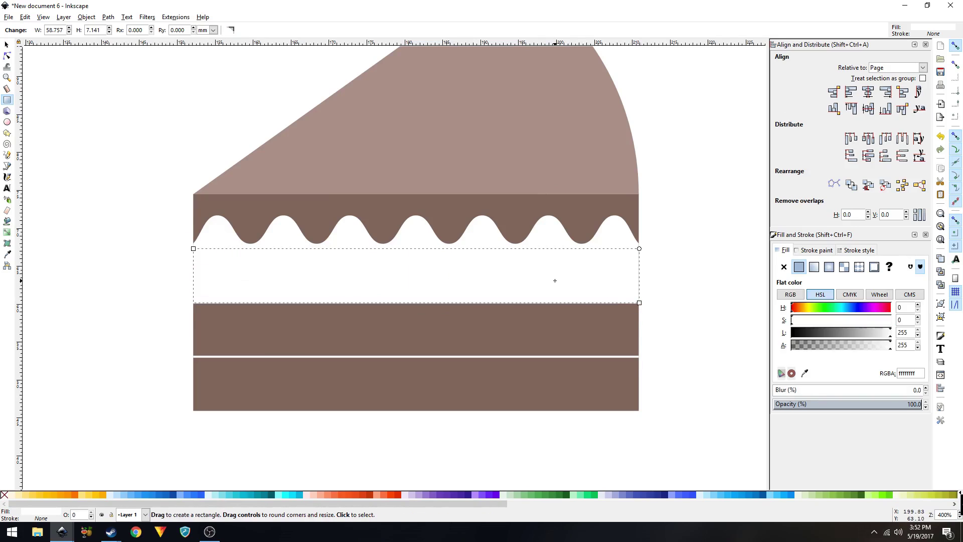
Fill the new rectangle with the brown sampled from the slice's front and lighten it to lightness 135 (997f75ff)
click(814, 254)
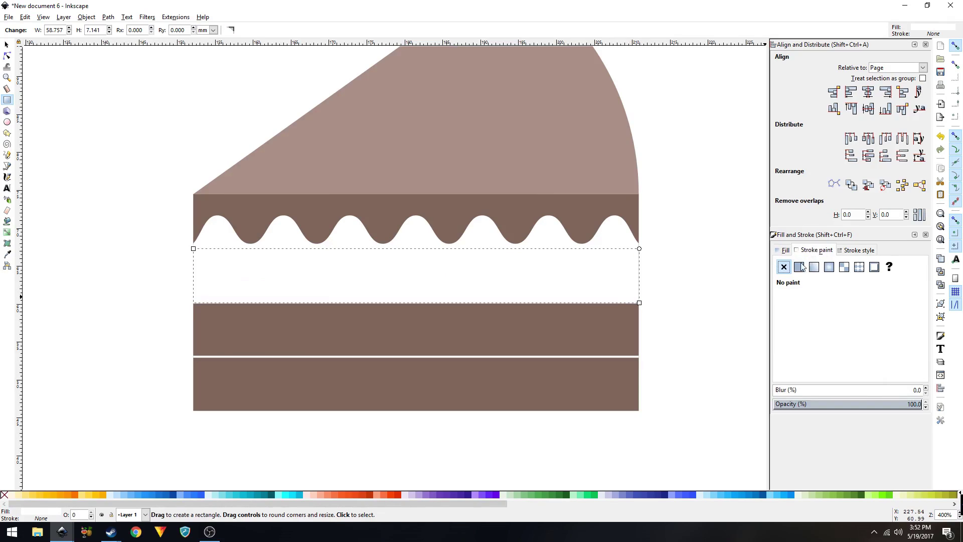
click(784, 250)
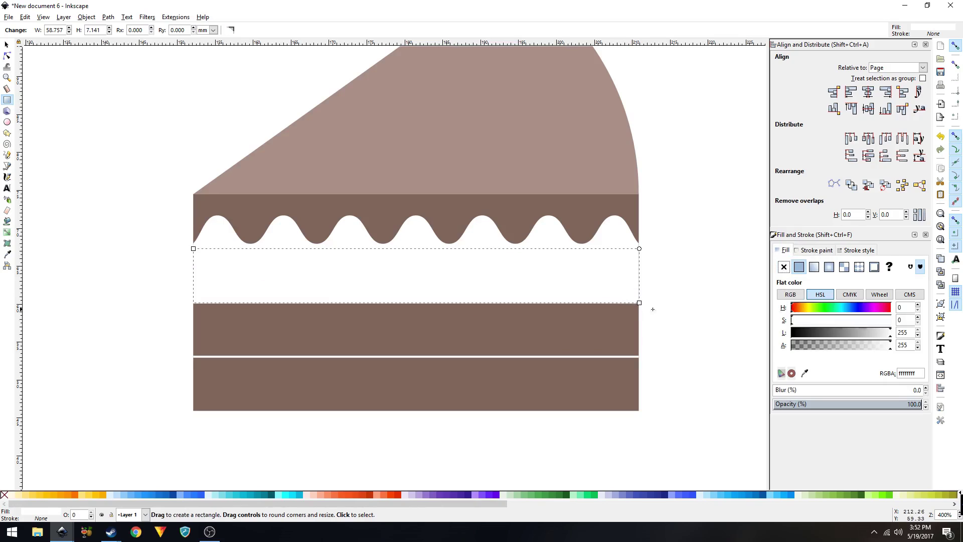
click(8, 254)
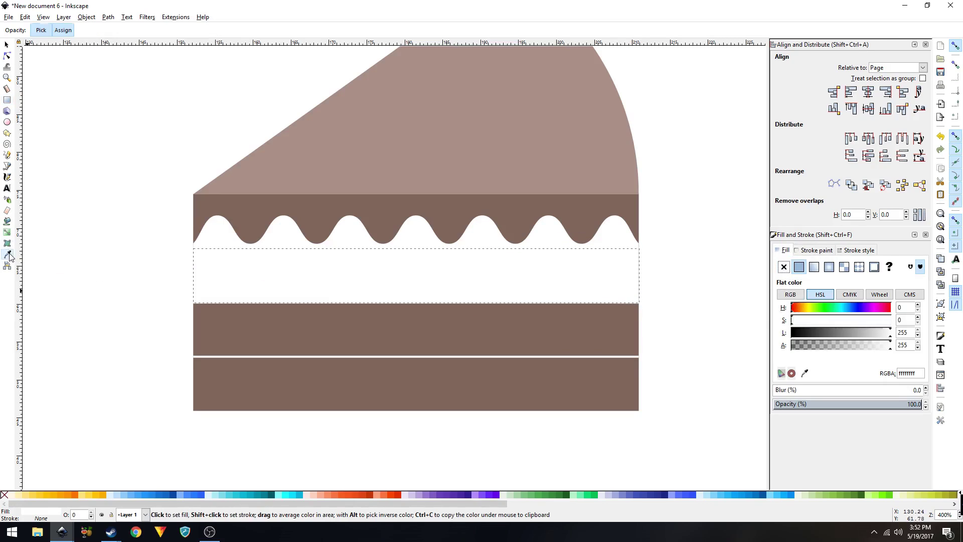
click(457, 211)
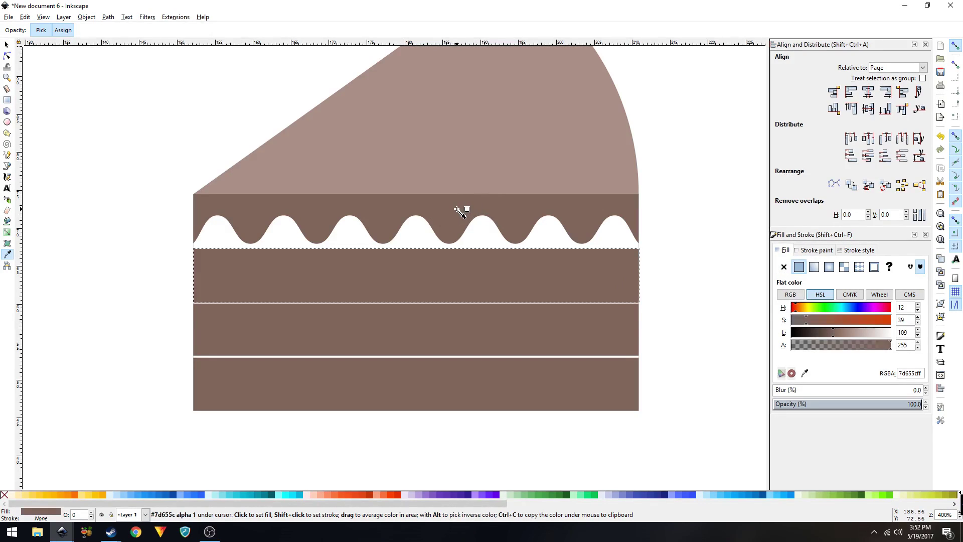
click(832, 335)
drag(832, 335, 844, 335)
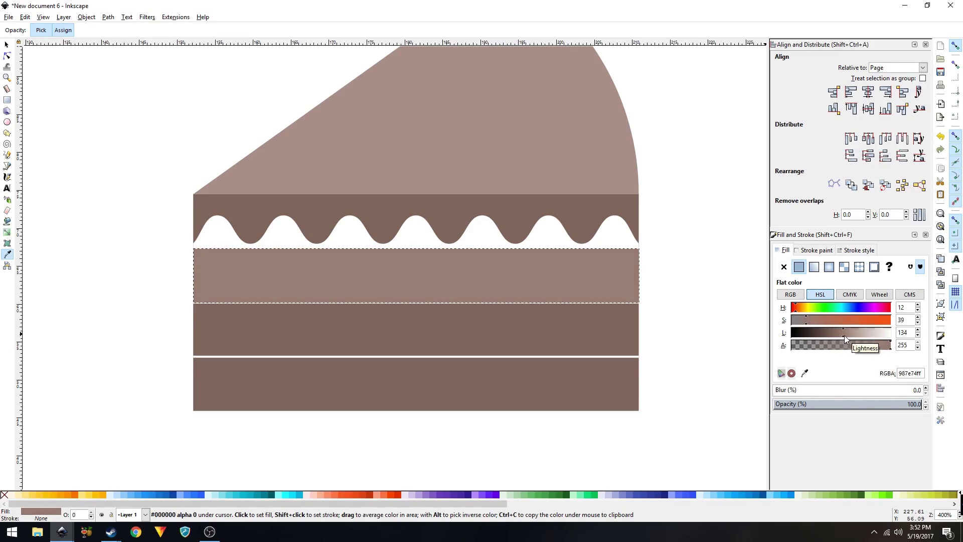
click(917, 329)
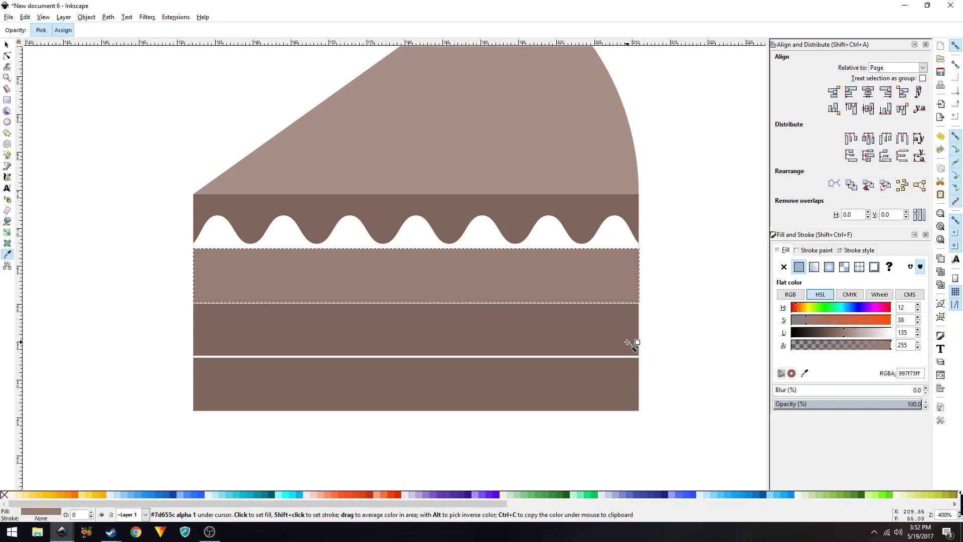
Lower the light brown band in the stacking order until it lies beneath the white line
key(F1)
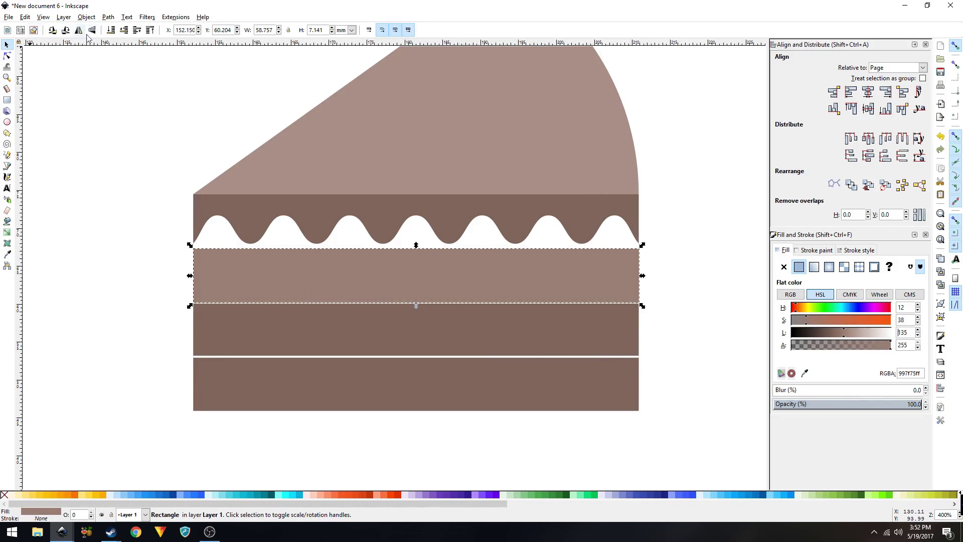
click(124, 35)
click(125, 36)
click(125, 155)
Duplicate the light brown band, move the copy down about 7.1 mm onto the next layer, and lower it beneath the white line
click(278, 276)
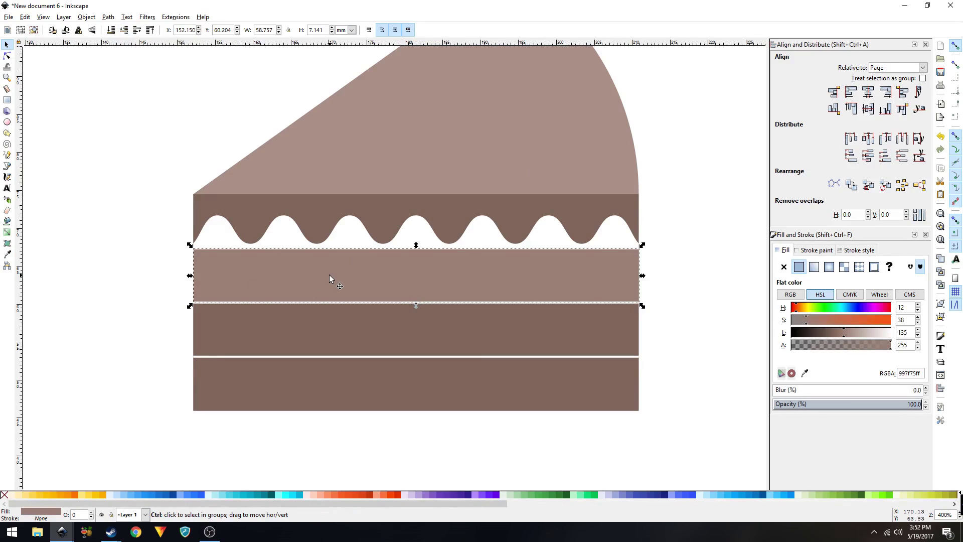
drag(355, 266, 352, 322)
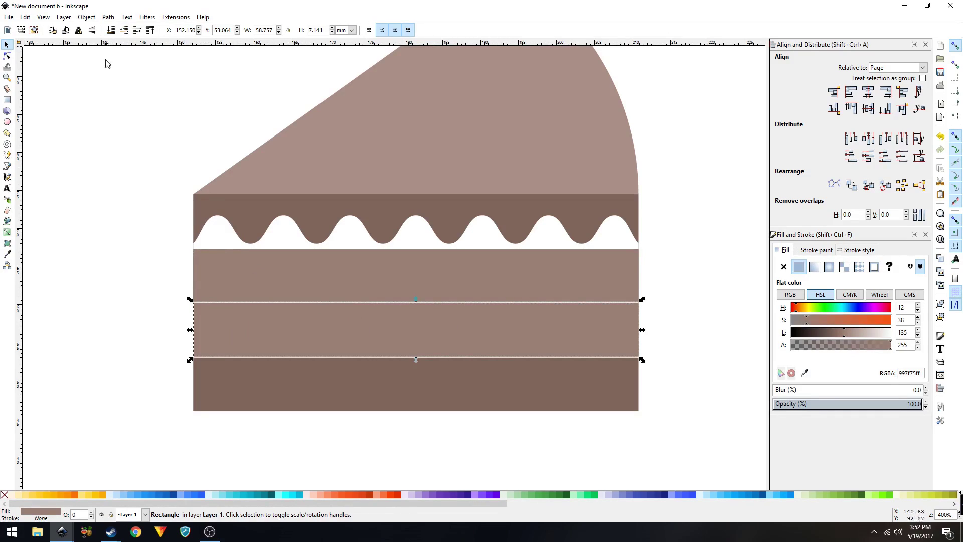
click(126, 33)
click(125, 32)
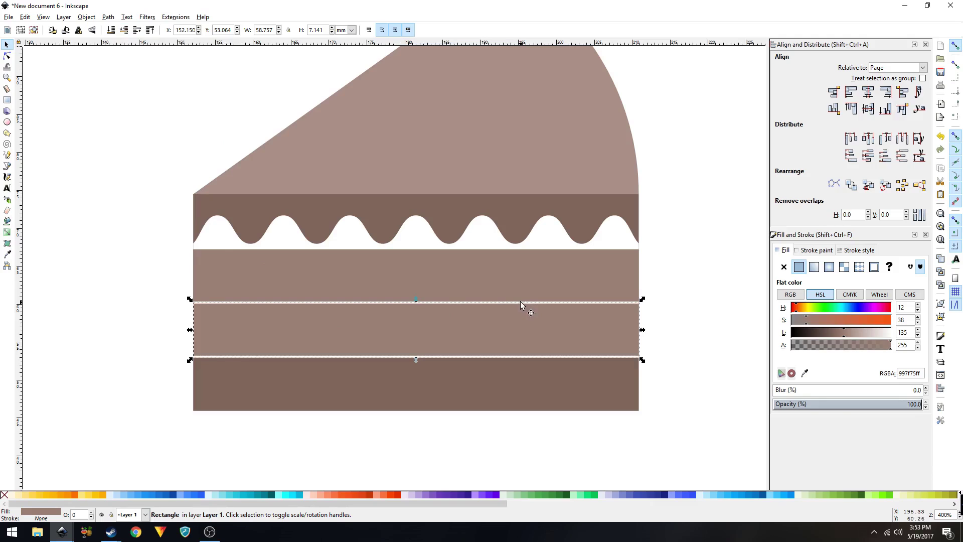
Fill the second band with the white sampled from the wave, leaving the band selected
click(7, 253)
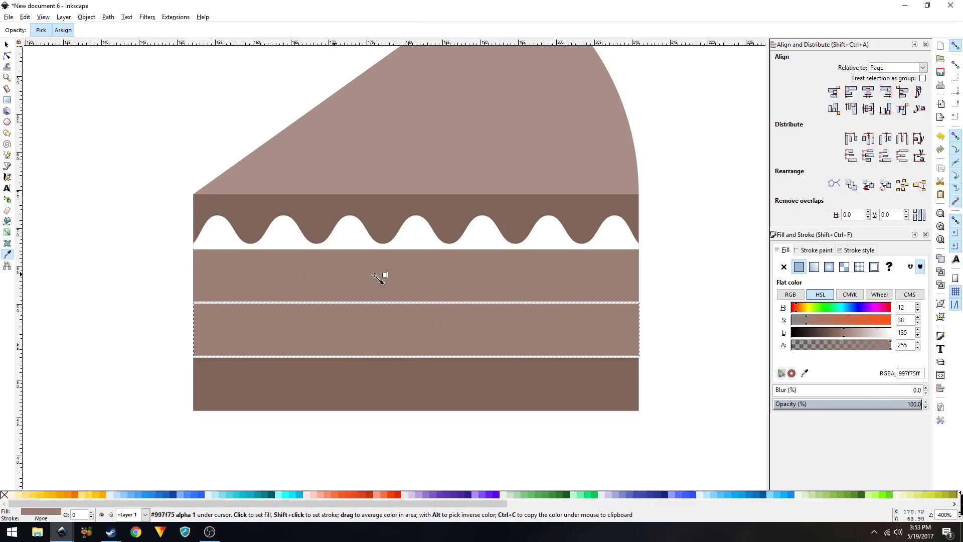
click(422, 236)
key(s)
click(179, 295)
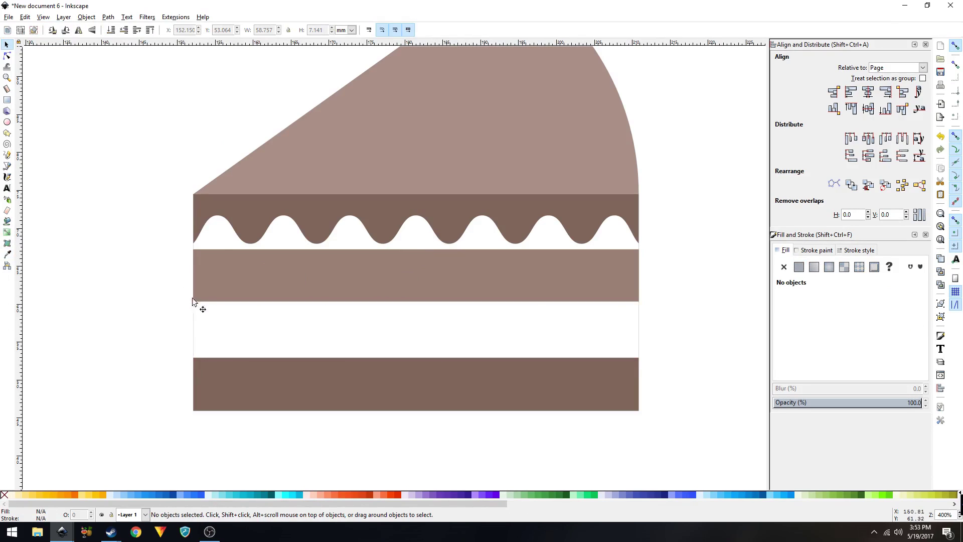
click(299, 318)
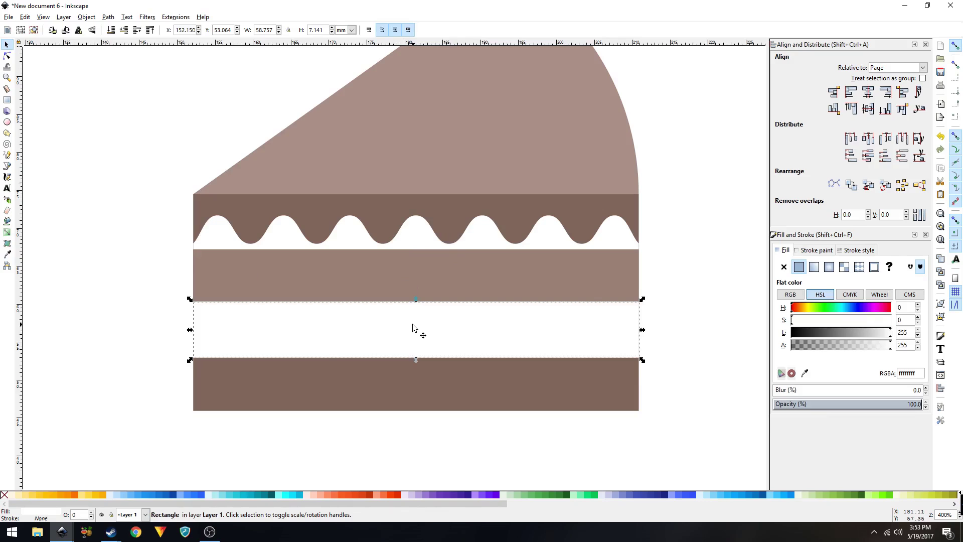
Place a duplicate of the white band about 7.1 mm lower on the bottom layer and fill it with light brown sampled from the upper band
drag(412, 329, 411, 385)
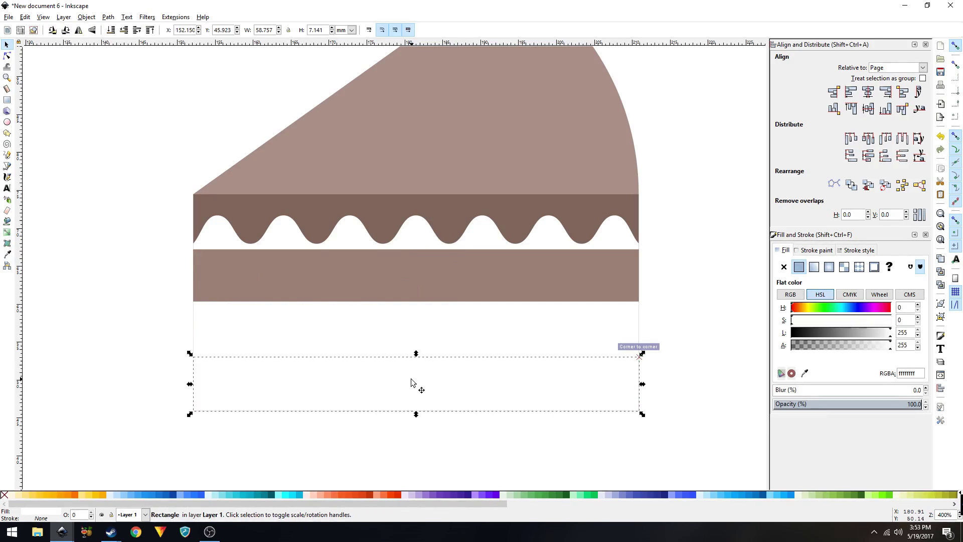
click(6, 256)
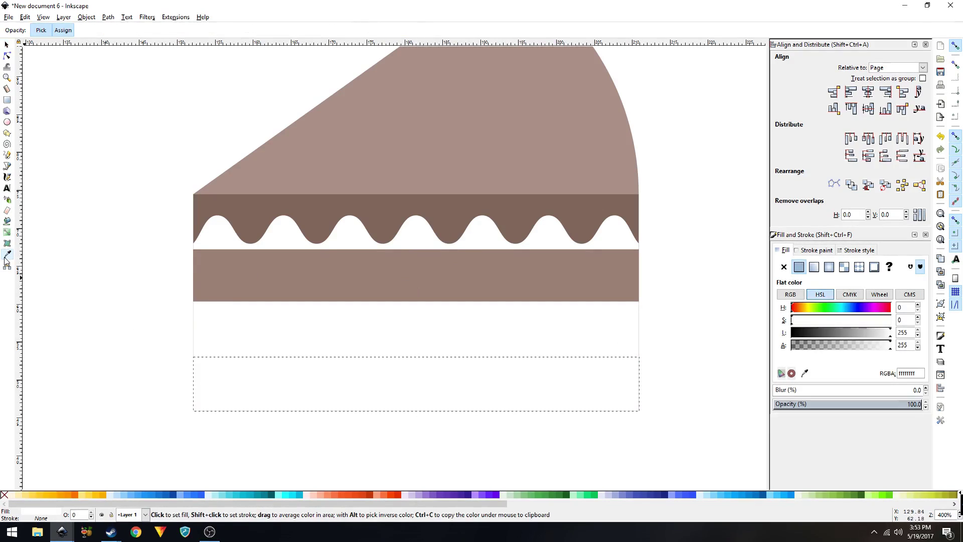
click(261, 278)
key(s)
click(150, 240)
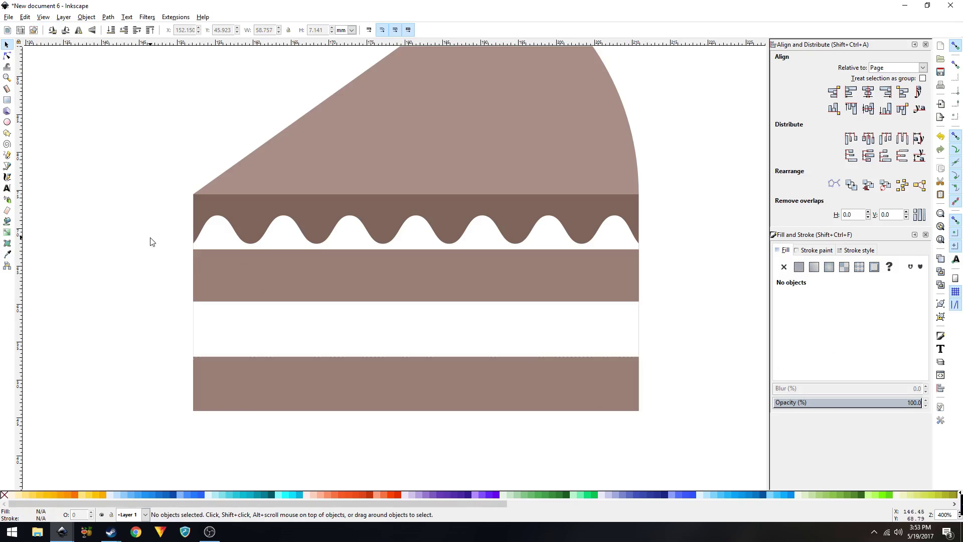
scroll(524, 350, down, 1)
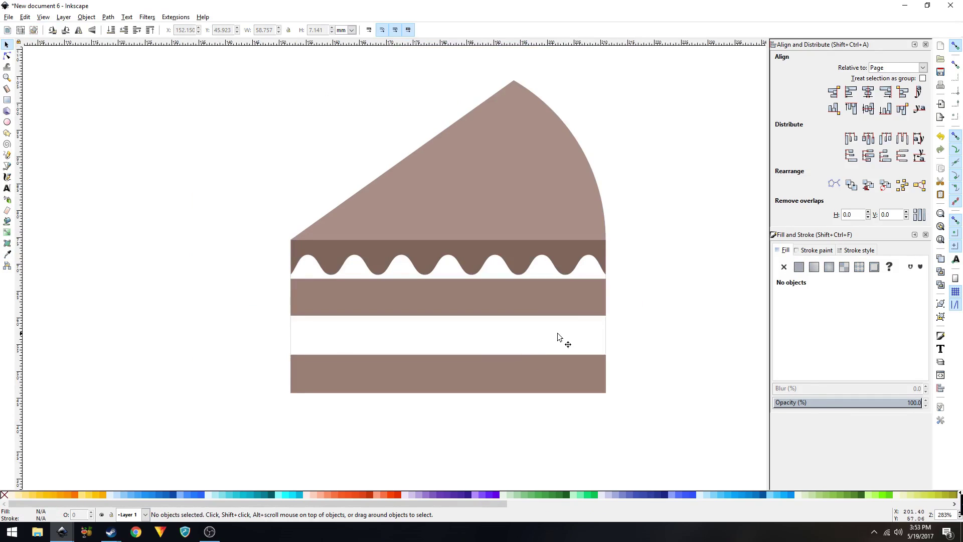
click(488, 207)
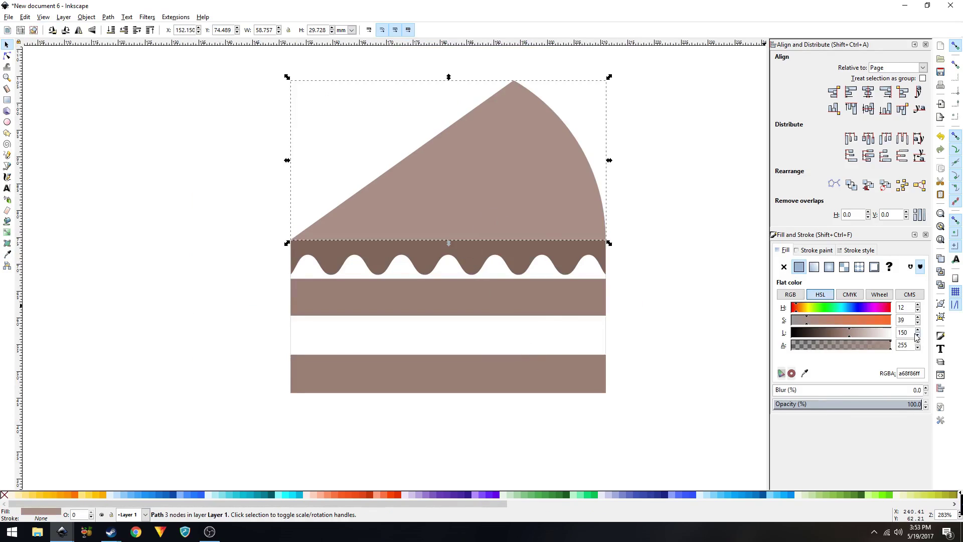
click(549, 293)
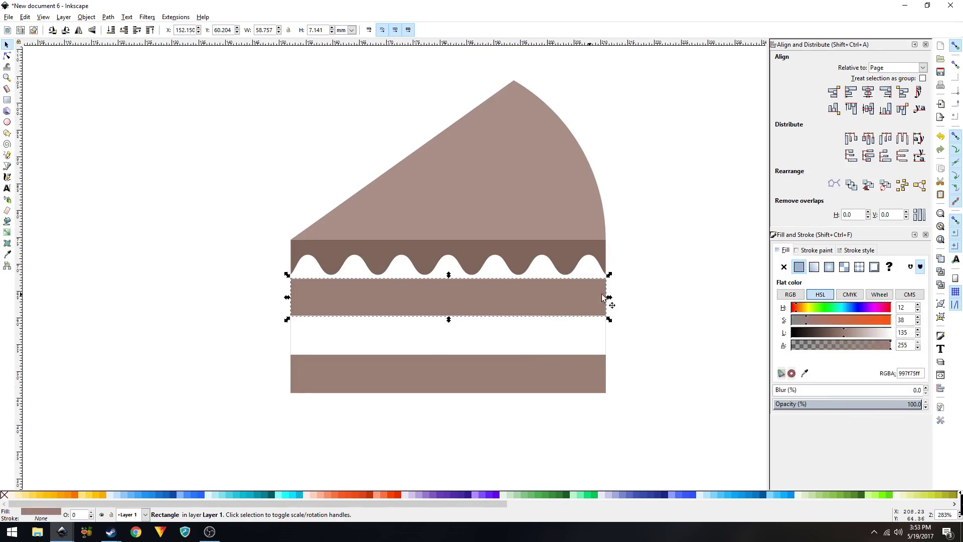
click(663, 241)
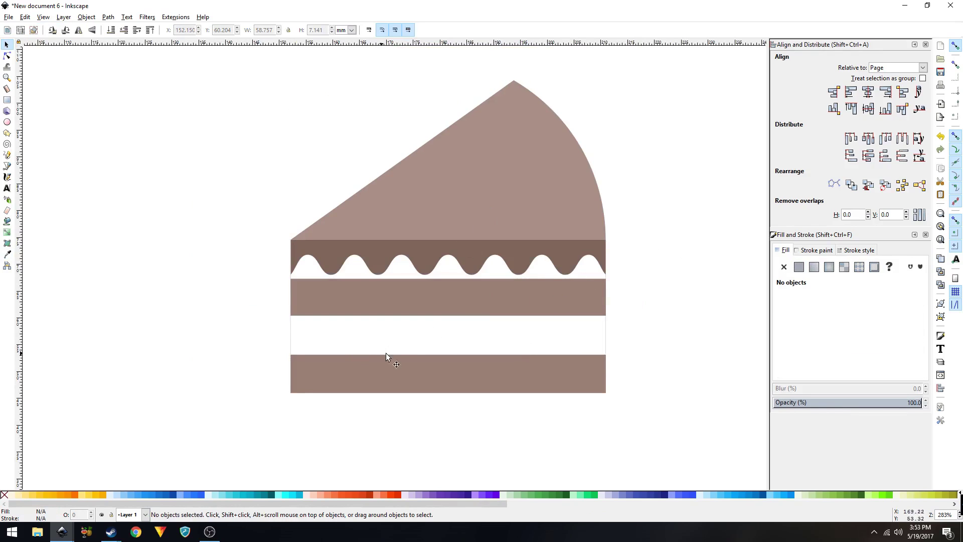
click(497, 214)
click(250, 238)
drag(480, 362, 443, 379)
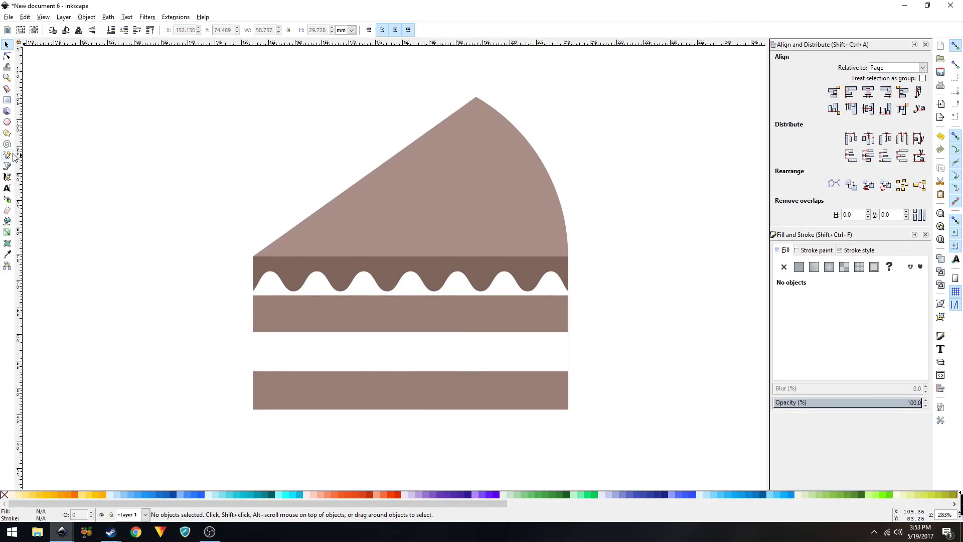
Draw a circle in the empty area beside the wedge and turn the arc into a whole ellipse
click(7, 122)
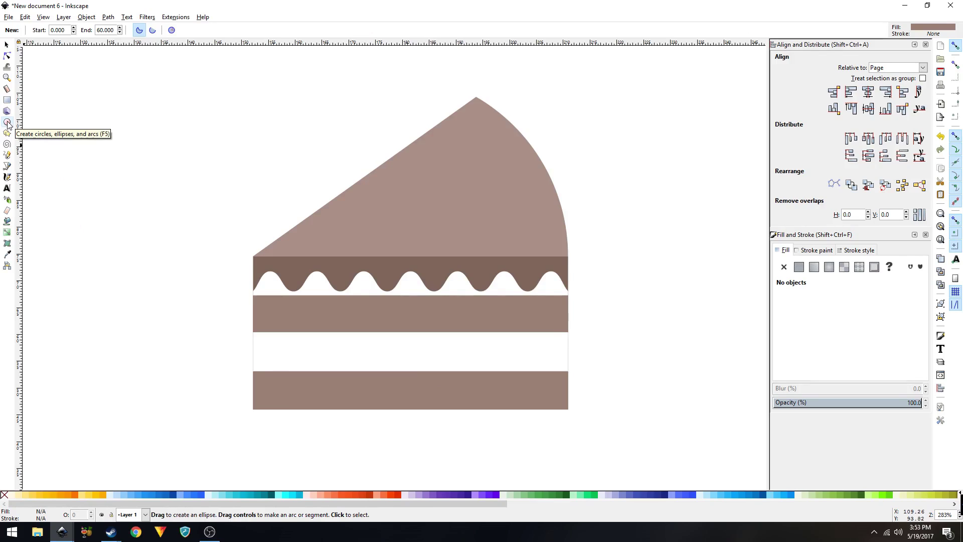
key(ctrl+shift)
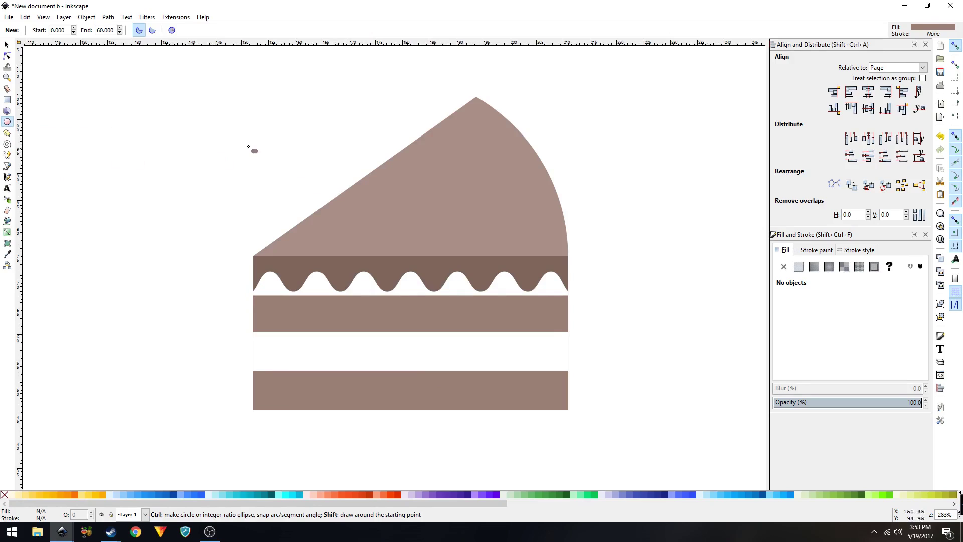
drag(221, 132, 296, 246)
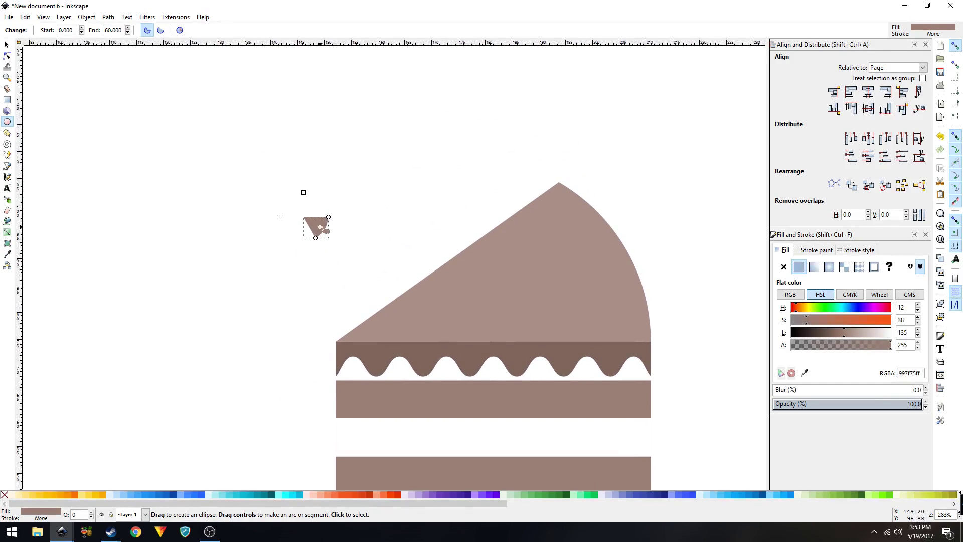
click(179, 30)
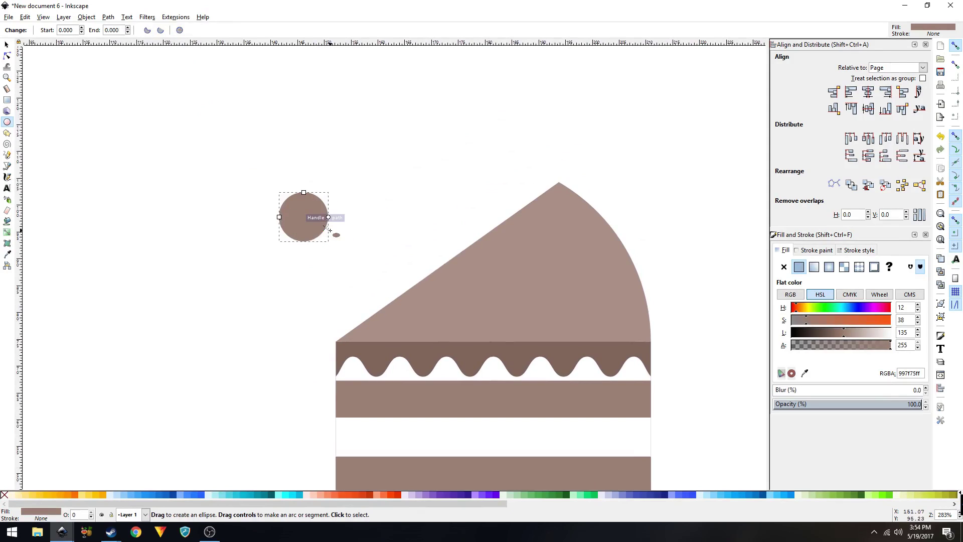
Scale the circle down to about 2.2 mm and place it on the wedge near its pointed left end
key(s)
drag(275, 189, 428, 308)
key(Escape)
scroll(370, 281, up, 2)
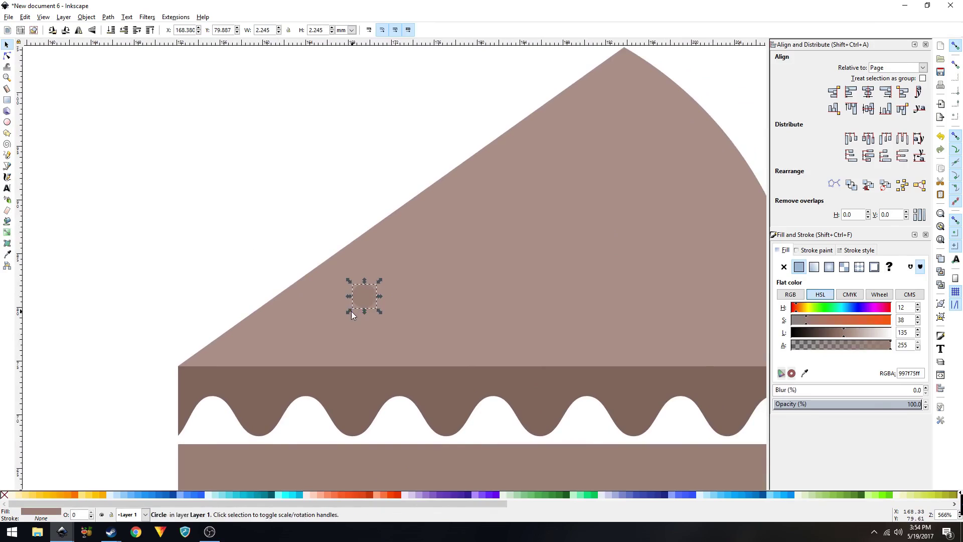
Fill the circle with the brown sampled from the wedge and darken it to lightness 116 (866c62ff)
key(d)
click(510, 275)
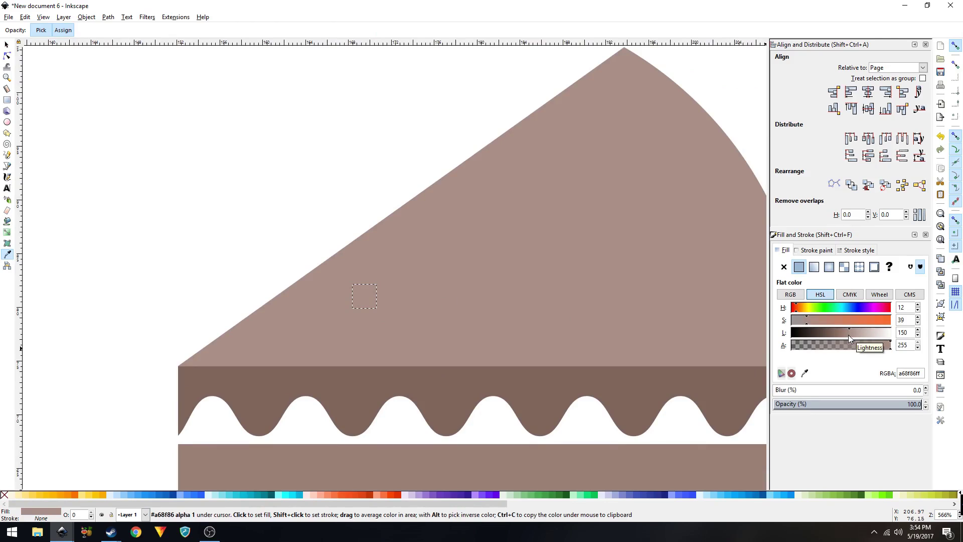
drag(847, 335, 836, 332)
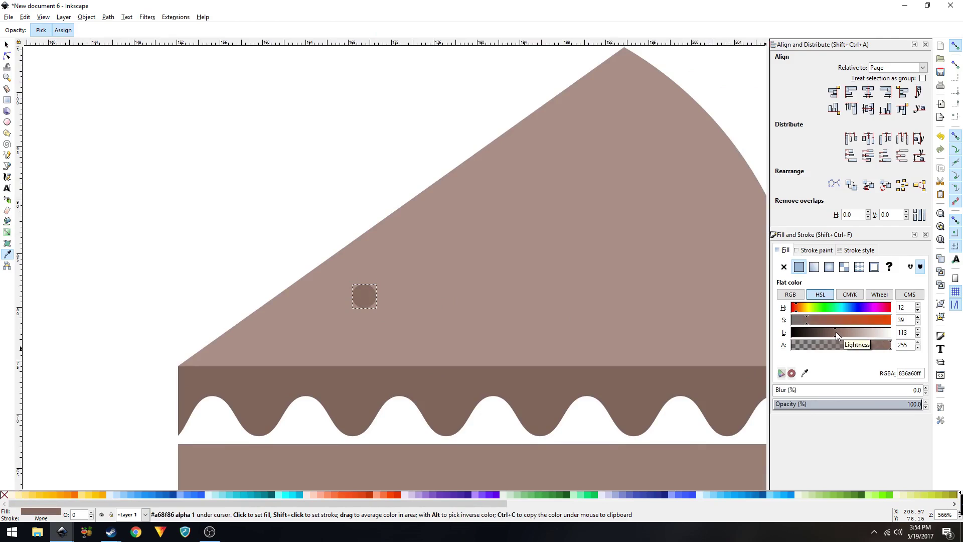
key(s)
click(282, 214)
Shrink the dark dot proportionally to about 1.4 mm and nudge it slightly on the wedge
click(373, 300)
drag(350, 281, 354, 287)
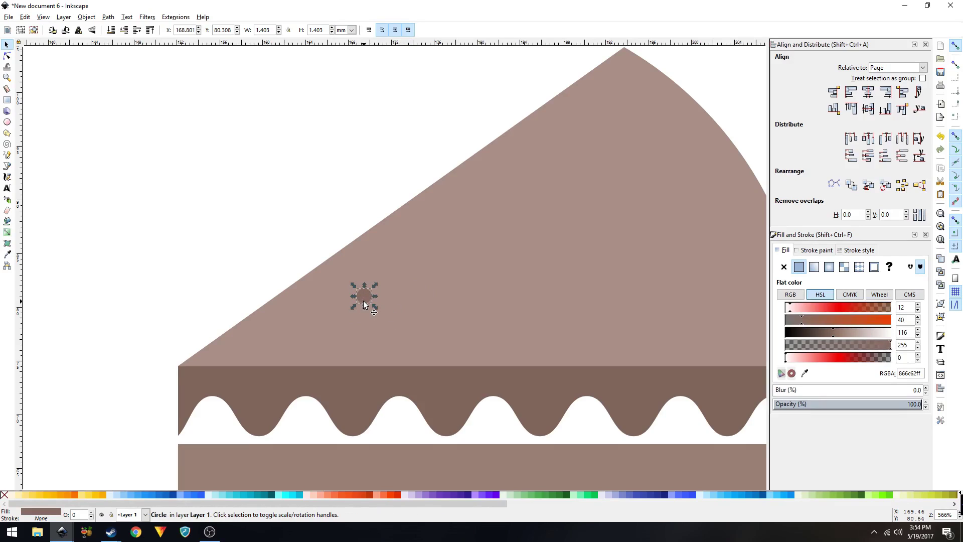
key(ctrl)
drag(368, 300, 374, 294)
Duplicate the dot four times, scattering the copies to its right across the lower part of the wedge
key(ctrl+d)
drag(369, 297, 543, 301)
key(ctrl+d)
key(ctrl+d)
key(ctrl+d)
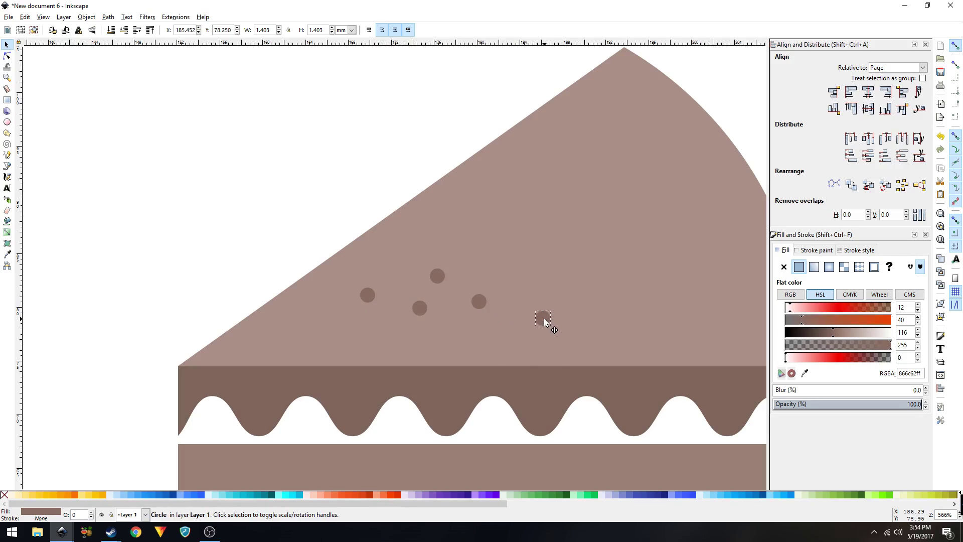
Add five more copies of the dot, spread over the middle and upper part of the wedge
drag(538, 266, 561, 277)
key(ctrl+d)
key(ctrl+d)
drag(561, 277, 632, 251)
key(ctrl+d)
key(ctrl+d)
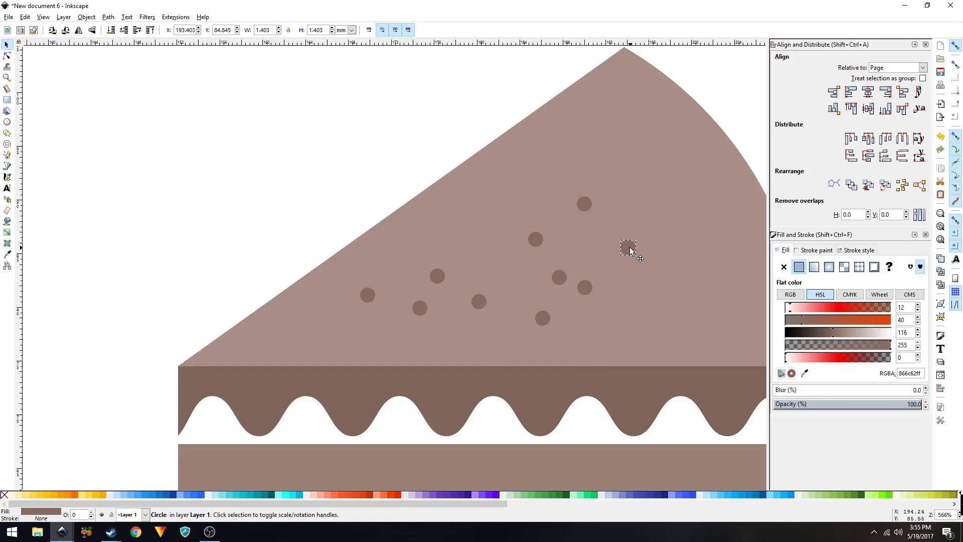
Add three more dots, one at the lower right of the cluster and two along its upper left edge
mouse_move(636, 311)
mouse_down()
mouse_move(423, 338)
mouse_move(543, 300)
mouse_move(489, 225)
mouse_move(672, 224)
mouse_move(676, 277)
mouse_move(626, 300)
mouse_up()
key(ctrl+d)
drag(590, 334, 512, 220)
click(335, 160)
key(ctrl+v)
drag(490, 235, 492, 254)
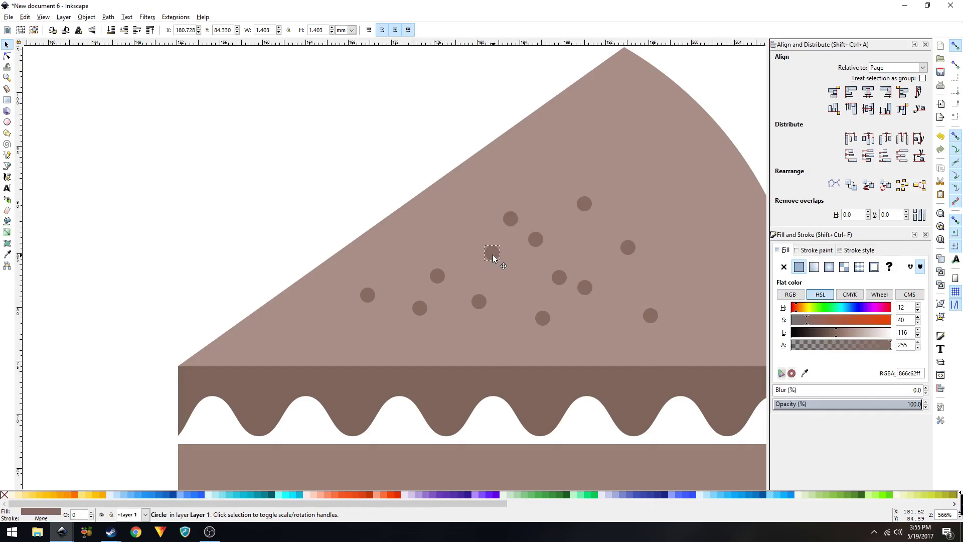
Shrink two of the three leftmost dots, the outermost to about 0.87 mm, and widen the third into a horizontal oval
click(343, 166)
key(space)
drag(417, 254, 415, 258)
scroll(317, 297, up, 1)
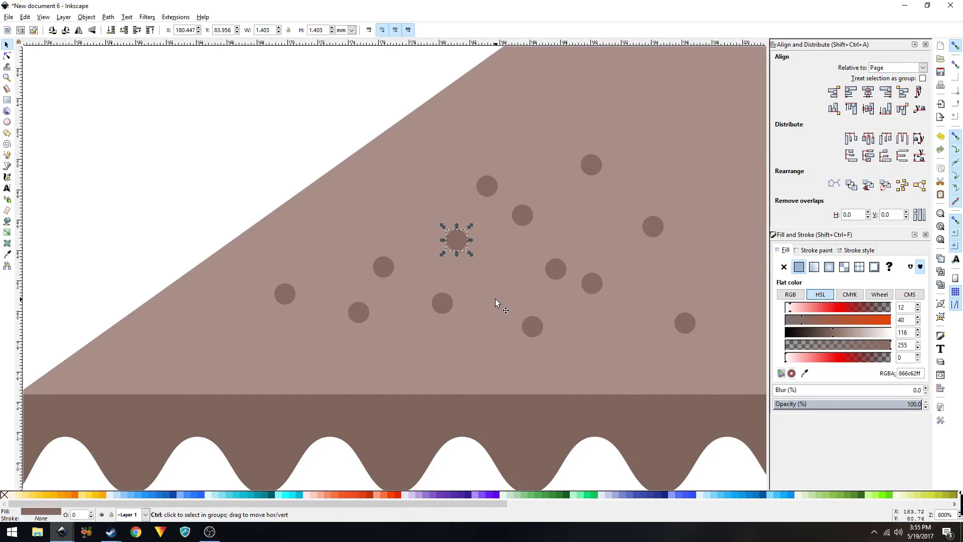
click(374, 269)
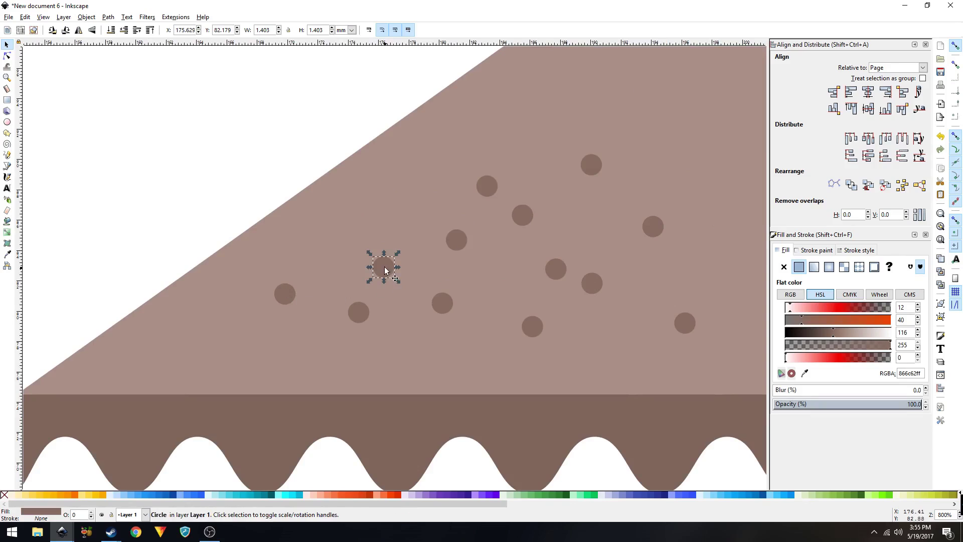
drag(367, 252, 371, 257)
click(360, 312)
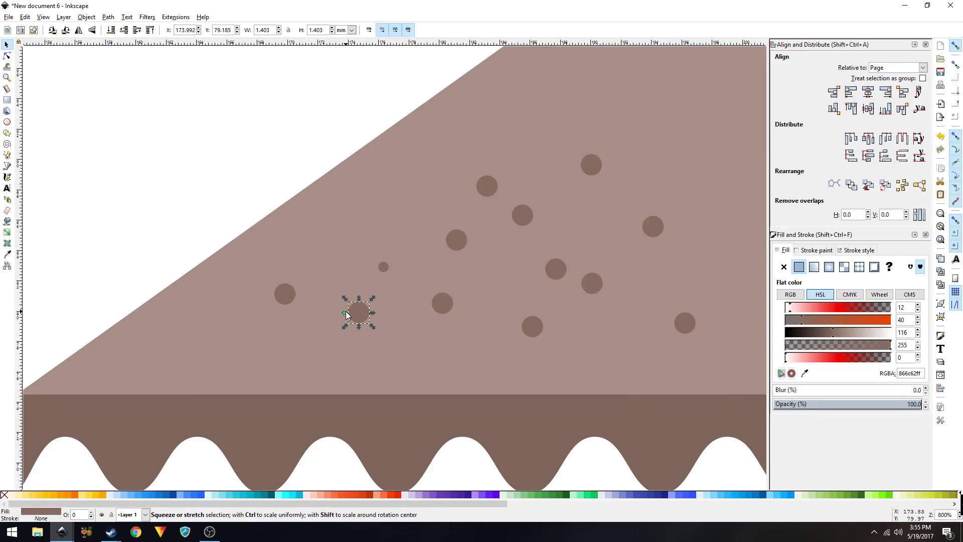
drag(344, 311, 341, 311)
click(287, 294)
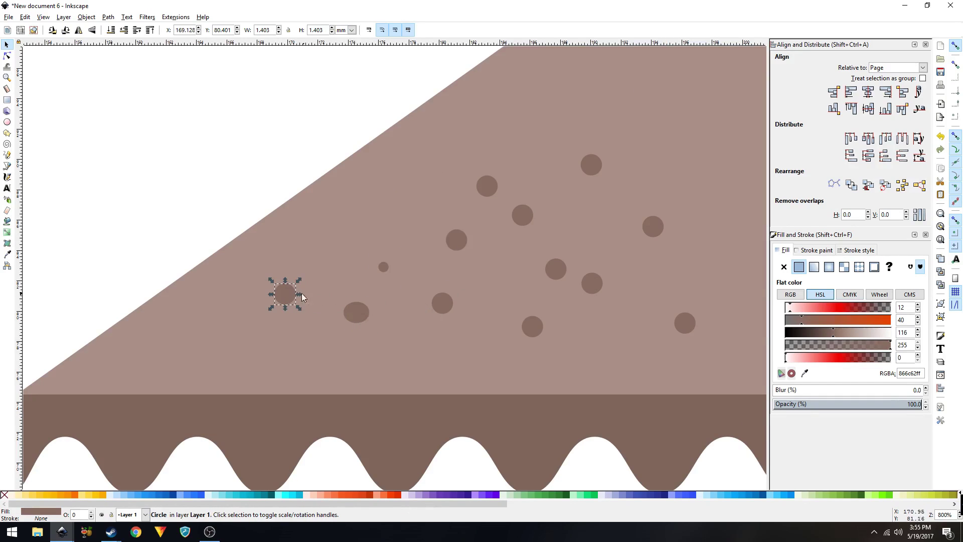
drag(299, 280, 294, 282)
click(248, 224)
Shrink three more dots in the left half of the cluster, to about 0.98 mm for the middle one and 1.12 mm for the upper one
drag(405, 302, 329, 341)
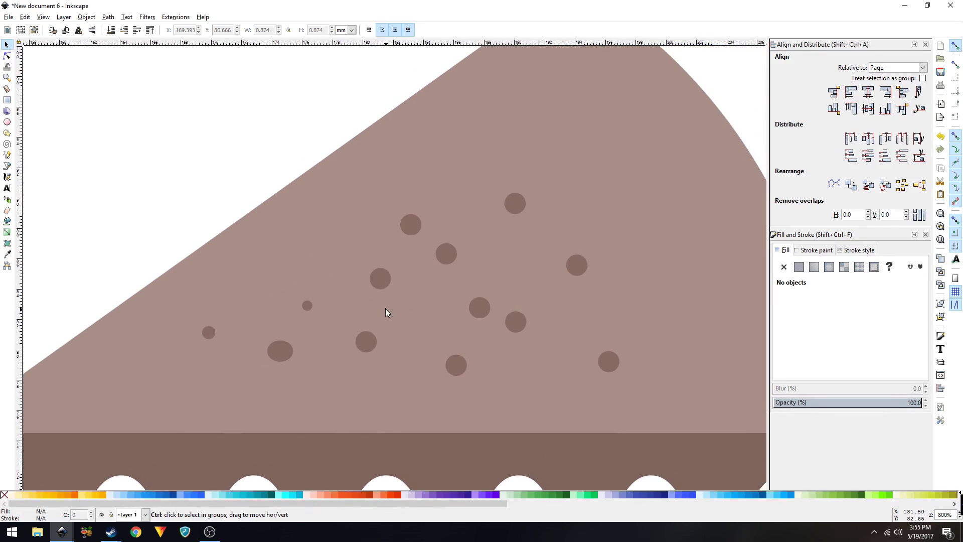
scroll(384, 302, up, 1)
click(383, 272)
drag(359, 250, 364, 255)
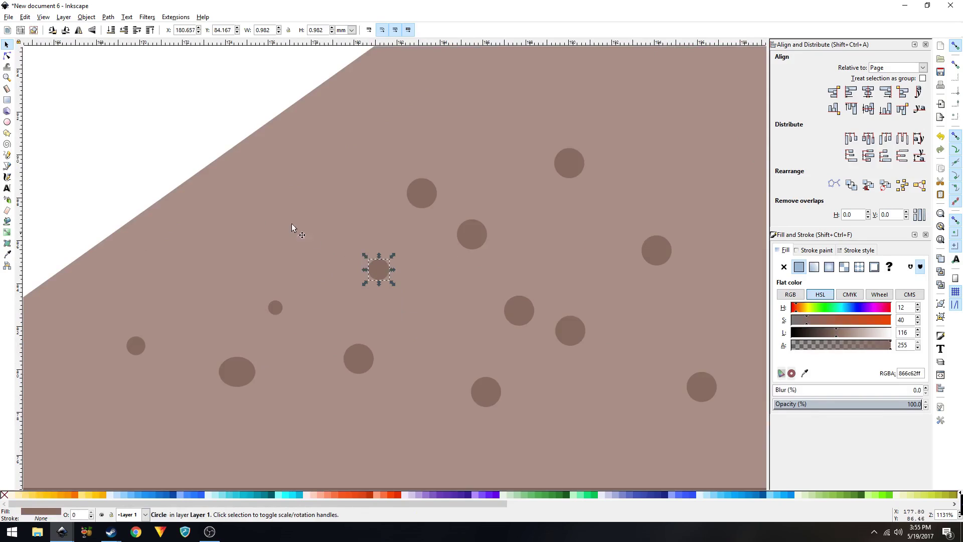
click(213, 147)
click(362, 360)
drag(377, 340, 371, 346)
click(228, 135)
drag(414, 197, 381, 190)
click(295, 90)
Shrink the dot at the centre of the cluster into a slight oval
key(space)
key(space)
scroll(376, 230, down, 1)
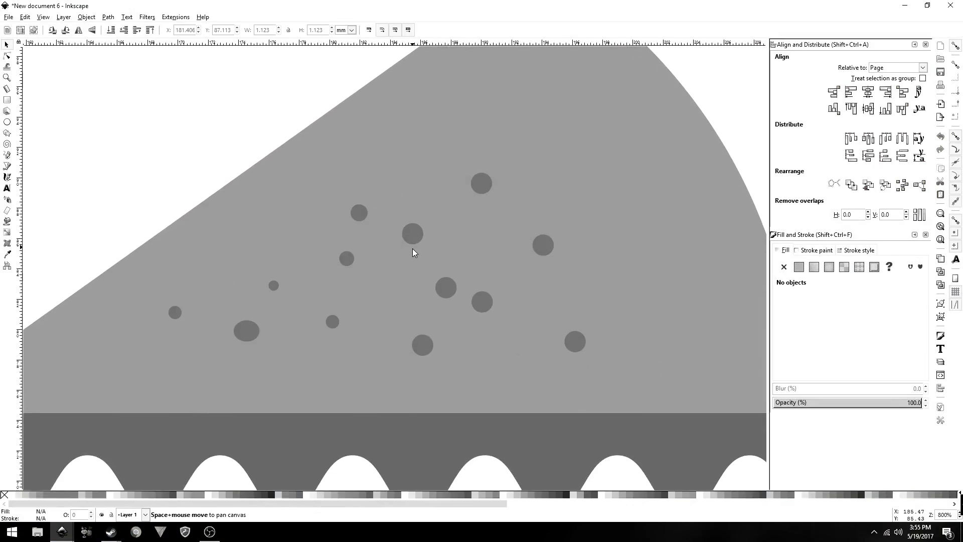
drag(420, 237, 395, 239)
mouse_move(446, 288)
mouse_down()
mouse_move(433, 282)
mouse_move(440, 274)
mouse_up()
click(412, 239)
drag(424, 226, 425, 242)
click(415, 236)
Reshape the lowest dot in the middle of the cluster into a small tilted oval
scroll(415, 236, up, 2)
click(425, 451)
drag(406, 430, 415, 439)
drag(414, 454, 408, 449)
click(422, 453)
click(434, 327)
Shrink the remaining dots in the right half of the cluster, reducing the lower right one to a tiny speck
drag(549, 367, 464, 329)
drag(460, 301, 443, 314)
drag(545, 216, 490, 190)
click(435, 95)
drag(457, 115, 460, 119)
scroll(466, 184, down, 3)
drag(468, 165, 465, 162)
click(520, 264)
drag(508, 251, 514, 258)
Resize and rearrange the upper dots so the cluster is more tightly and evenly spaced
click(743, 198)
drag(482, 196, 493, 216)
drag(483, 204, 486, 208)
click(717, 166)
drag(453, 152, 408, 177)
drag(368, 171, 386, 162)
drag(360, 204, 373, 203)
click(285, 256)
key(Escape)
drag(278, 256, 306, 263)
scroll(291, 259, up, 2)
double_click(291, 256)
key(s)
click(288, 244)
key(Escape)
scroll(284, 225, down, 3)
click(378, 176)
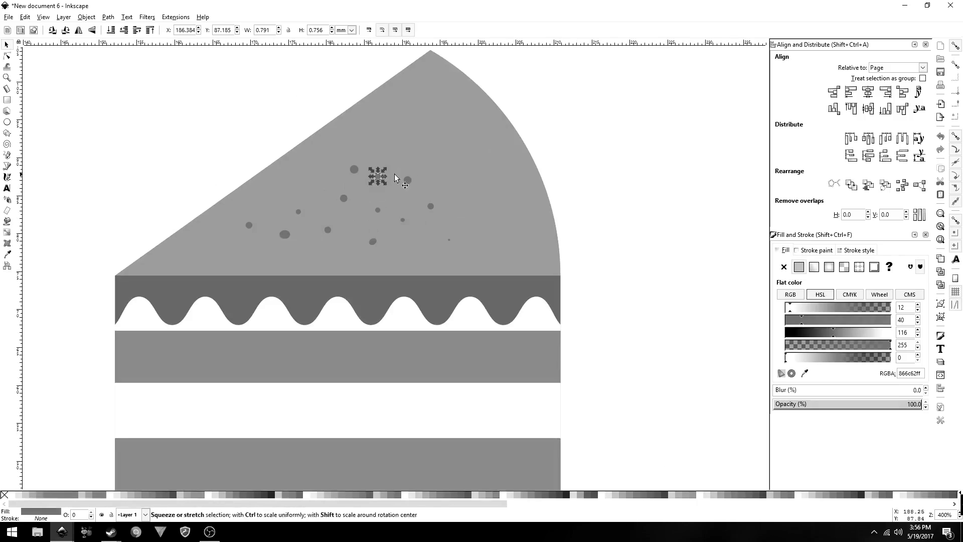
key(Escape)
click(298, 211)
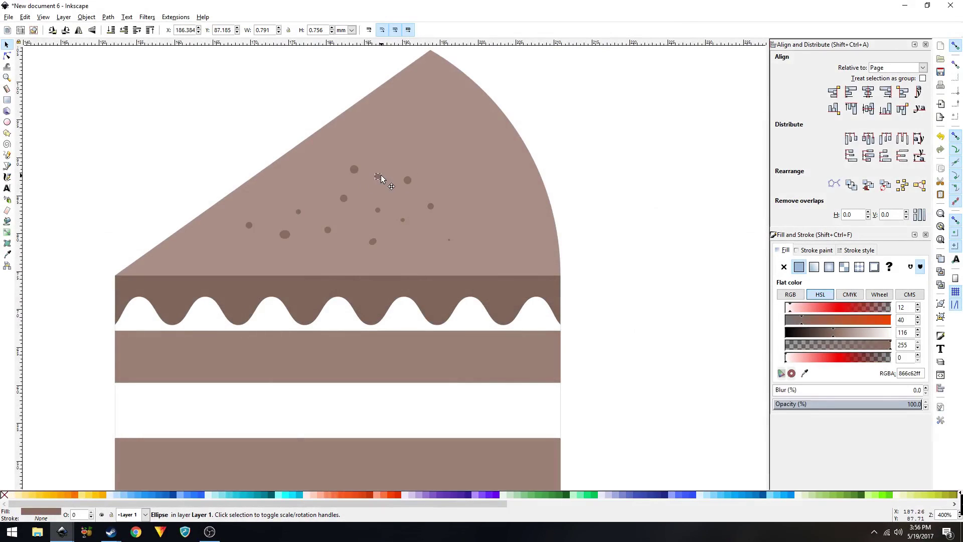
click(377, 176)
key(Escape)
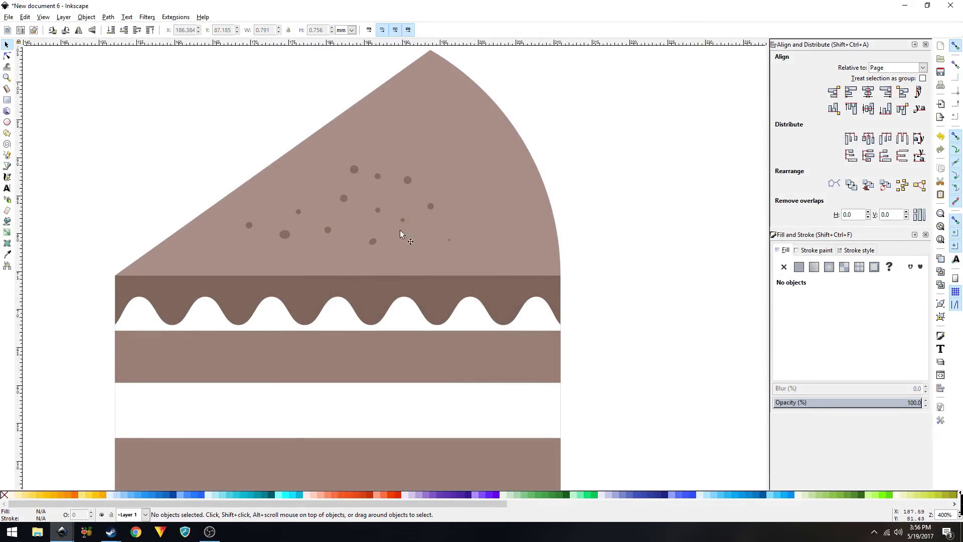
Move the three leftmost dots to sit closer to the rest of the cluster
drag(298, 212, 307, 209)
drag(249, 225, 283, 238)
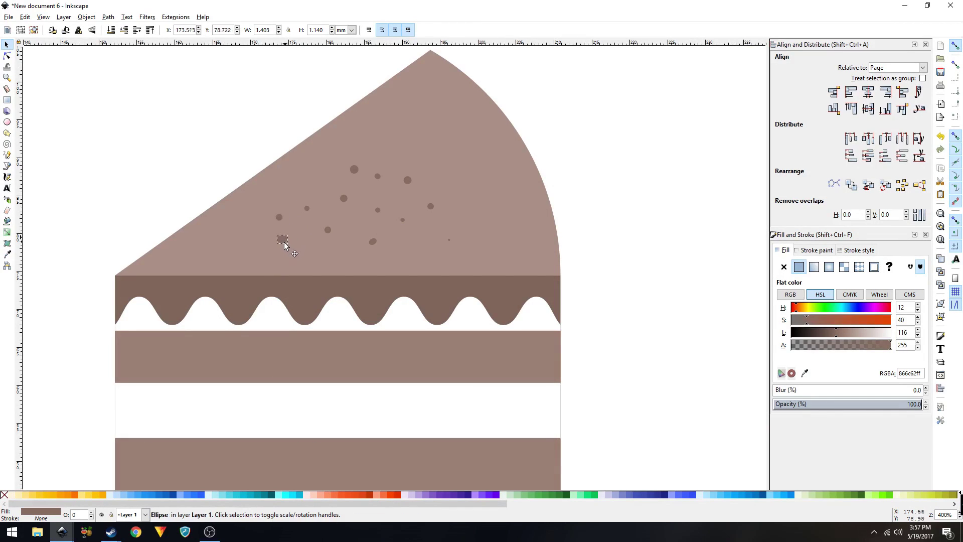
click(232, 182)
Draw a small circle about 0.9 mm across at the left end of the white wavy icing
scroll(359, 276, down, 1)
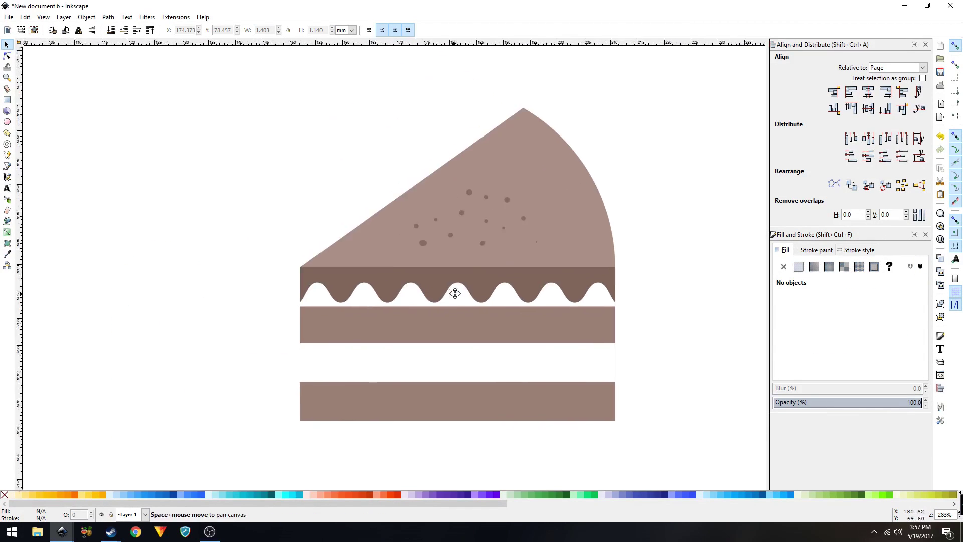
scroll(446, 284, up, 1)
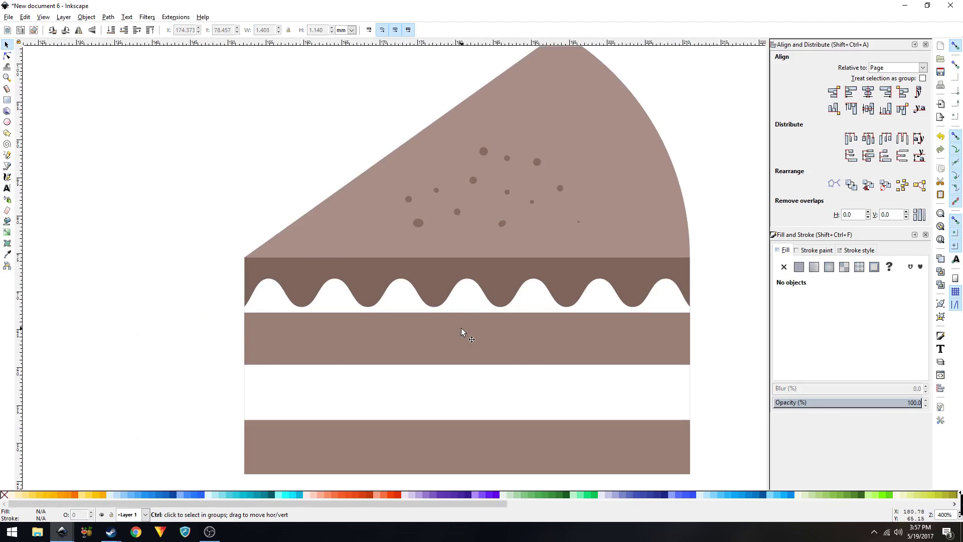
key(space)
drag(462, 329, 410, 317)
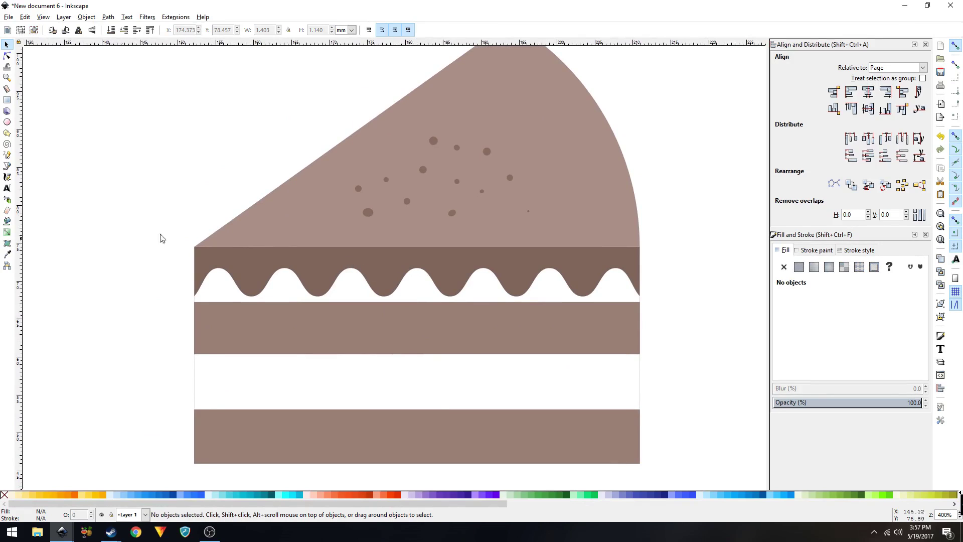
click(7, 122)
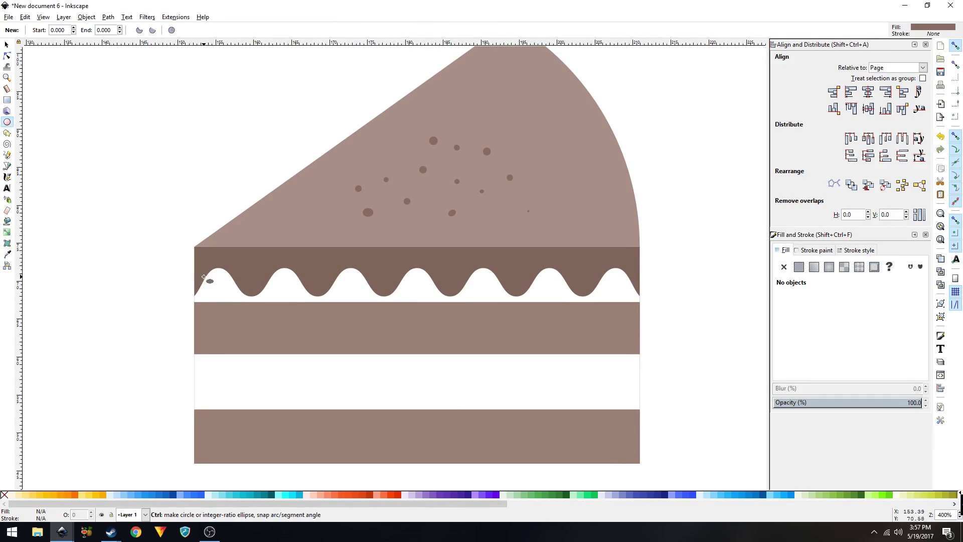
scroll(212, 279, up, 4)
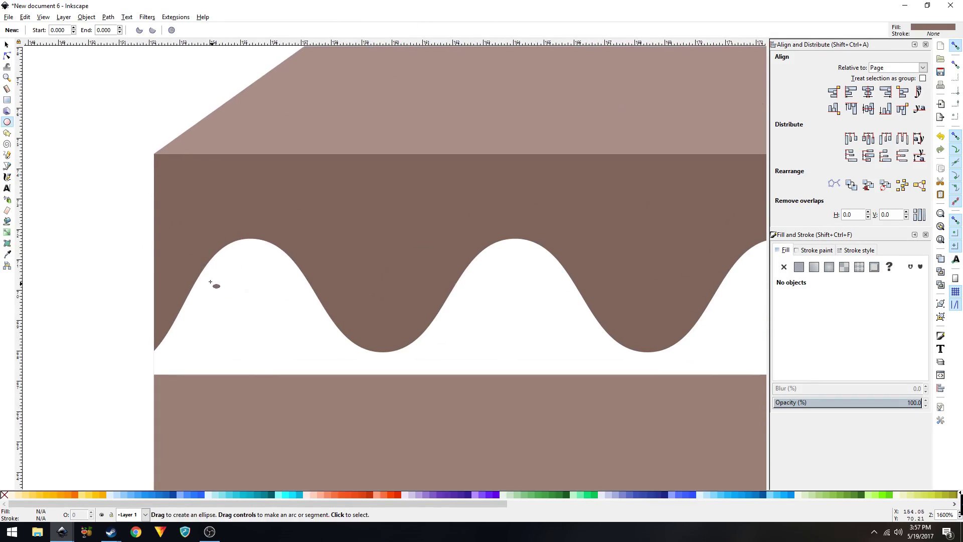
mouse_move(82, 211)
mouse_down()
mouse_move(138, 269)
mouse_move(204, 305)
mouse_up()
key(space)
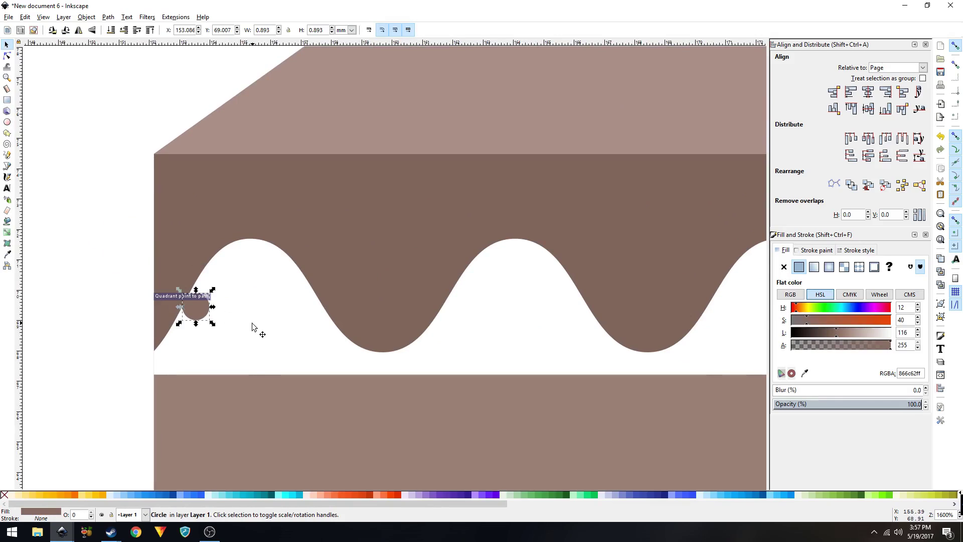
Sample the icing's white for the new circle and darken it to light grey with lightness 224
key(d)
click(265, 308)
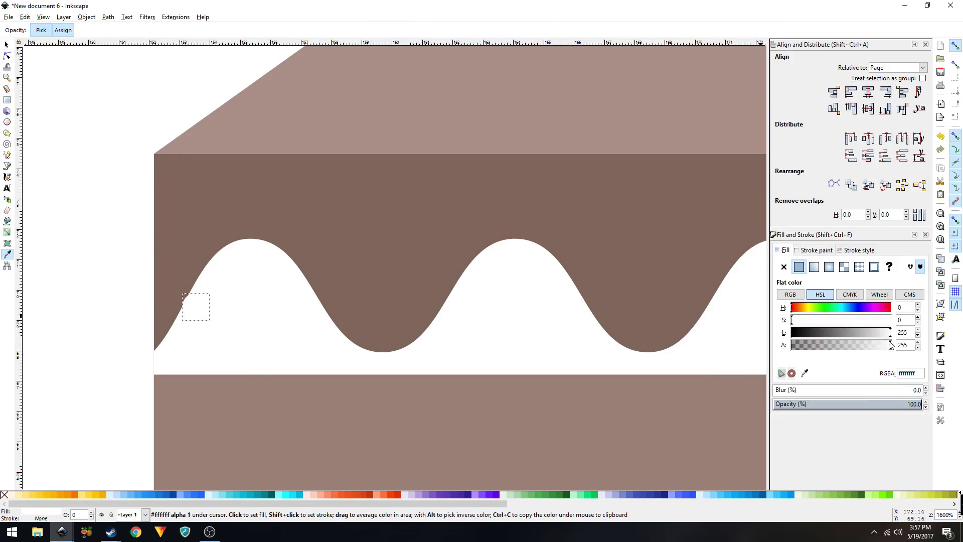
drag(886, 339, 878, 331)
key(s)
click(166, 225)
click(107, 235)
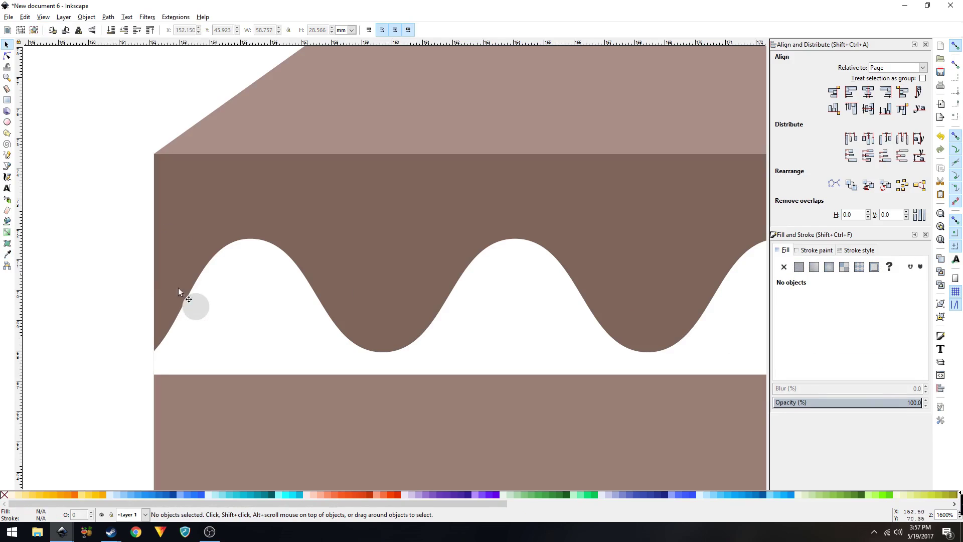
Nudge the grey circle on the first icing wave and turn off snapping
click(195, 306)
mouse_move(195, 309)
mouse_down()
mouse_move(201, 321)
mouse_move(209, 313)
mouse_move(190, 295)
mouse_up()
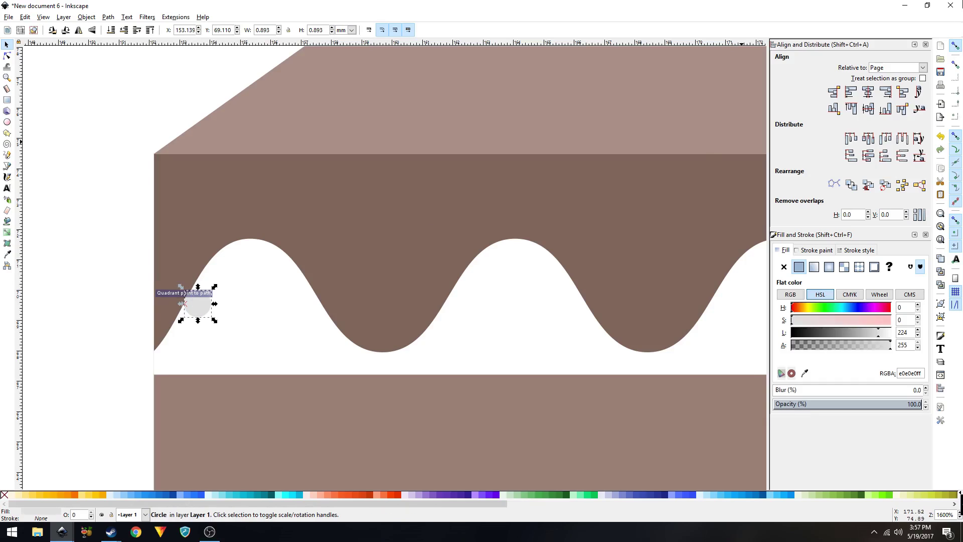
click(955, 46)
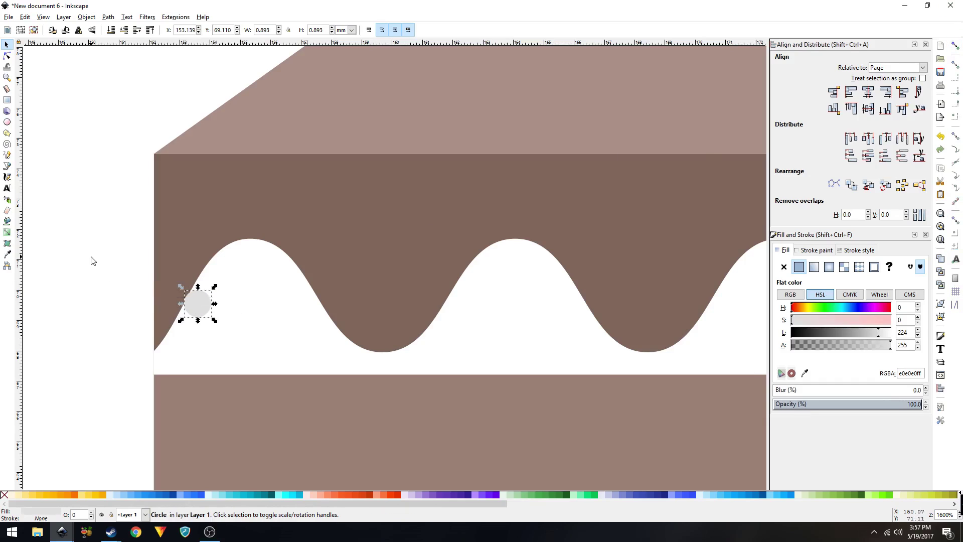
click(119, 293)
Flatten the grey circle into a small oval and add resized copies on the first and second icing waves
mouse_move(195, 302)
mouse_down()
mouse_move(189, 294)
mouse_move(203, 299)
mouse_up()
drag(265, 295, 286, 285)
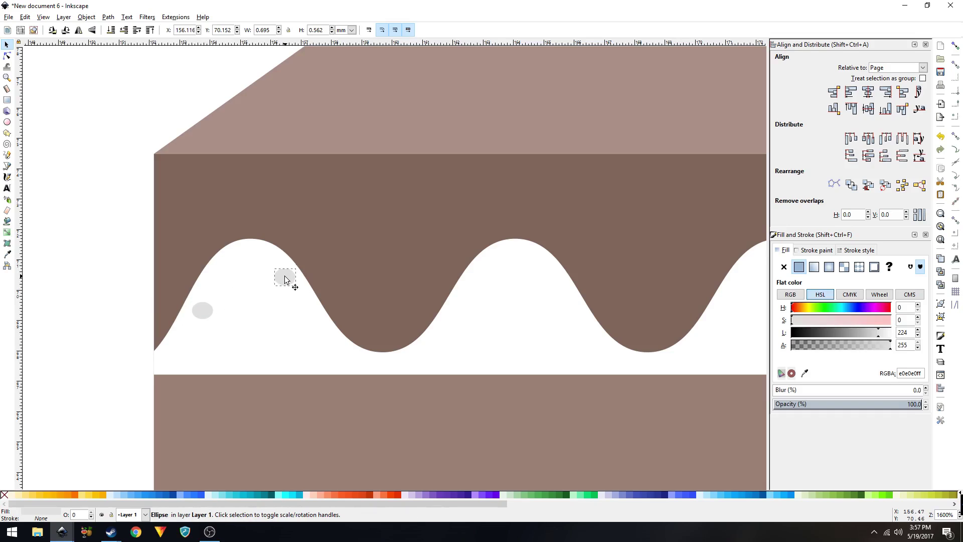
key(ctrl+d)
drag(284, 279, 460, 329)
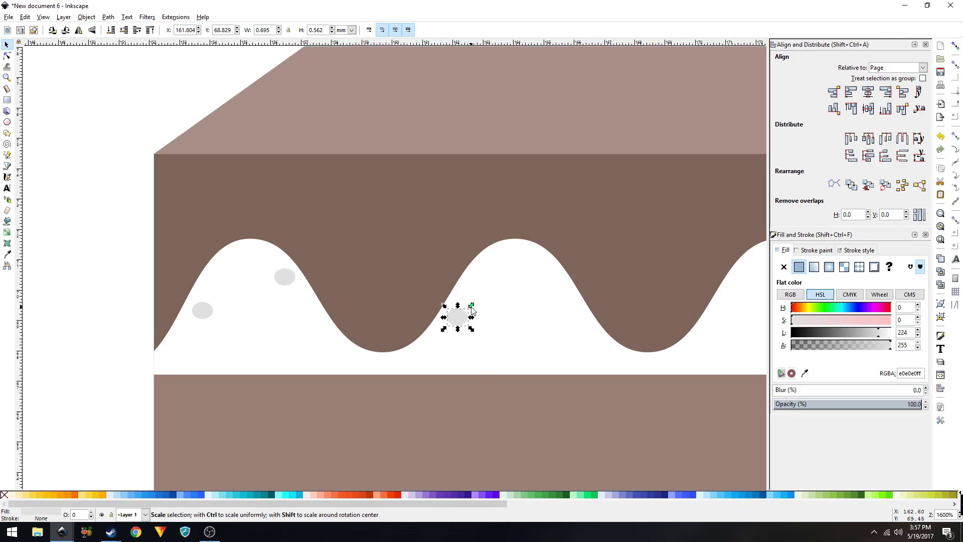
drag(471, 308, 463, 323)
click(462, 320)
click(285, 279)
drag(271, 267, 274, 271)
Duplicate the grey dot near the crest of the second icing wave and onto the third wave
click(452, 315)
key(ctrl+d)
drag(453, 315, 525, 269)
click(495, 283)
key(space)
key(ctrl+d)
drag(236, 291, 416, 332)
drag(431, 344, 466, 322)
Add more grey dot copies along the middle icing waves, varying their size and position
scroll(293, 353, down, 1)
key(ctrl+d)
drag(284, 350, 455, 342)
key(space)
scroll(421, 352, up, 1)
key(ctrl+d)
drag(275, 358, 368, 353)
click(368, 353)
drag(375, 344, 464, 375)
alt+click(365, 357)
alt+click(365, 356)
Continue duplicating grey dots onto the remaining icing waves towards the right end of the slice
scroll(365, 358, down, 1)
click(365, 354)
key(ctrl+d)
key(ctrl+d)
key(ctrl+d)
key(ctrl+d)
key(d)
key(s)
click(558, 361)
Add a tiny grey speck about 0.1 mm wide to the rightmost icing wave and adjust individual icing dots
scroll(558, 361, down, 2)
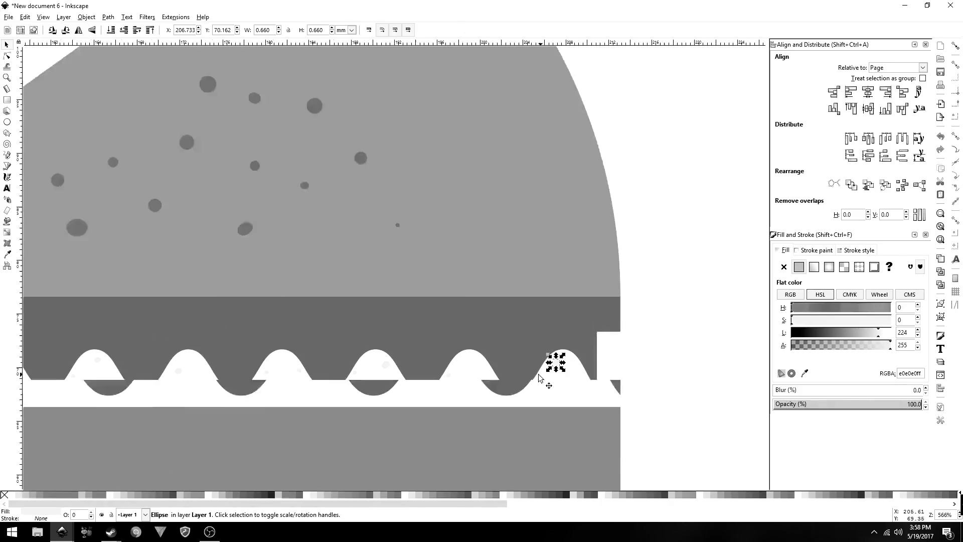
key(ctrl+d)
drag(555, 363, 573, 375)
scroll(572, 374, up, 4)
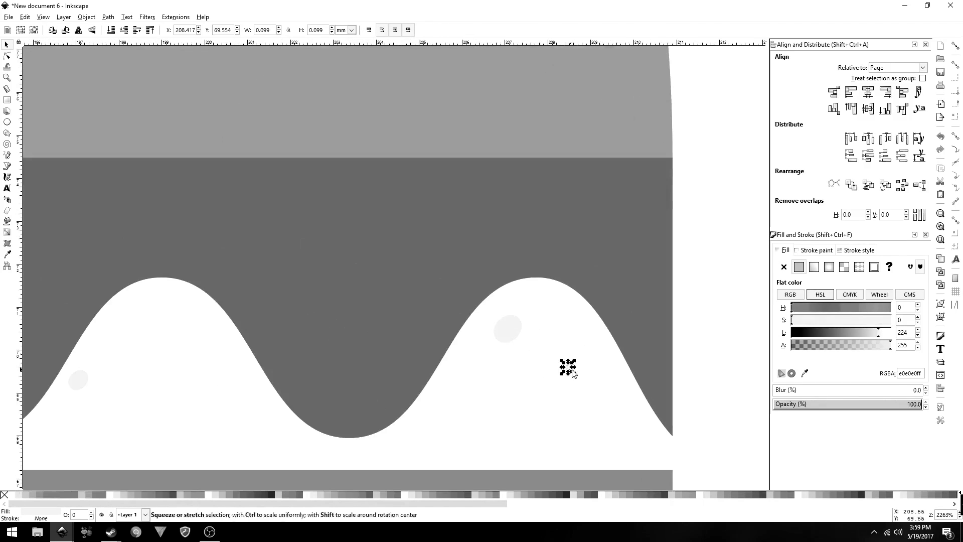
scroll(552, 419, down, 4)
click(369, 387)
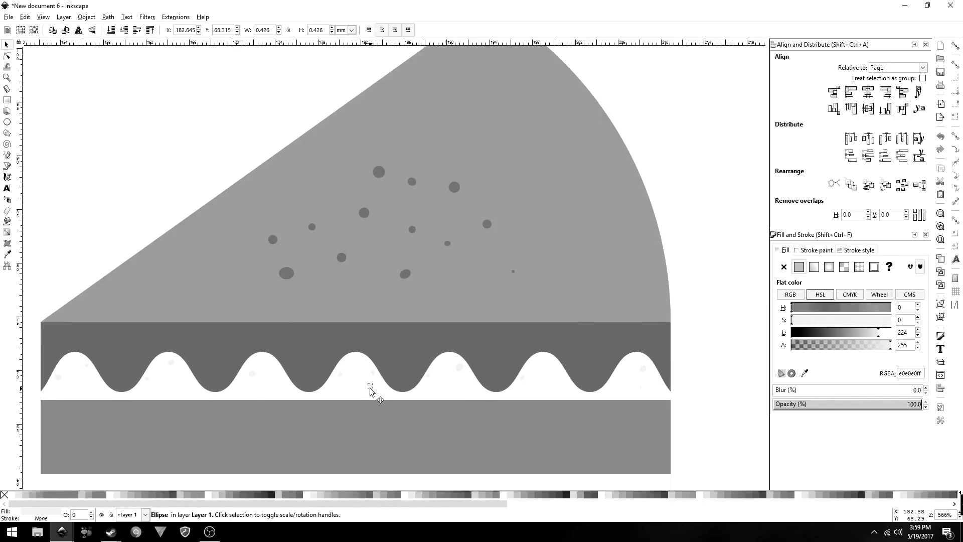
click(461, 367)
click(626, 373)
key(Escape)
Duplicate all the icing dots together and move the copies down onto the upper brown layer
scroll(300, 401, down, 2)
key(space)
scroll(338, 321, up, 3)
click(319, 320)
scroll(330, 338, down, 2)
key(Escape)
key(space)
drag(167, 234, 216, 287)
key(Escape)
drag(170, 249, 638, 300)
key(ctrl+d)
drag(405, 278, 404, 323)
Colour the copied dots with the layer's brown, darkened to lightness 119
key(d)
click(445, 339)
drag(845, 333, 838, 332)
key(s)
key(Escape)
Enlarge the upper brown layer's dot group to about 57.1 by 3.8 mm and nudge it into place
drag(160, 296, 648, 350)
drag(625, 311, 634, 304)
drag(412, 306, 413, 302)
key(Escape)
Duplicate the brown dots onto the bottom brown layer and flip the copies horizontally
drag(165, 292, 660, 344)
key(ctrl+d)
drag(470, 321, 465, 435)
click(79, 30)
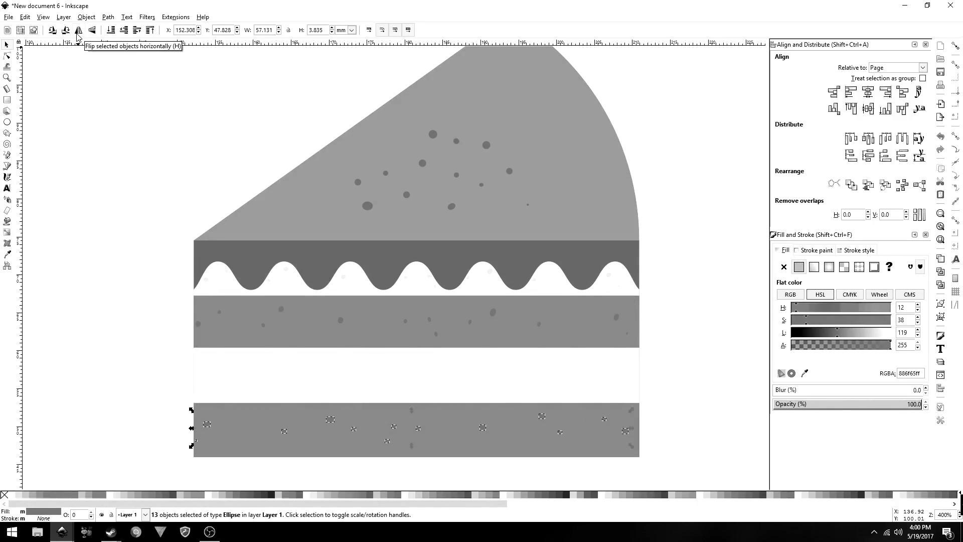
Copy the bottom layer's dots onto the white middle layer and colour them light grey with lightness 233
key(Escape)
mouse_move(161, 398)
mouse_down()
mouse_move(294, 445)
mouse_move(654, 455)
mouse_up()
drag(475, 425, 476, 373)
key(d)
click(511, 394)
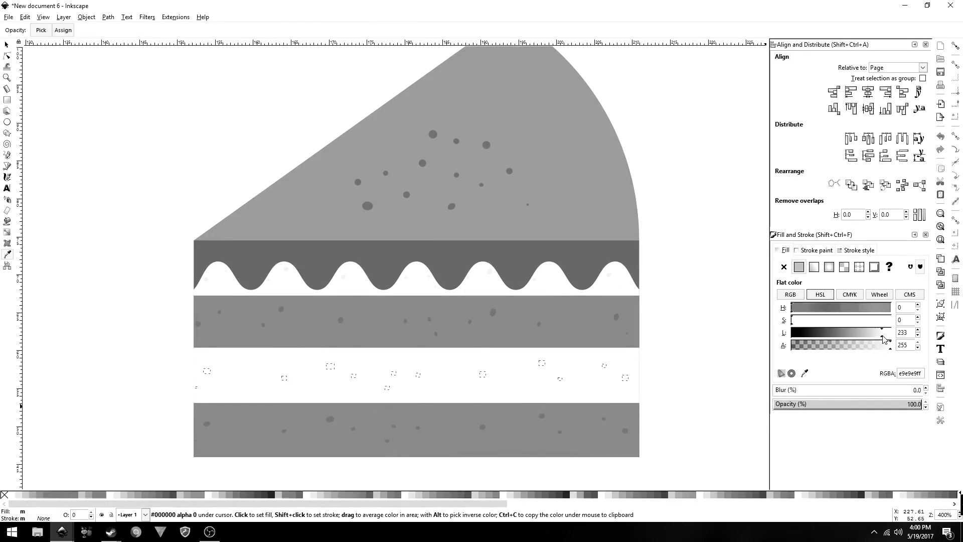
click(8, 45)
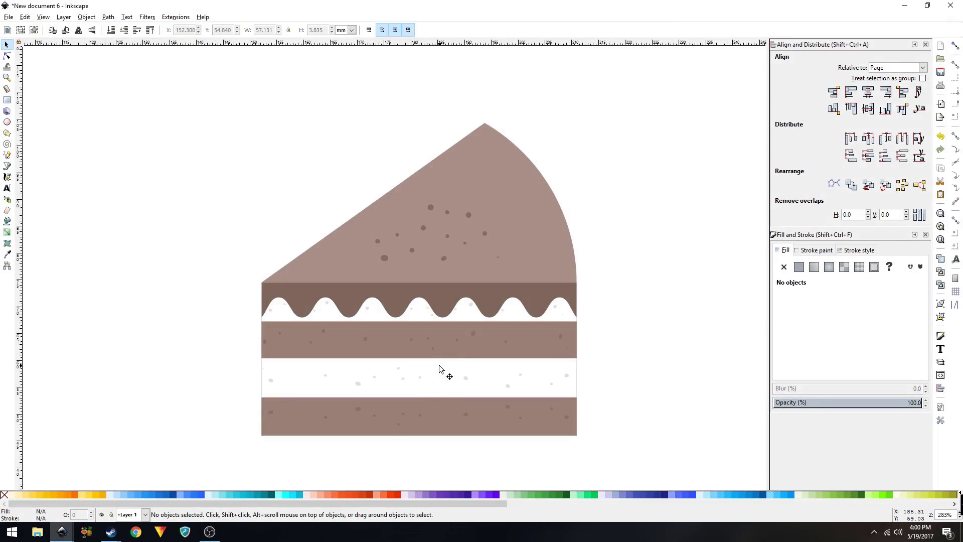
Nudge several dots on the wedge top outward so the cluster is more loosely spread
drag(475, 347, 456, 316)
scroll(393, 357, down, 1)
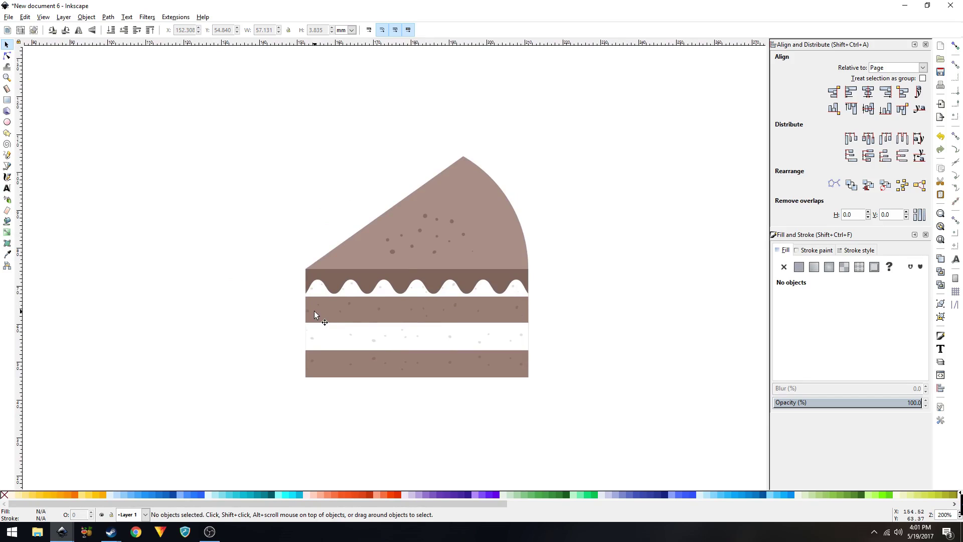
drag(451, 223, 459, 220)
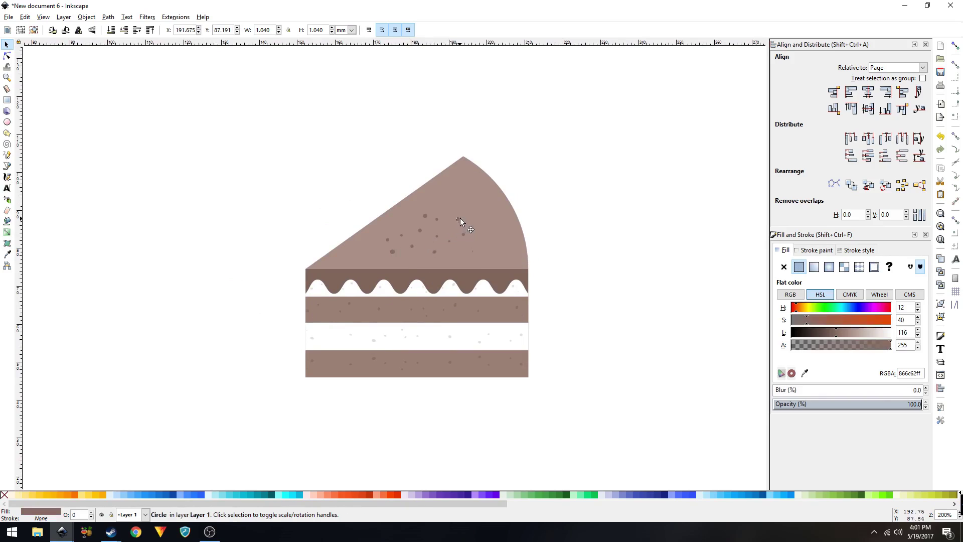
click(451, 242)
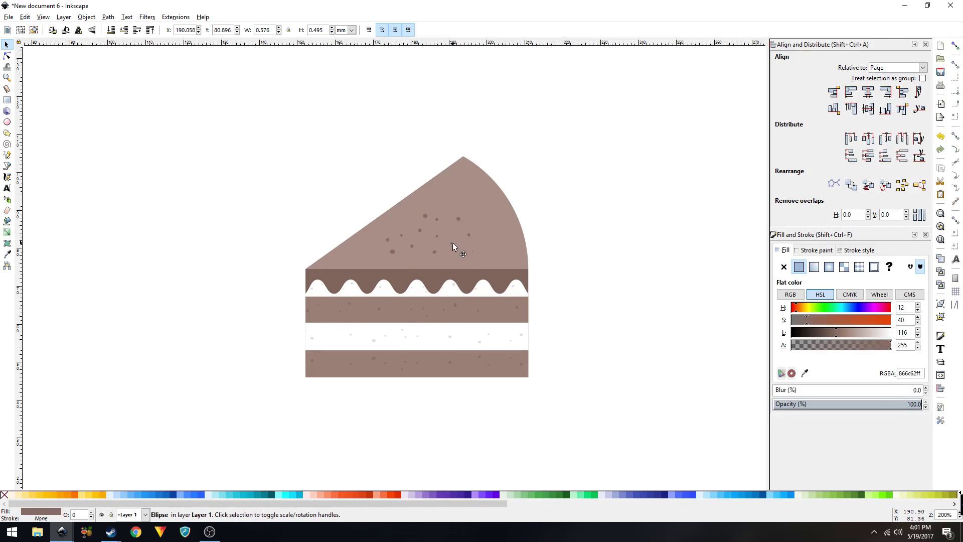
click(414, 246)
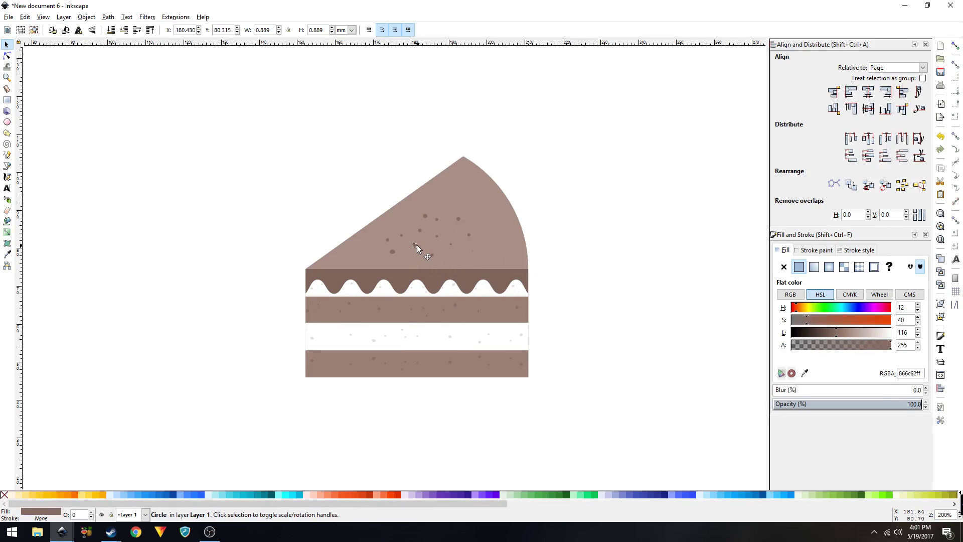
drag(391, 252, 386, 257)
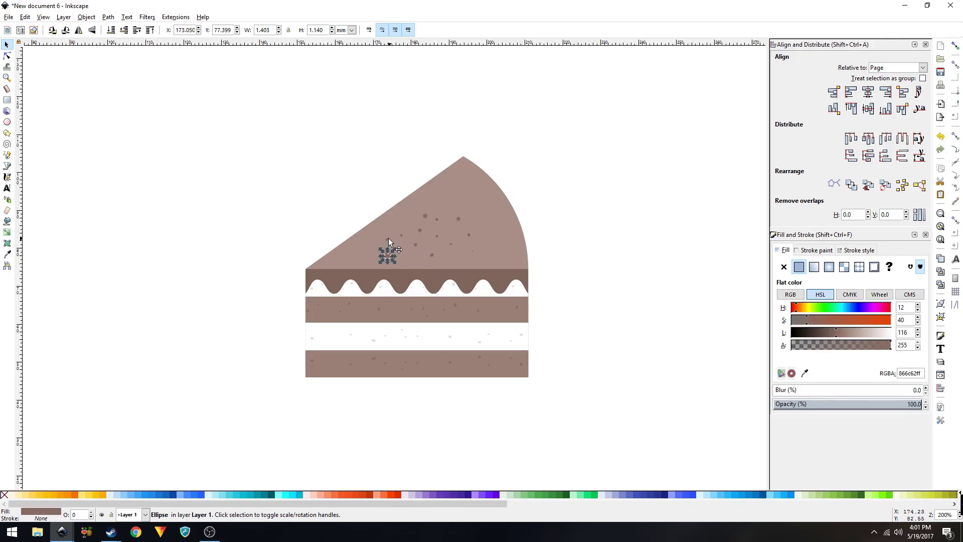
click(387, 238)
click(411, 227)
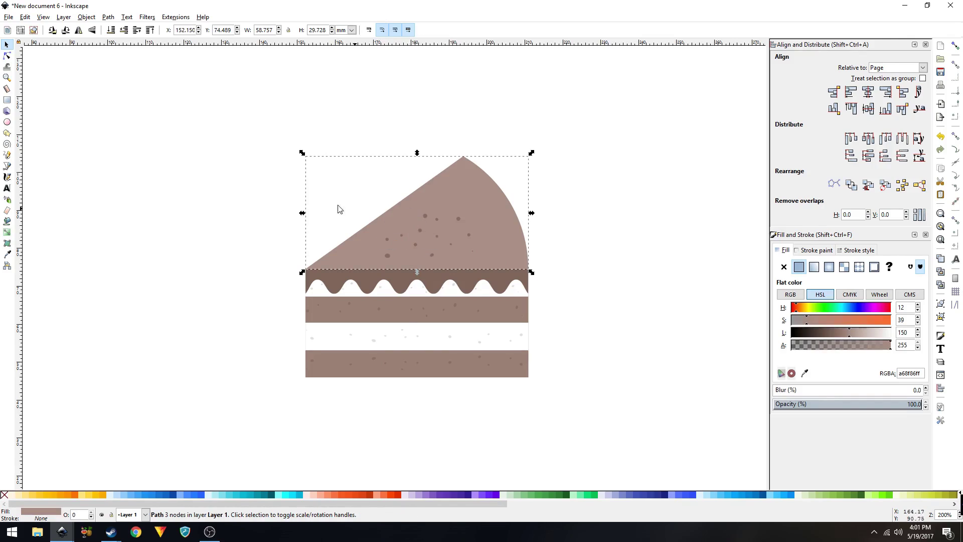